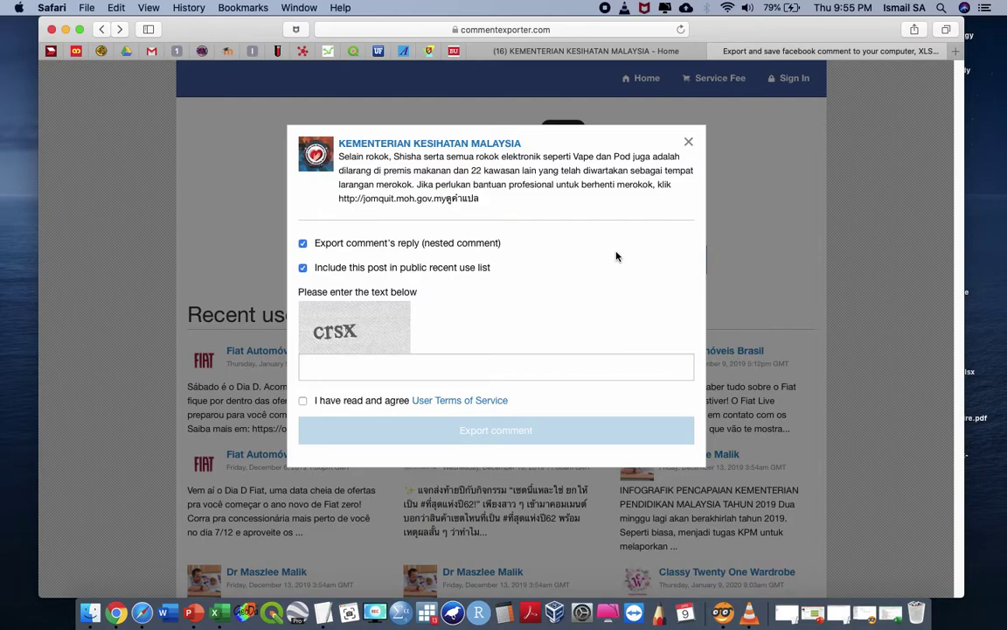
- Enter the captcha text, accept the User Terms of Service and start exporting the post's comments with replies
left_click(555, 355)
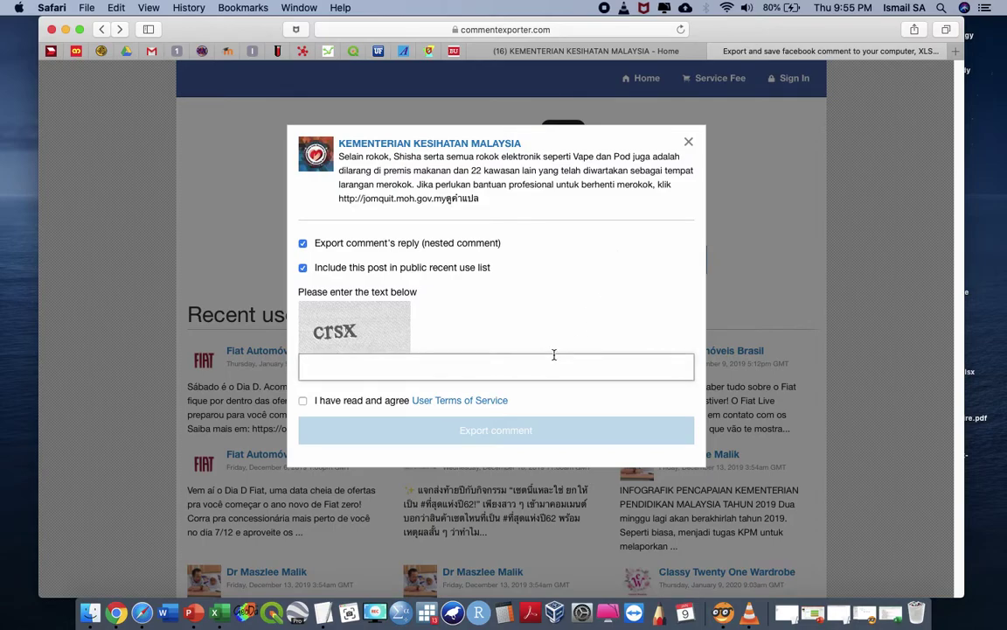
left_click(319, 402)
left_click(328, 429)
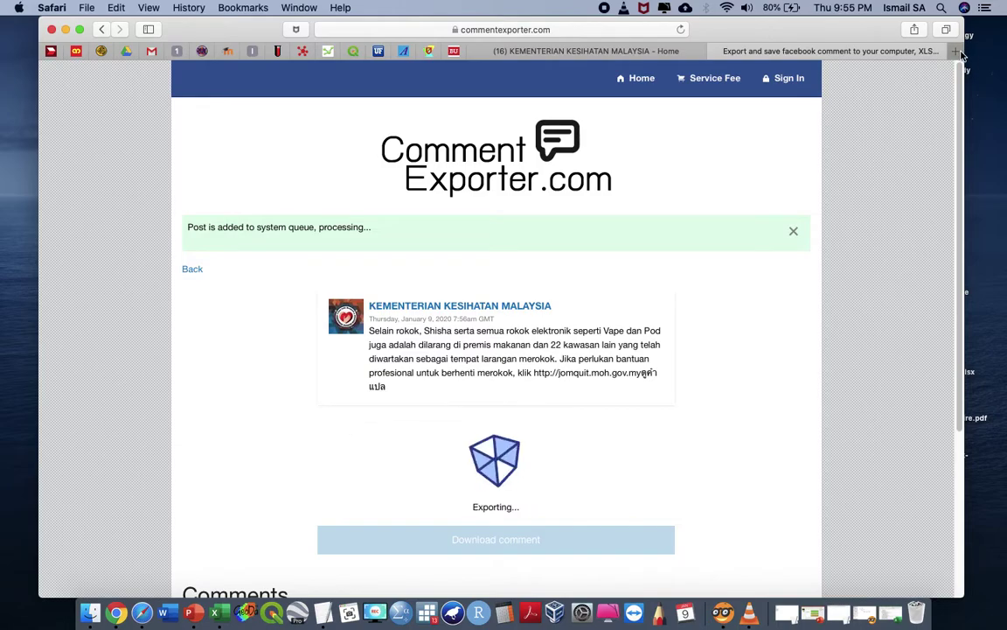
- Open Google Drive in a new browser tab by way of the Google home page
key("super+t")
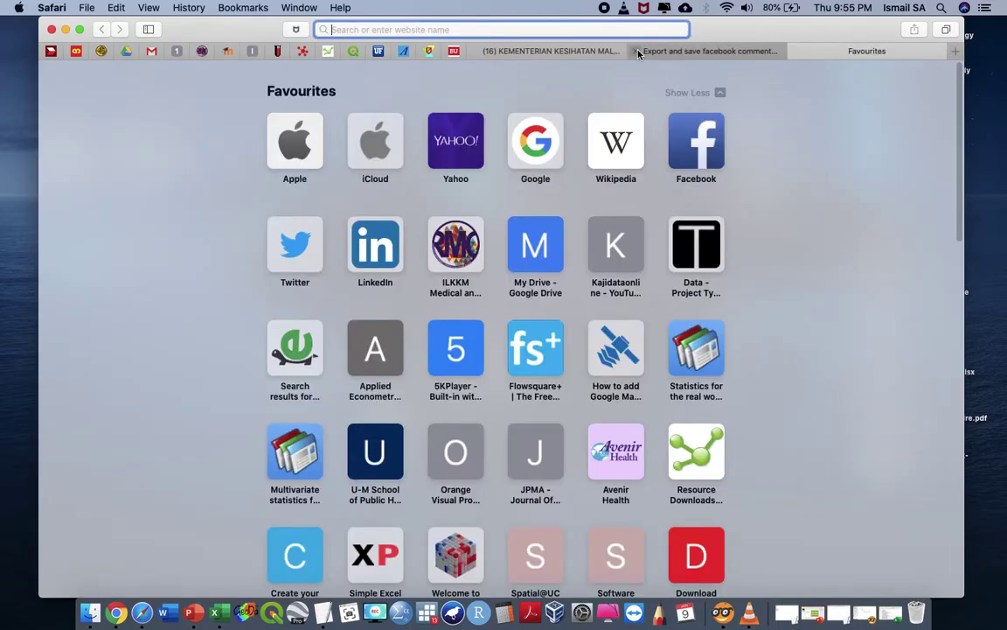
left_click(535, 140)
left_click(910, 88)
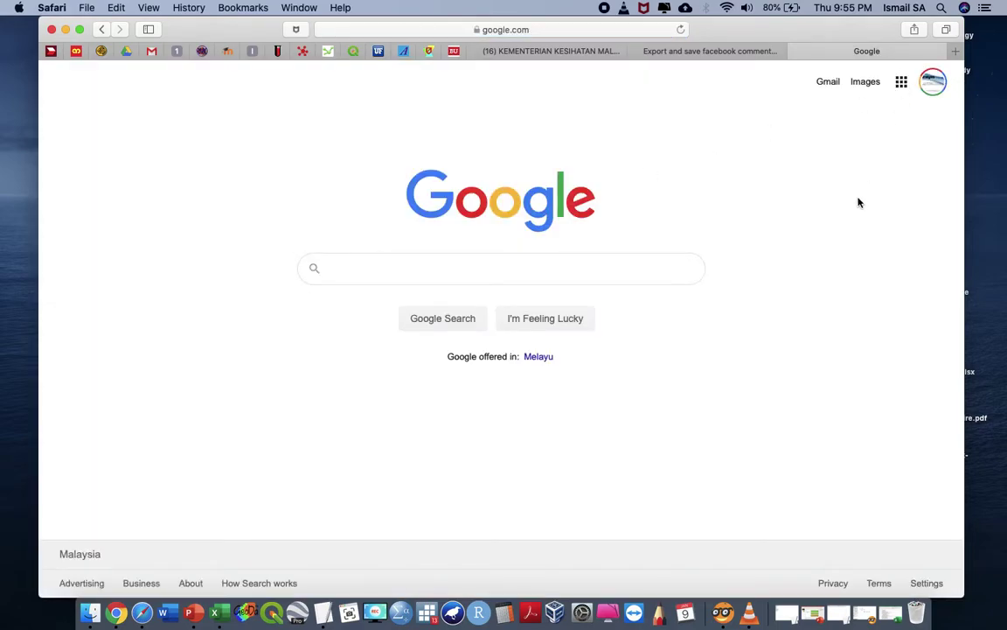
left_click(833, 290)
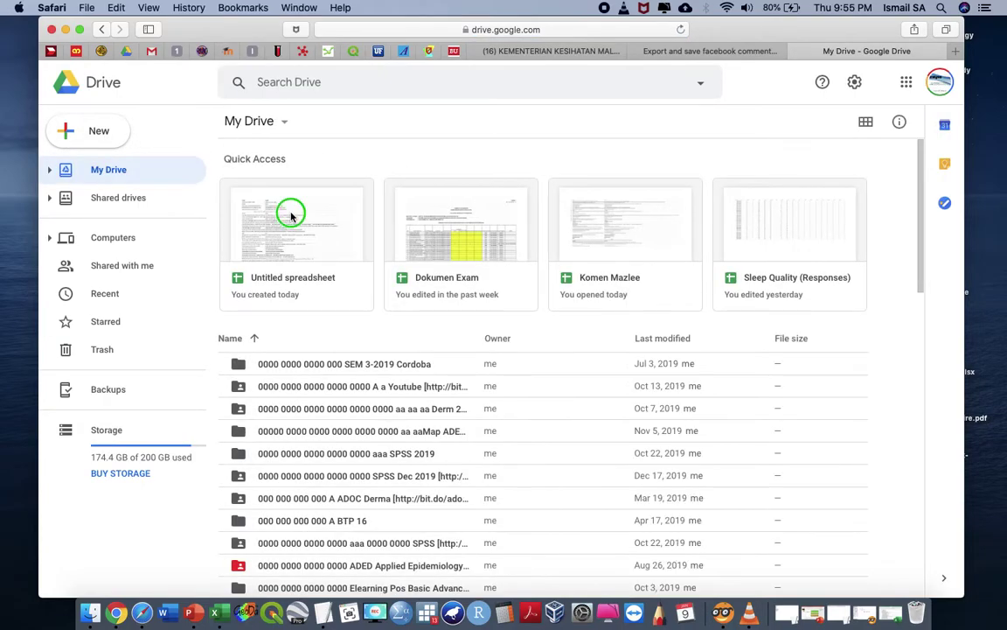
- Remove the Untitled spreadsheet created today from Google Drive
left_click(291, 216)
right_click(292, 216)
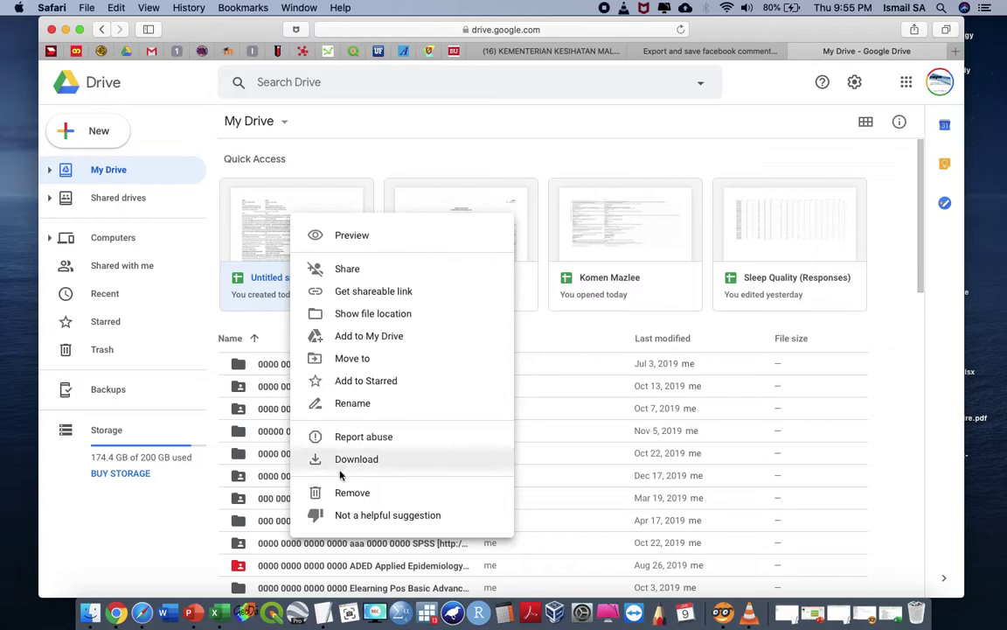
left_click(353, 494)
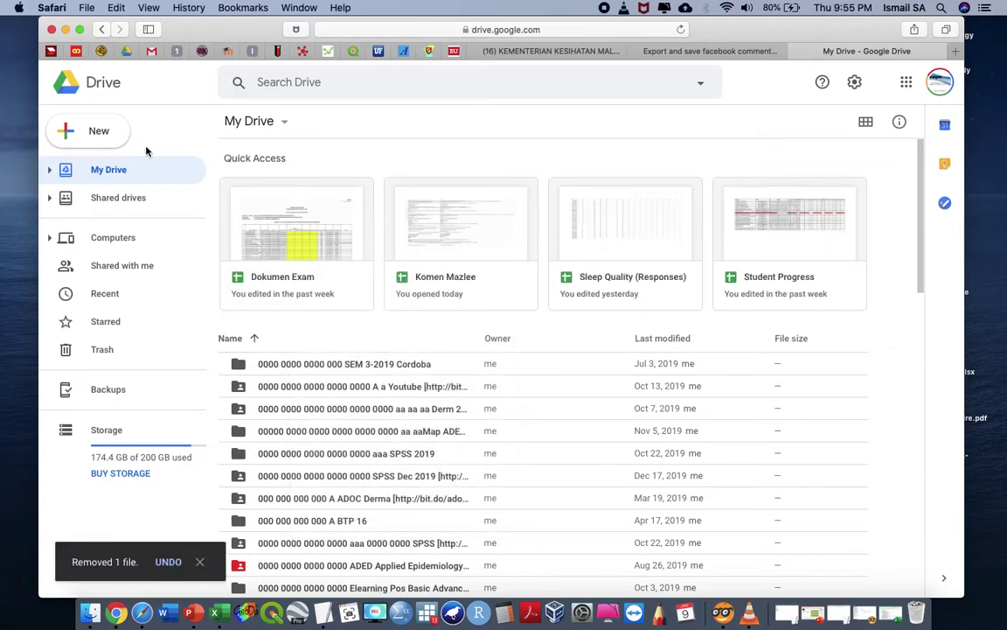
- Create a new blank Google Sheets spreadsheet and check the comment export's progress while it loads
left_click(95, 131)
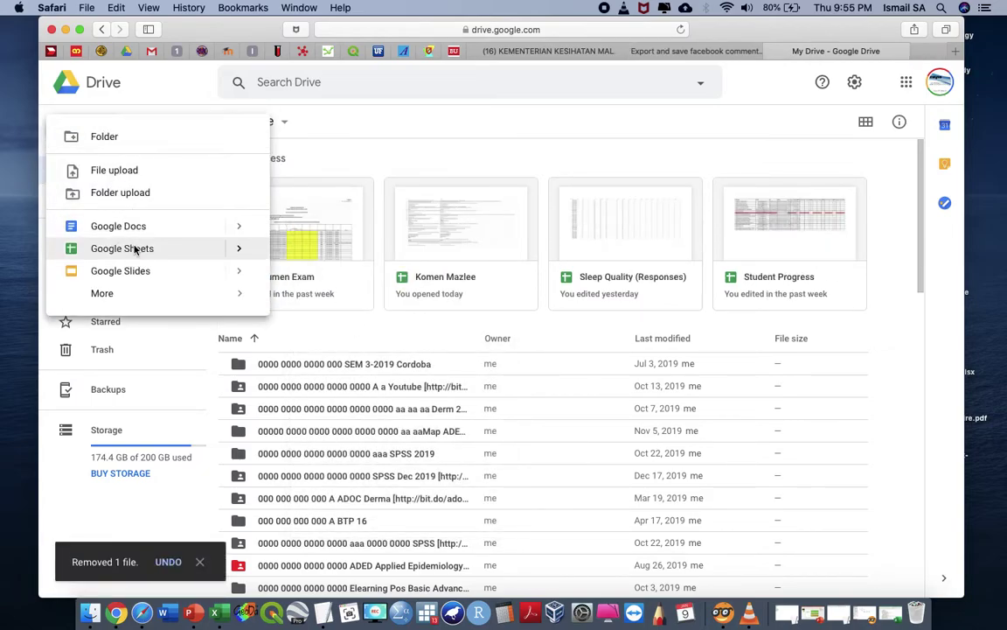
left_click(136, 251)
left_click(637, 52)
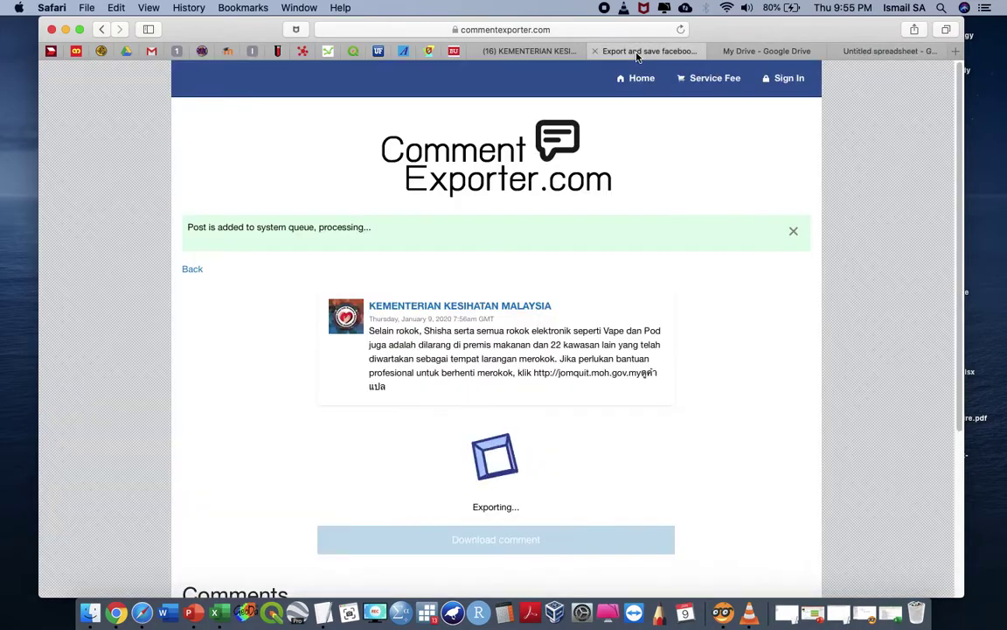
left_click(868, 53)
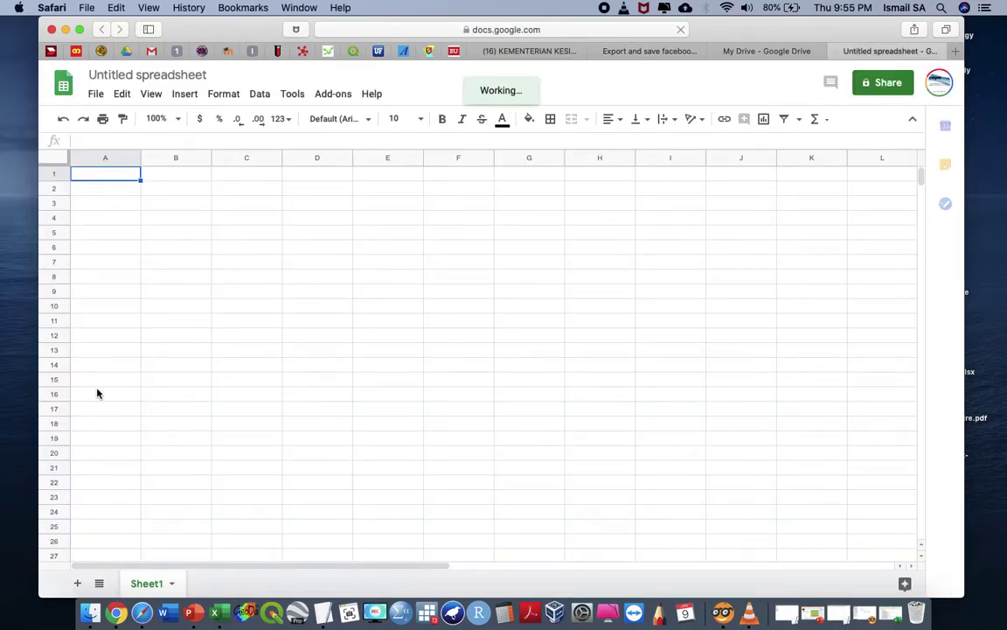
- Rename the new spreadsheet as translate
left_click(165, 76)
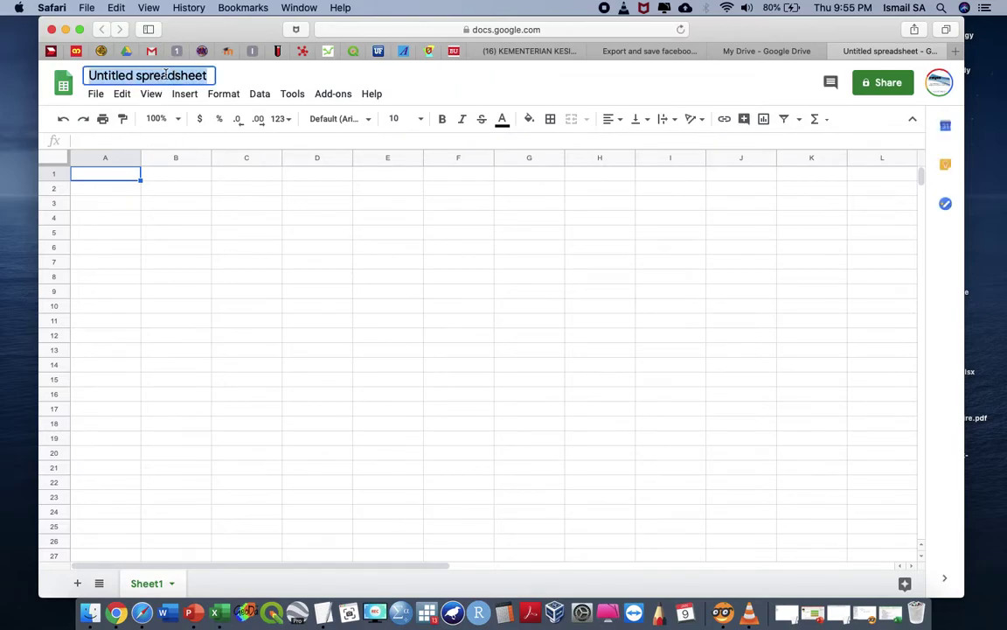
type("translate")
key("Return")
- Enter the column headers malay in A1 and english in B1
left_click(108, 180)
type("malay")
key("Tab")
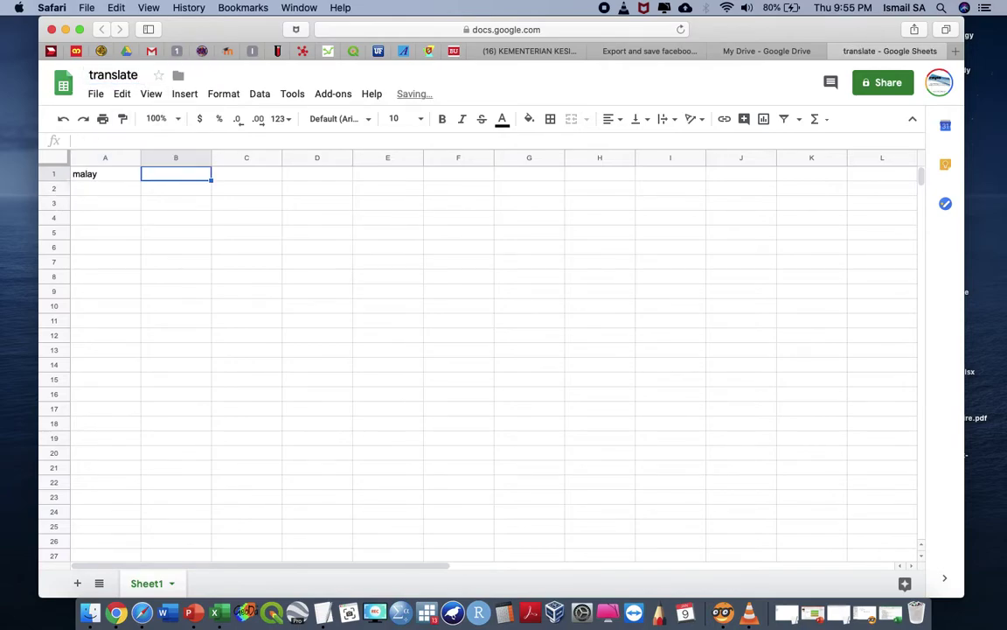
type("english")
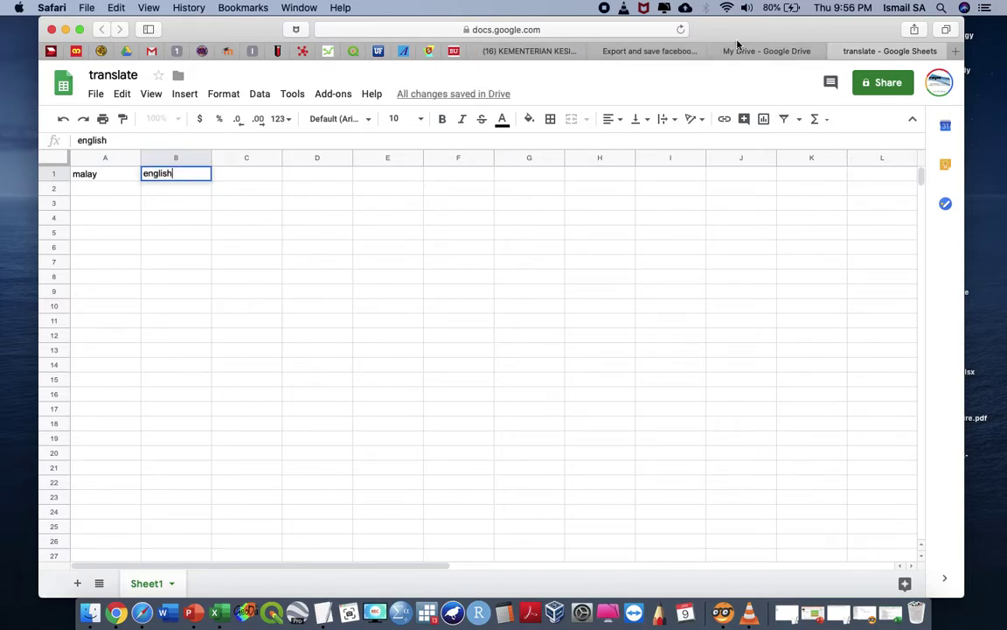
- Return to the comment export page, review the Service Fee page in a separate tab and close it
key("ctrl+Up")
left_click(443, 333)
left_click(638, 51)
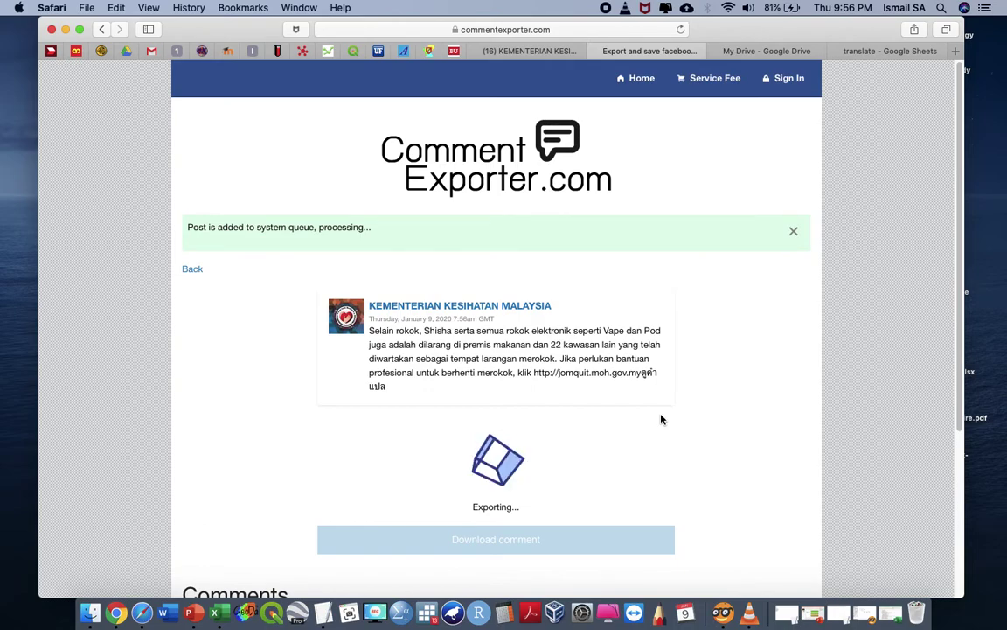
right_click(725, 87)
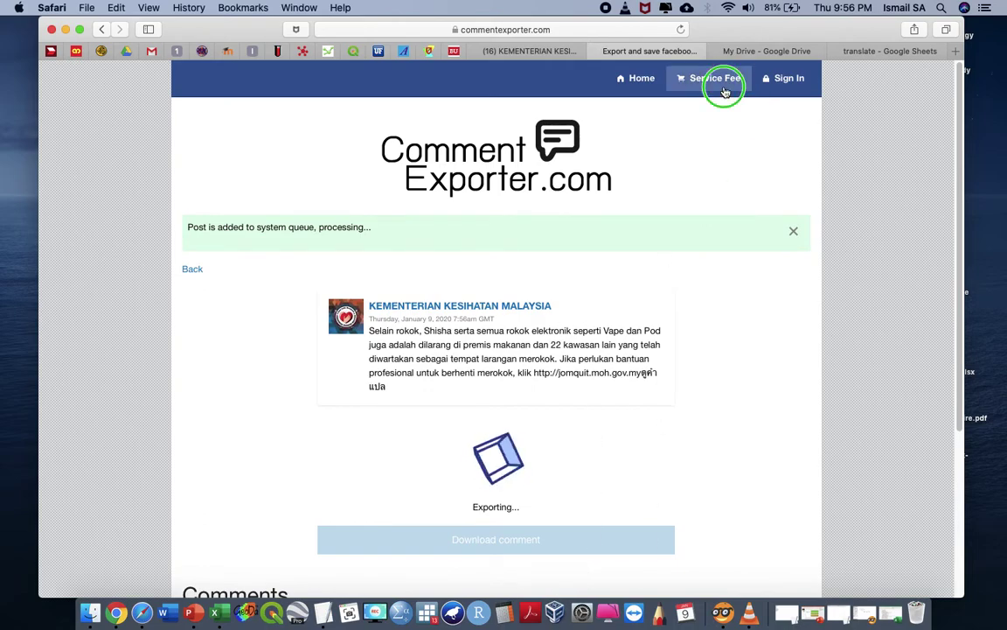
left_click(737, 93)
left_click(713, 50)
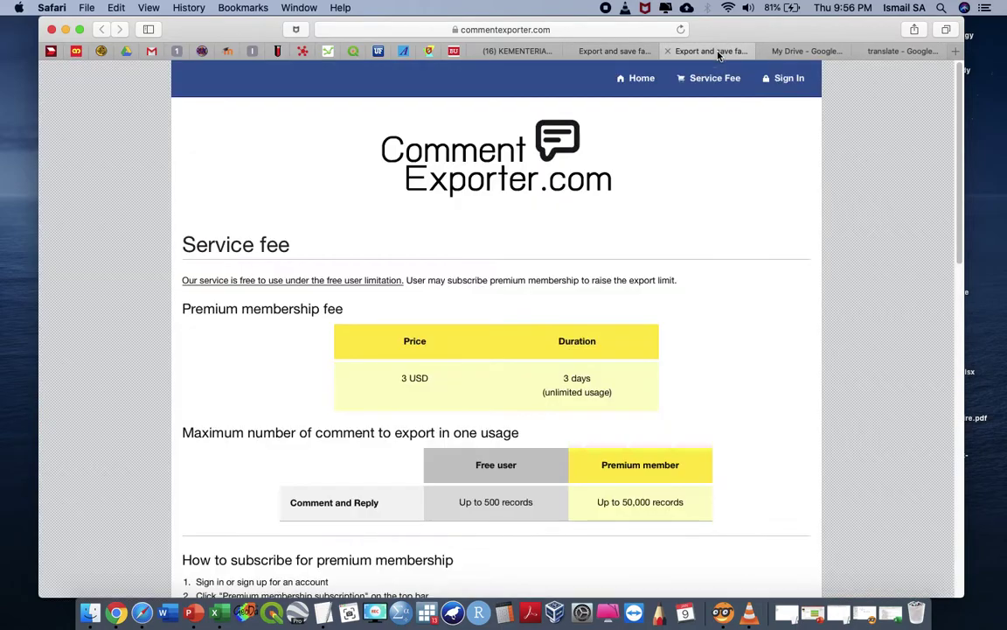
left_click_drag(405, 376, 481, 380)
left_click(607, 396)
key("super+w")
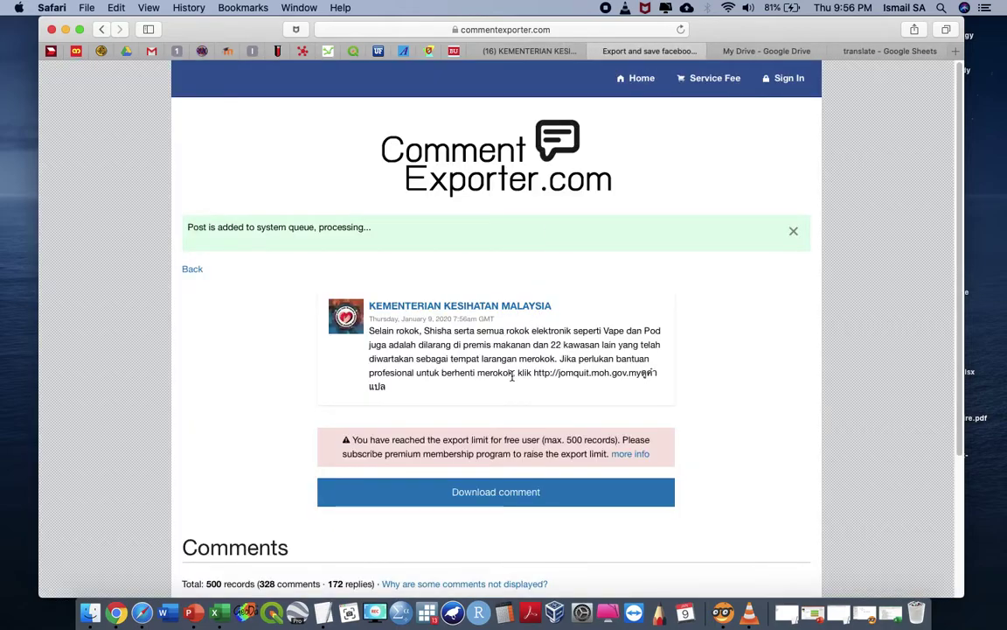
- Download the exported comments and check the post's comment count on the KEMENTERIAN KESIHATAN MALAYSIA Facebook page
left_click(498, 494)
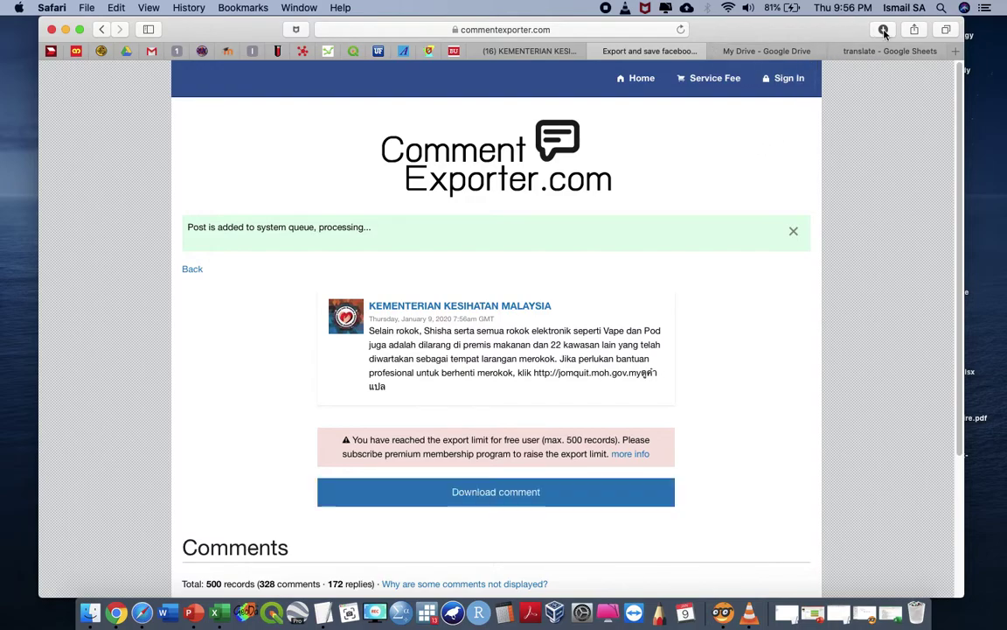
left_click(529, 51)
scroll(387, 310, "down", 10)
scroll(387, 310, "up", 15)
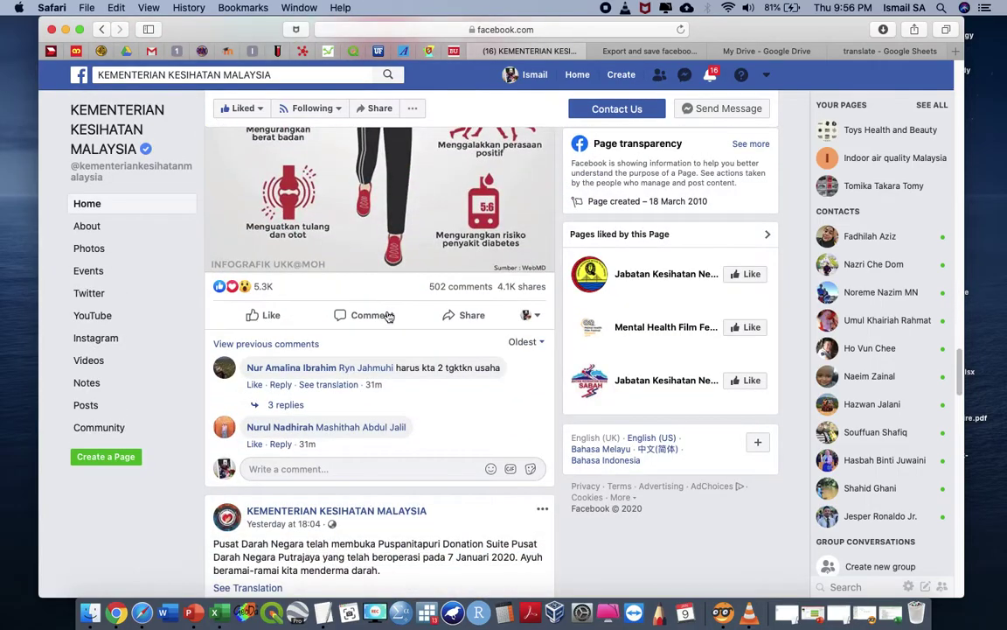
scroll(389, 316, "up", 15)
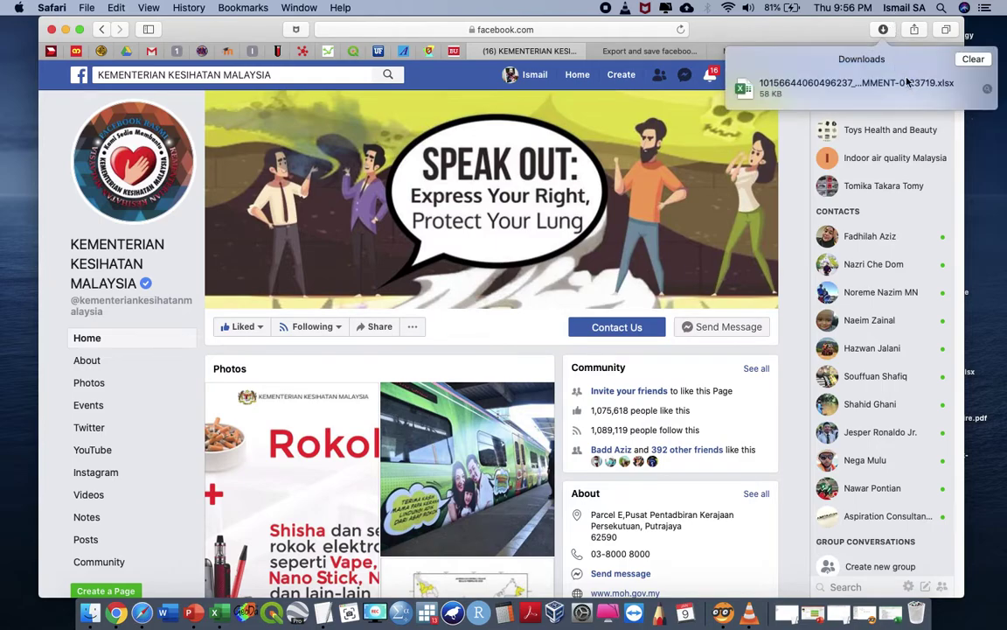
- Locate the downloaded comment spreadsheet in Finder, rename it vape.xlsx and open it in Excel
left_click(986, 88)
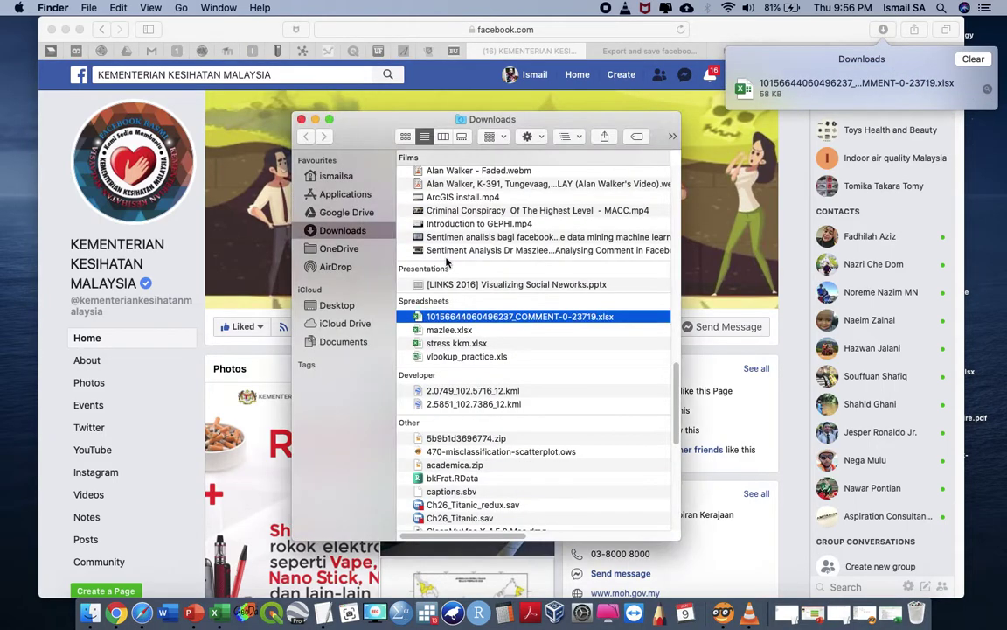
left_click(475, 319)
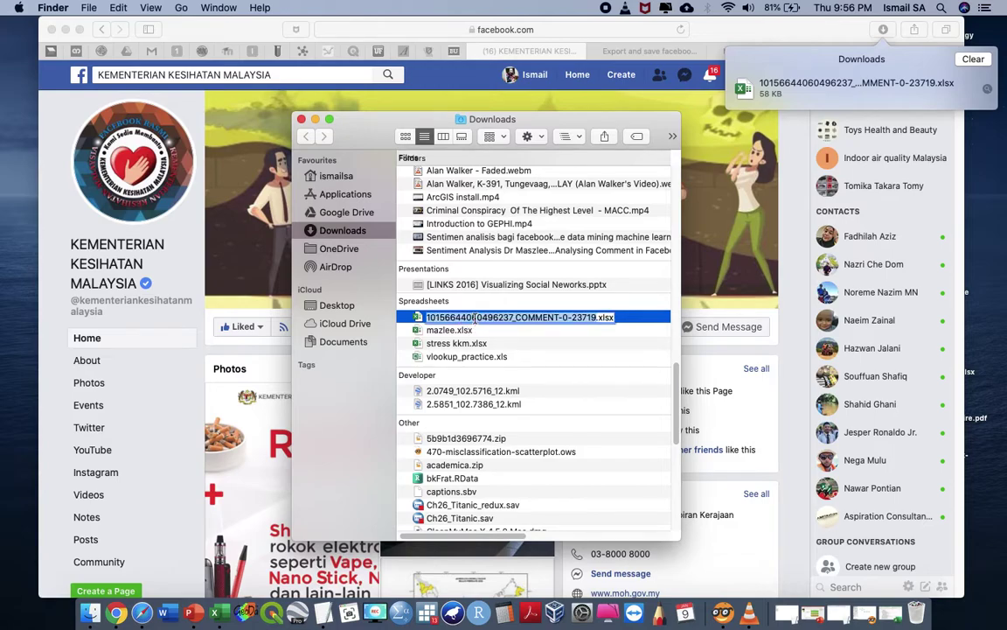
type("vape")
key("Return")
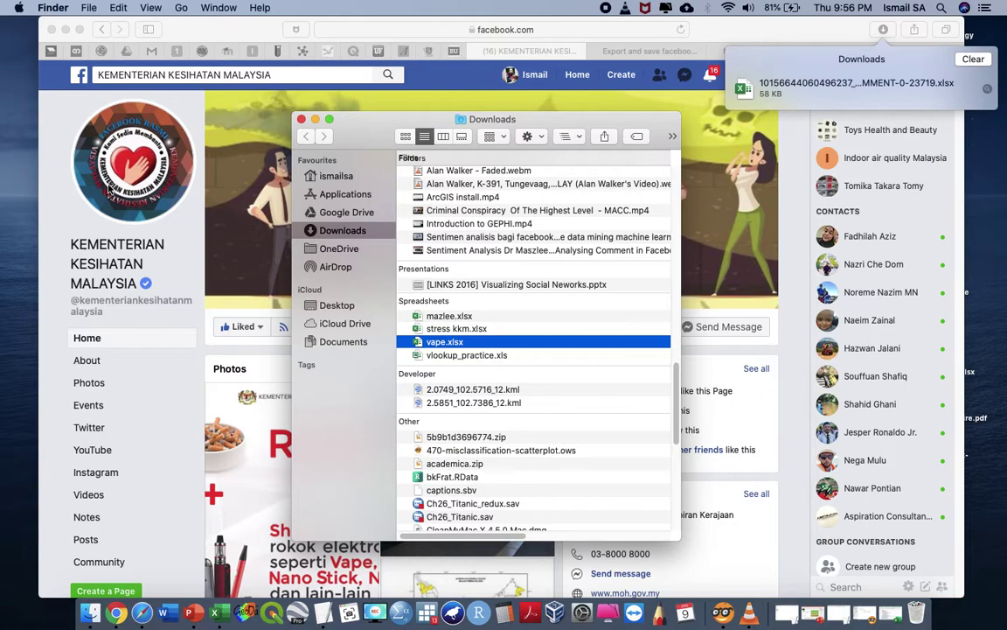
double_click(437, 339)
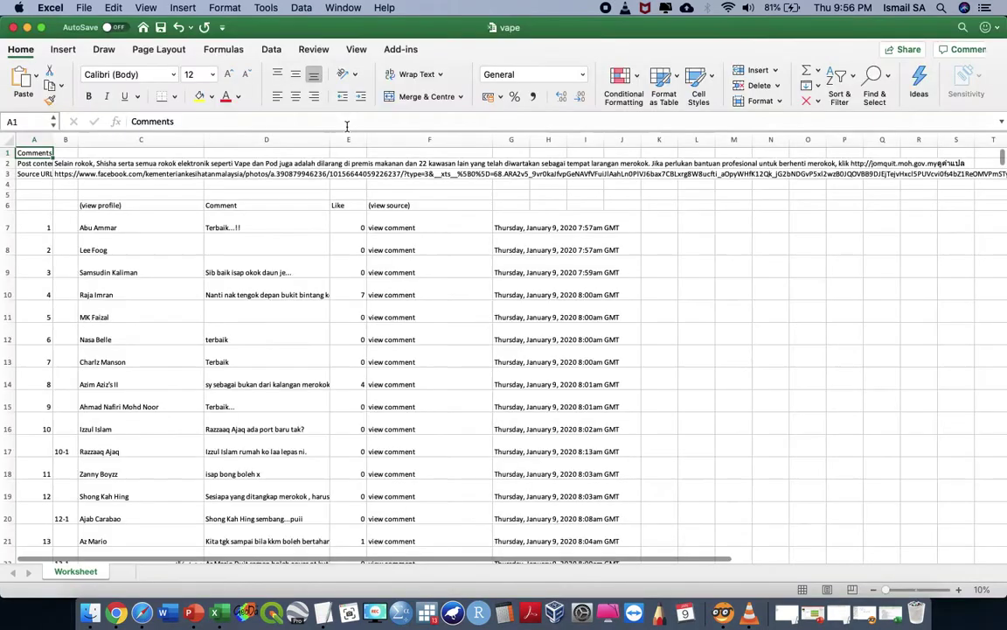
- Copy all comments in the Comment column, from D7 down to D506
left_click(273, 218)
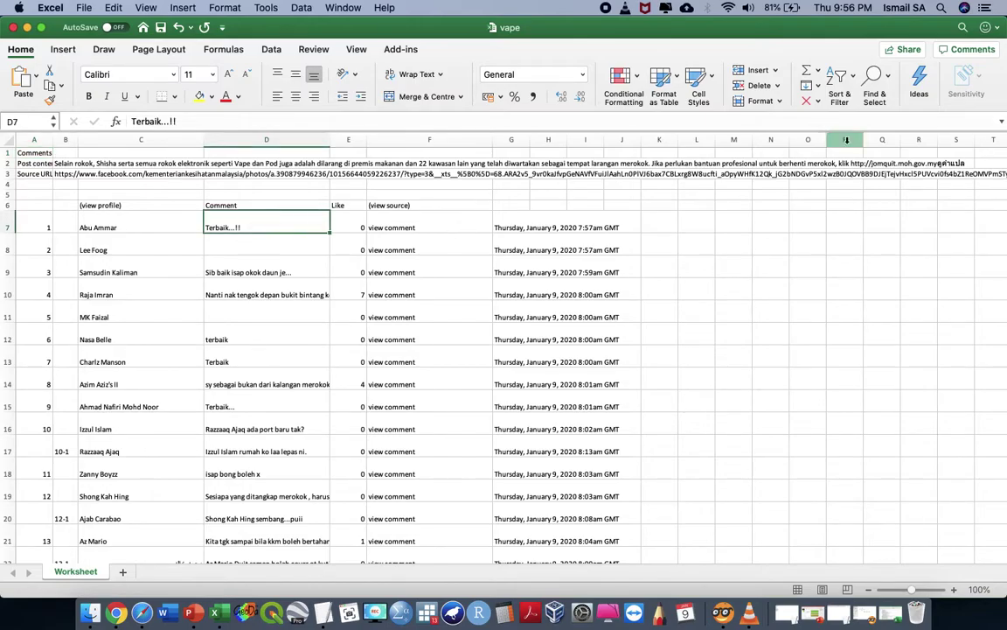
left_click_drag(1002, 160, 997, 552)
scroll(488, 387, "down", 3)
scroll(488, 387, "up", 5)
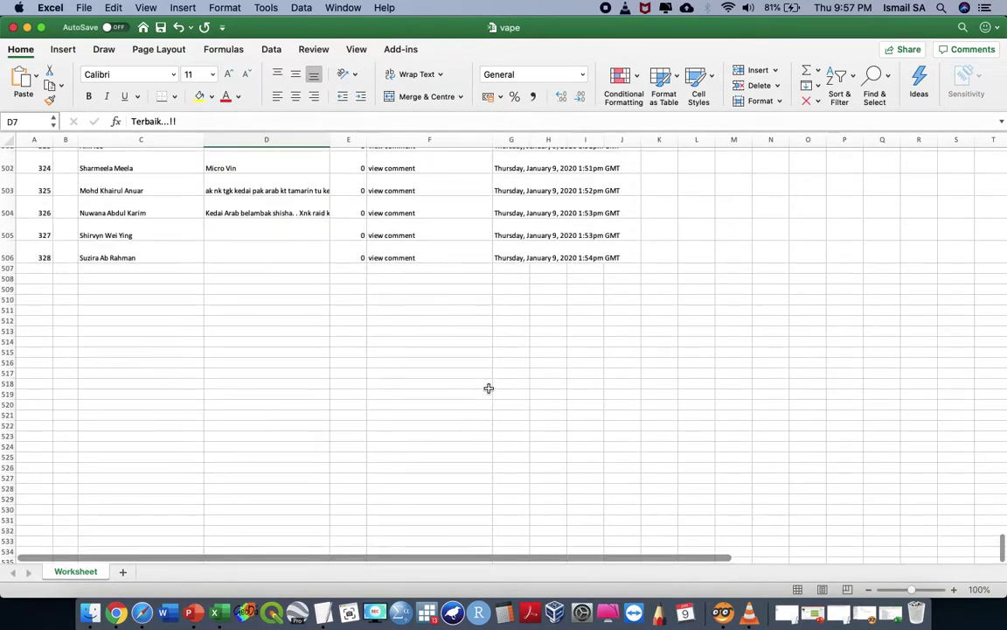
left_click(297, 249, "shift")
right_click(296, 249)
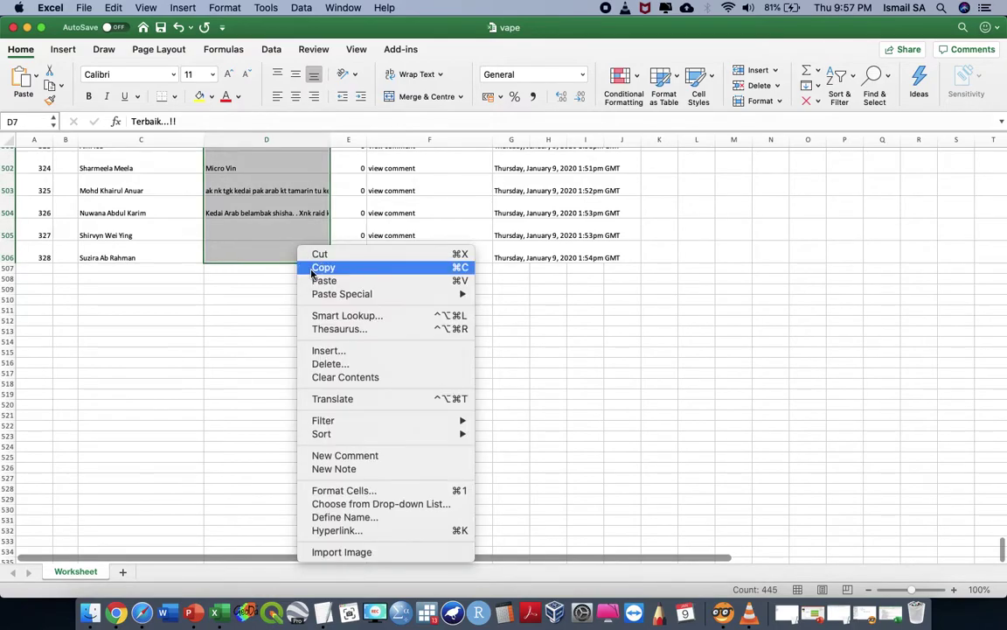
left_click(316, 267)
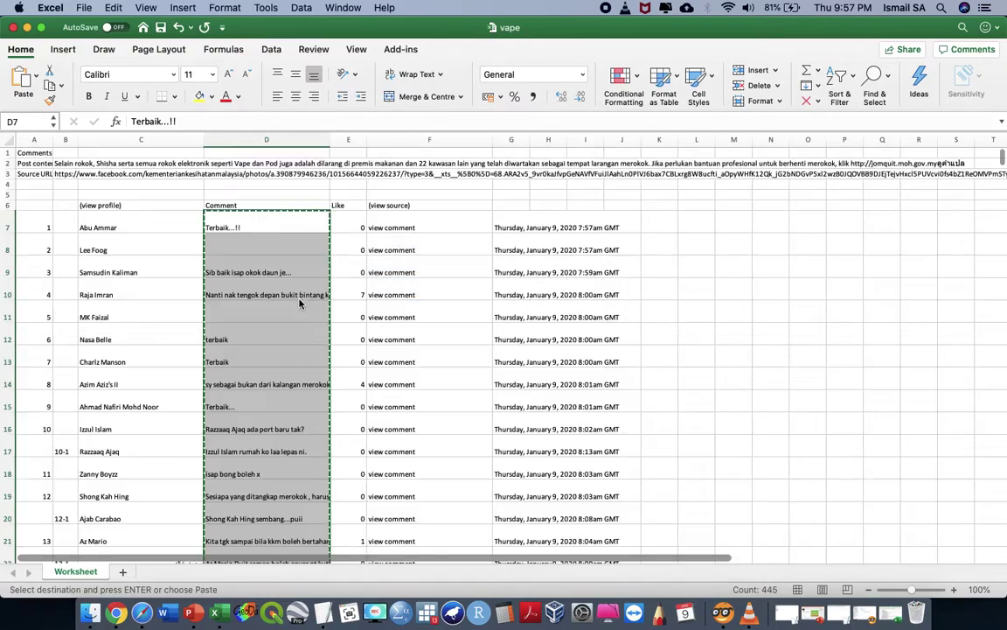
- Switch to the translate spreadsheet in Safari and paste the copied comments under the malay header, starting at A2
left_click(145, 617)
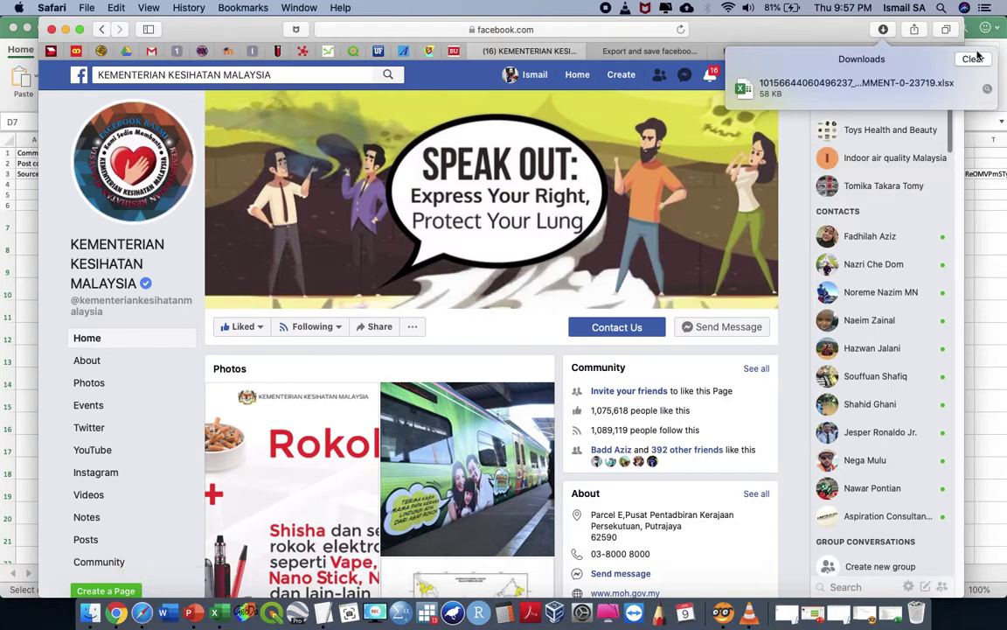
left_click(879, 53)
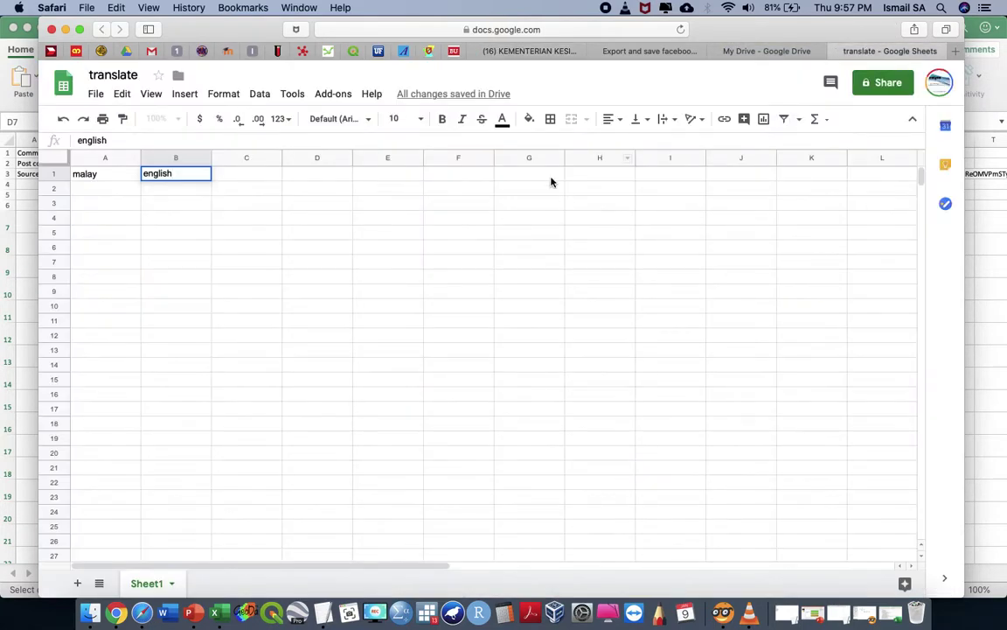
left_click(123, 194)
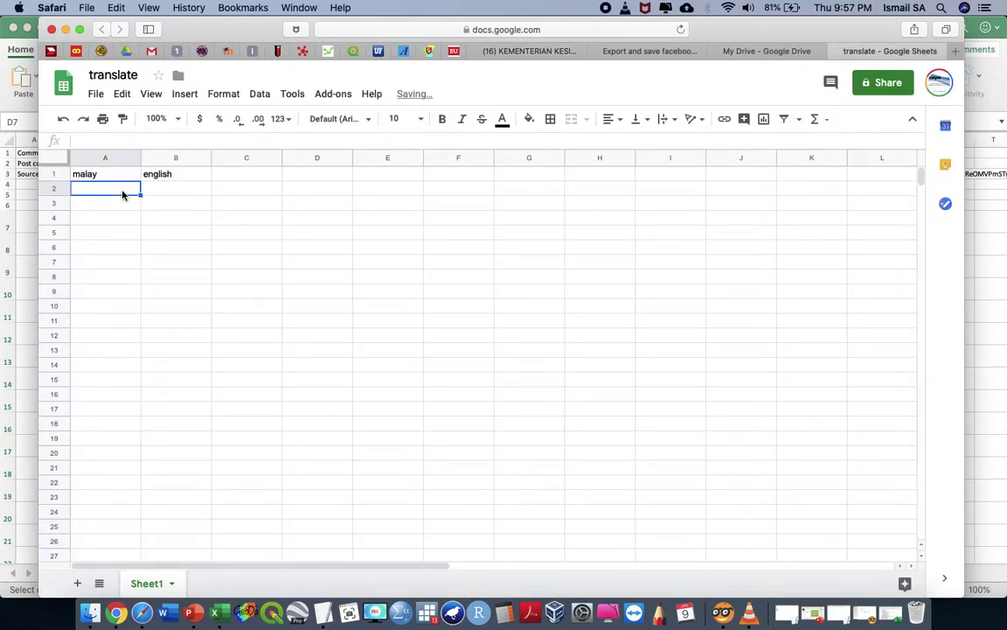
key("super+v")
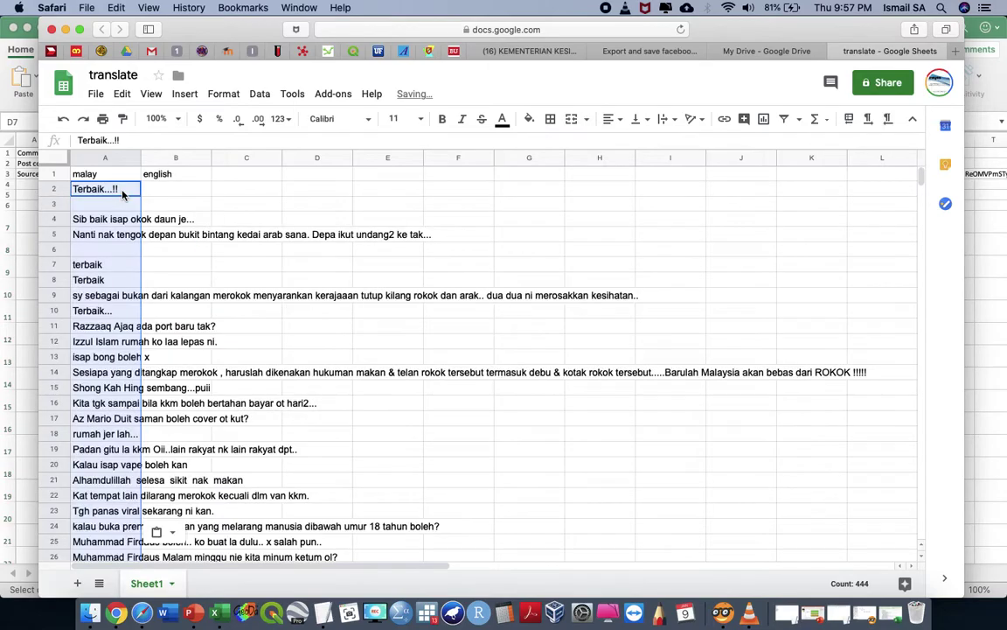
- Enter =GOOGLETRANSLATE(A2,"ms","en") in cell B2 under the english header
left_click(169, 189)
type("=")
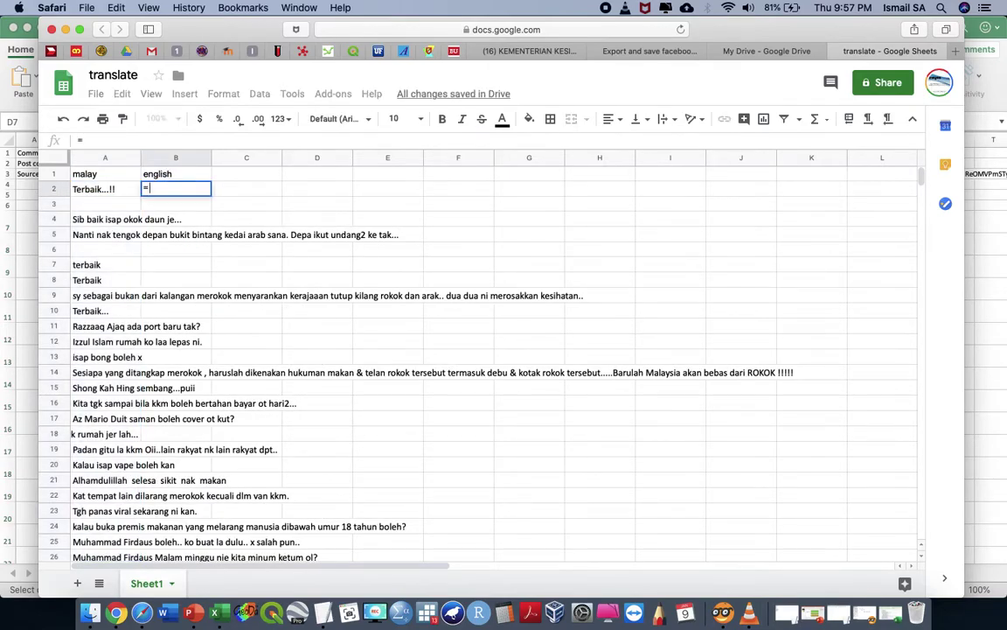
type("goog")
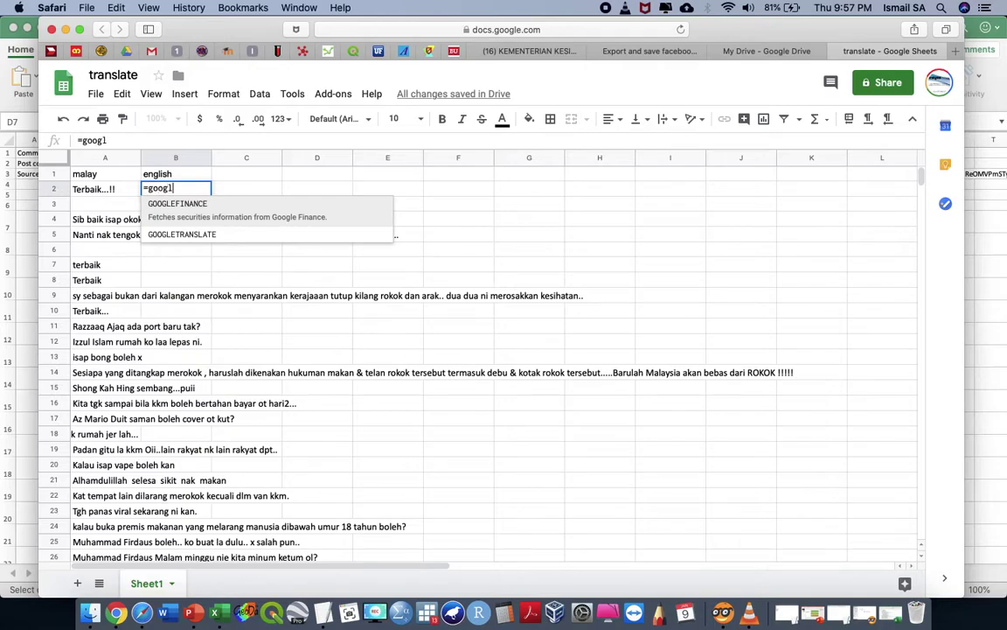
type("l")
left_click(162, 225)
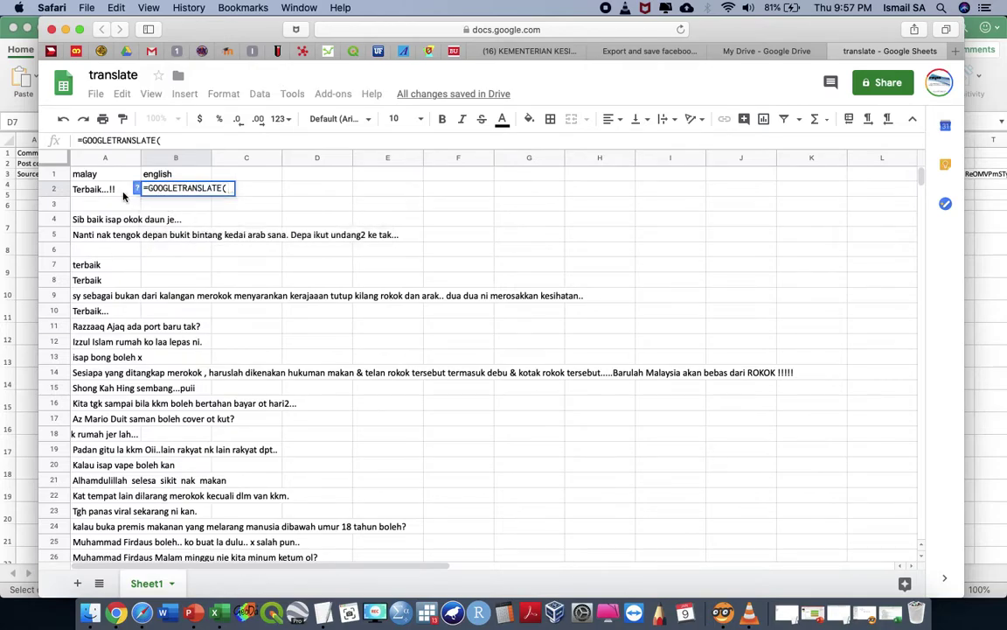
left_click(100, 190)
type(",")
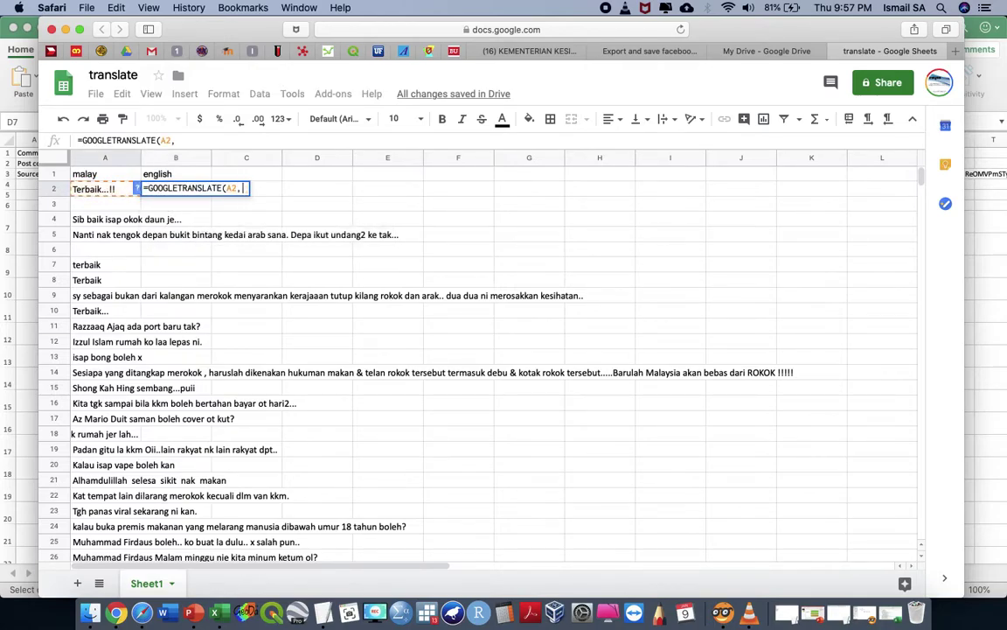
type("\"")
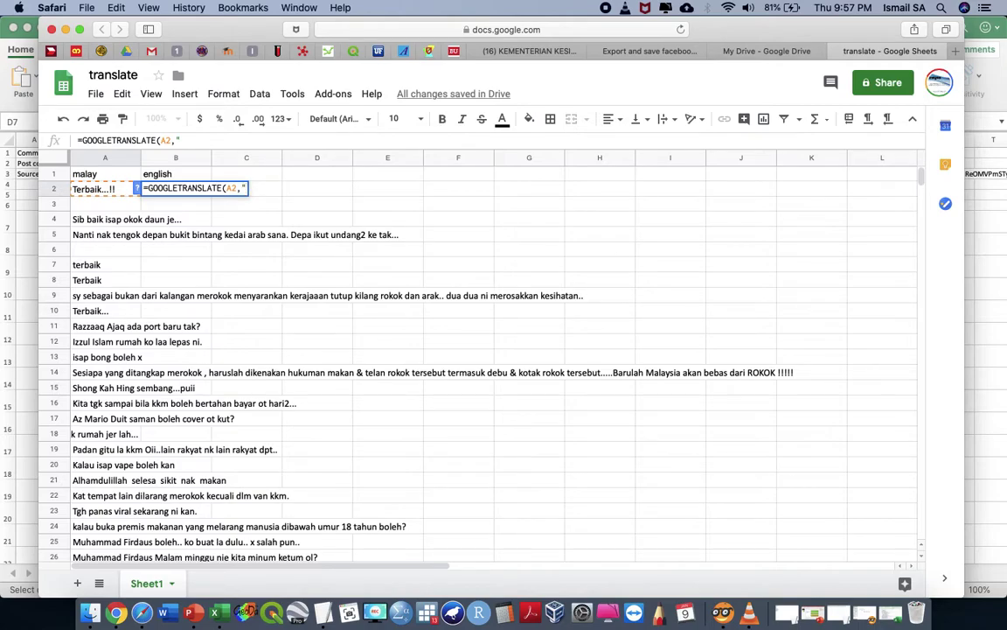
type("ms\",\"en")
key("Return")
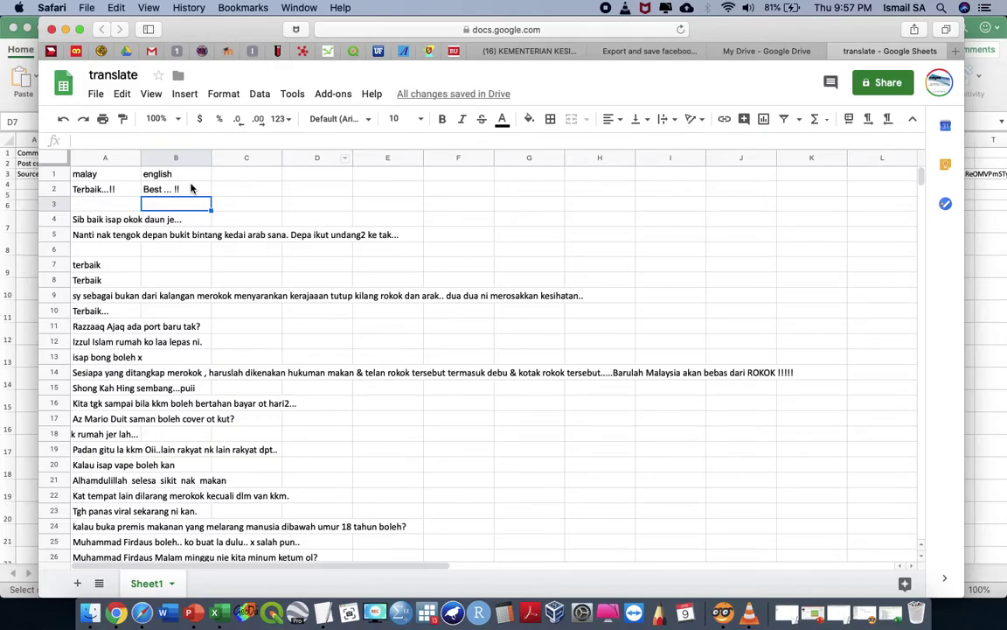
- Copy the translation formula from B2 down the english column to B499, the row of the last comment
left_click(208, 192)
scroll(210, 194, "down", 20)
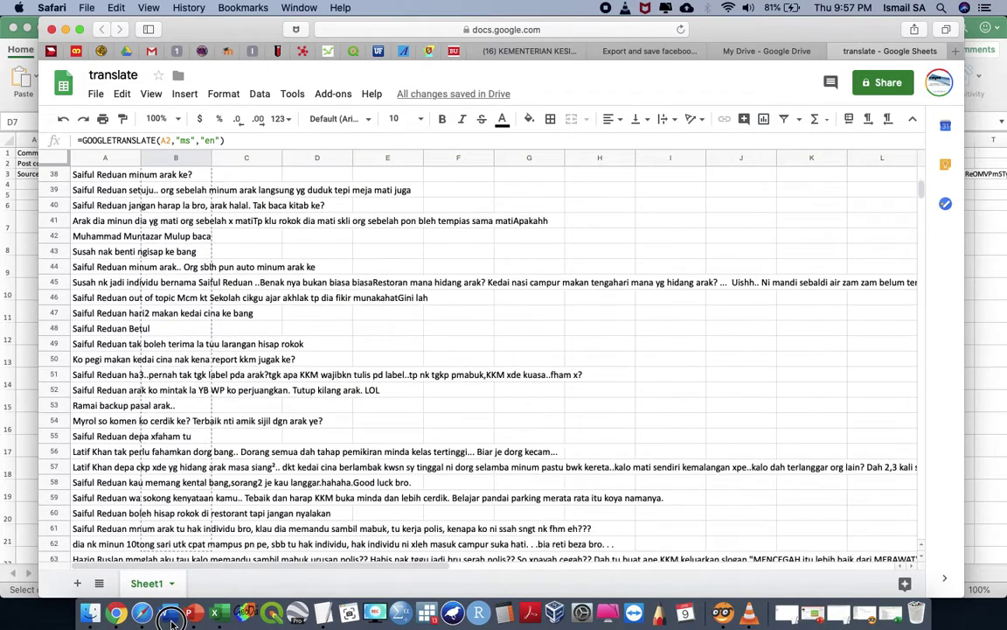
scroll(172, 619, "down", 20)
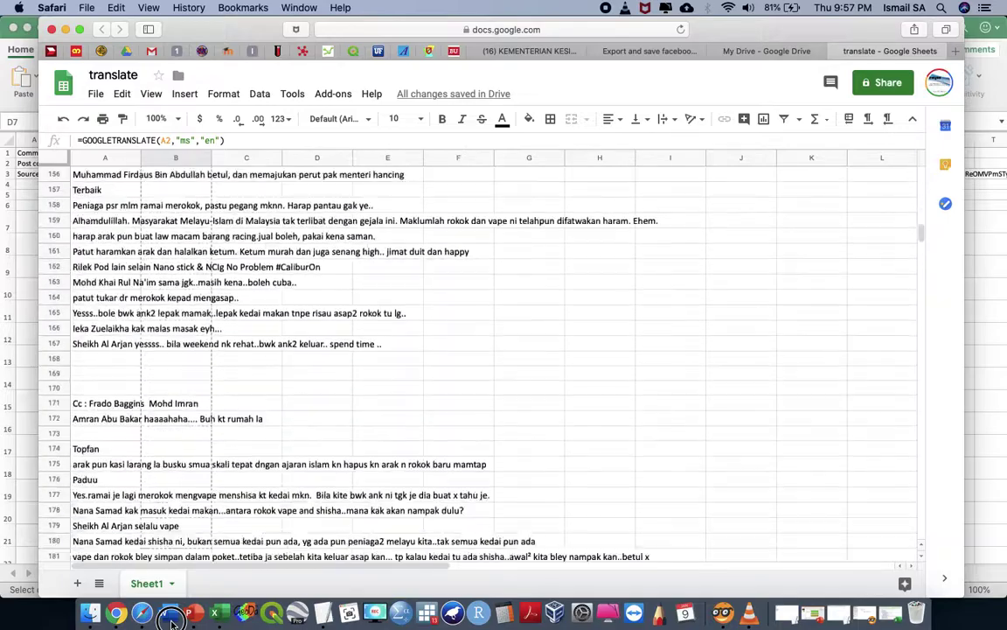
scroll(172, 619, "down", 20)
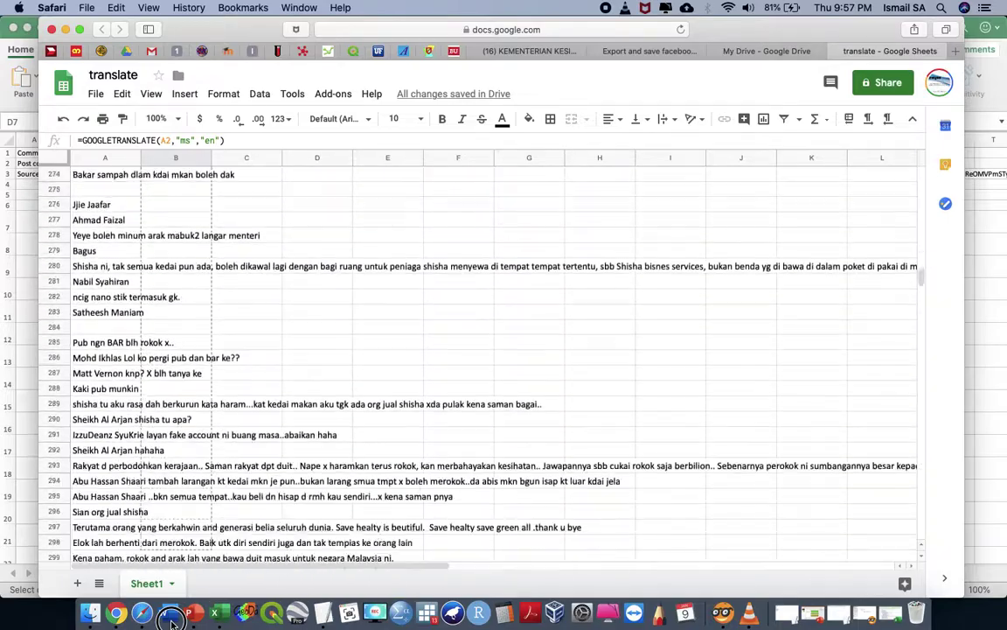
scroll(172, 619, "down", 20)
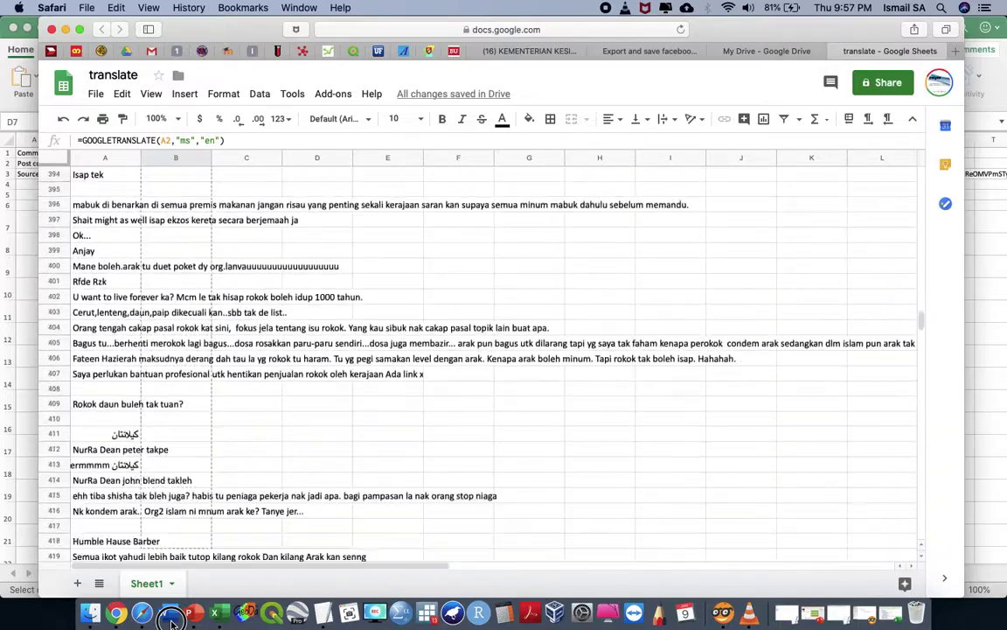
scroll(171, 620, "down", 15)
scroll(235, 328, "up", 15)
scroll(213, 530, "down", 5)
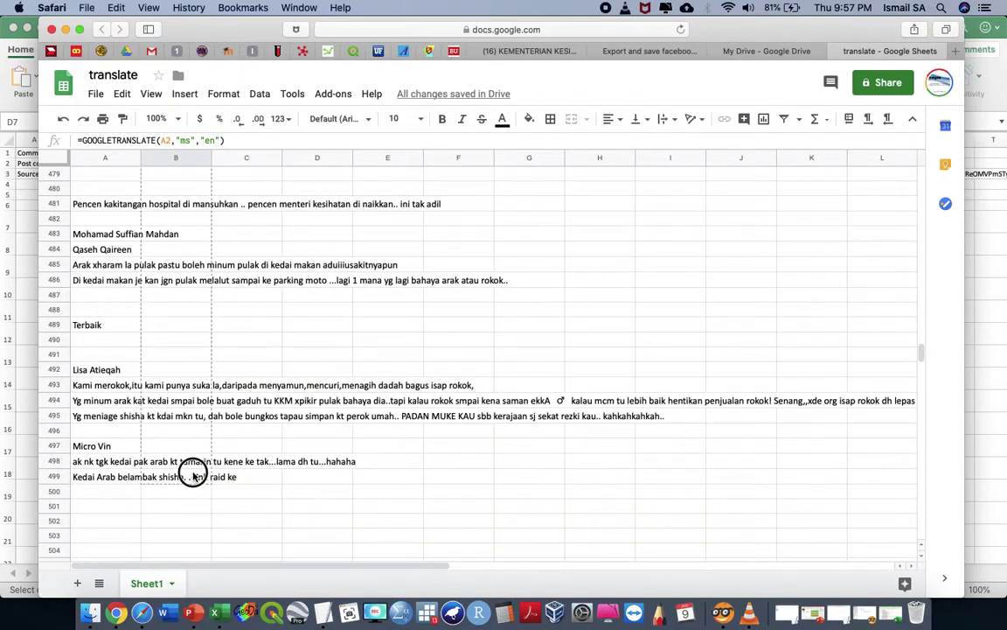
left_click(193, 473, "shift")
key("super+v")
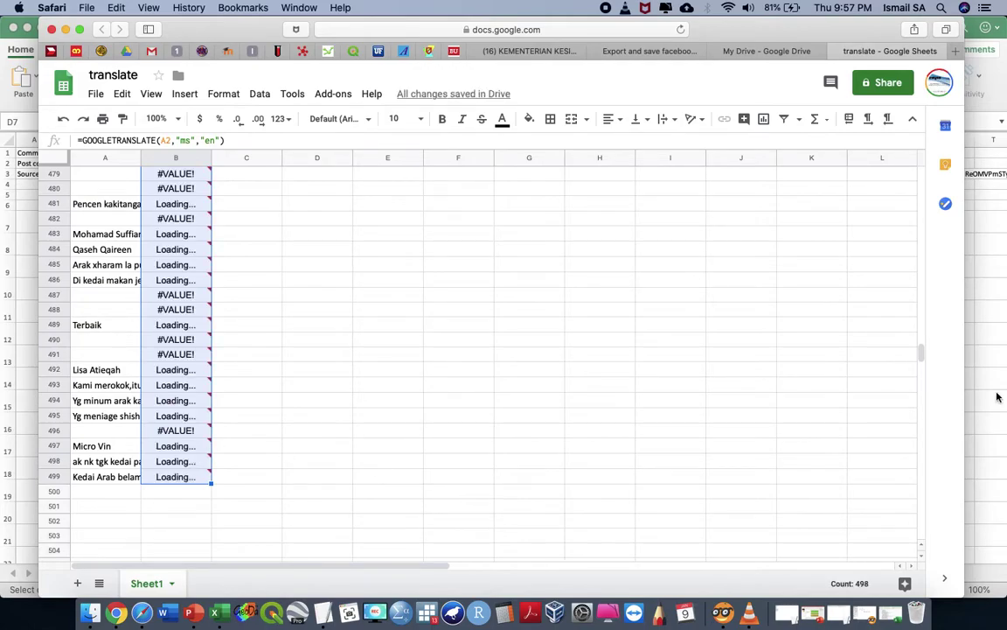
left_click_drag(920, 354, 901, 198)
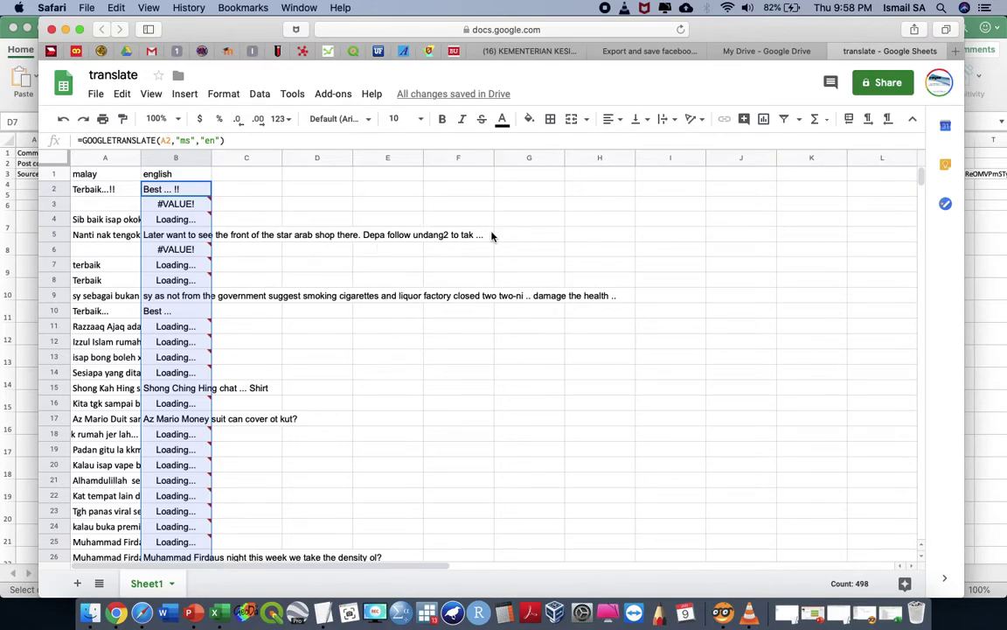
left_click(536, 53)
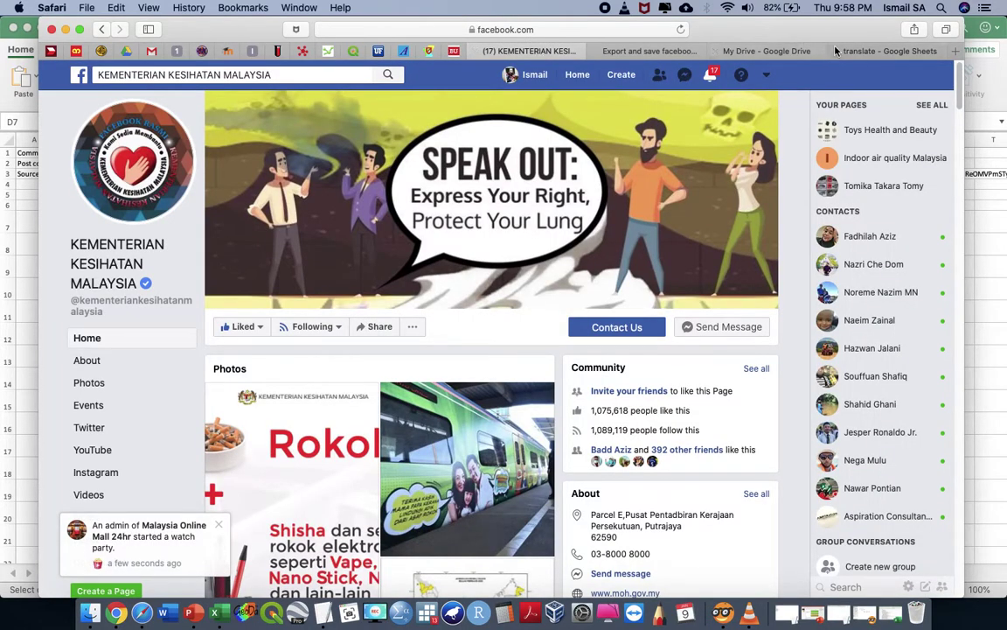
left_click(878, 51)
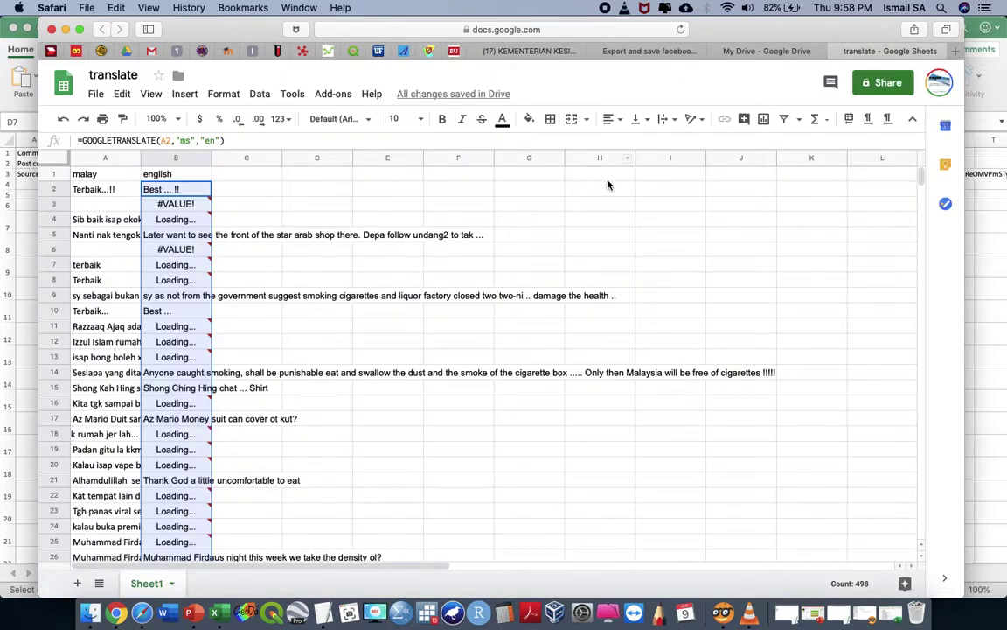
- Switch to Orange and remove all existing widgets from the workflow canvas
left_click(722, 612)
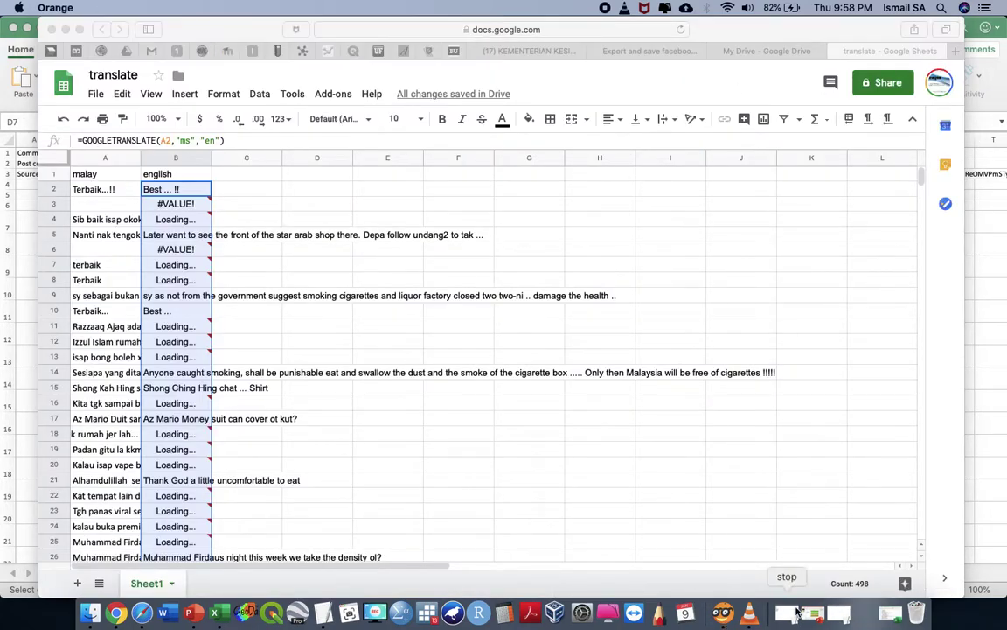
left_click_drag(775, 373, 260, 70)
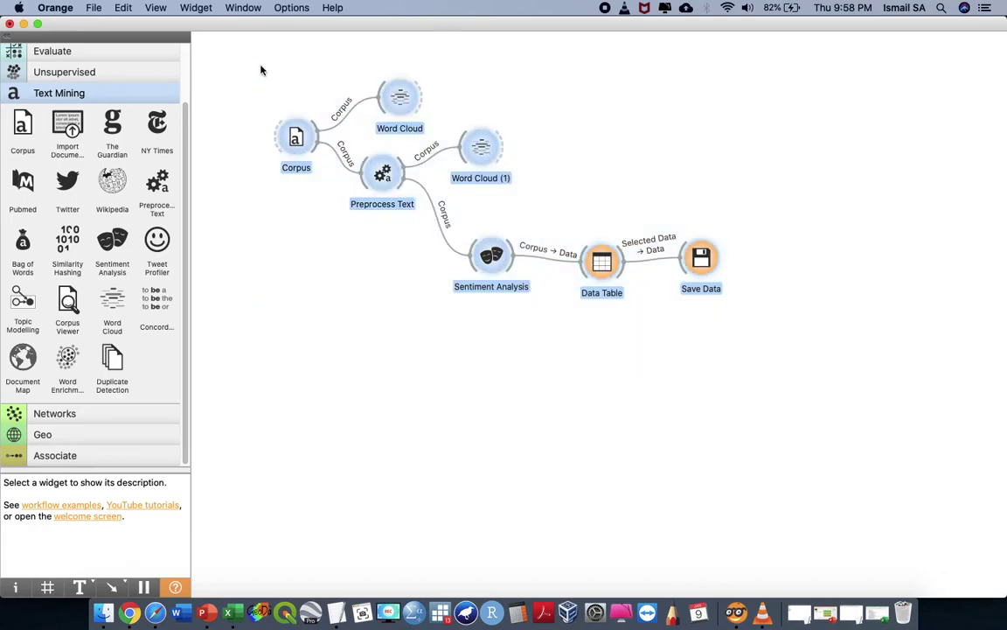
right_click(392, 113)
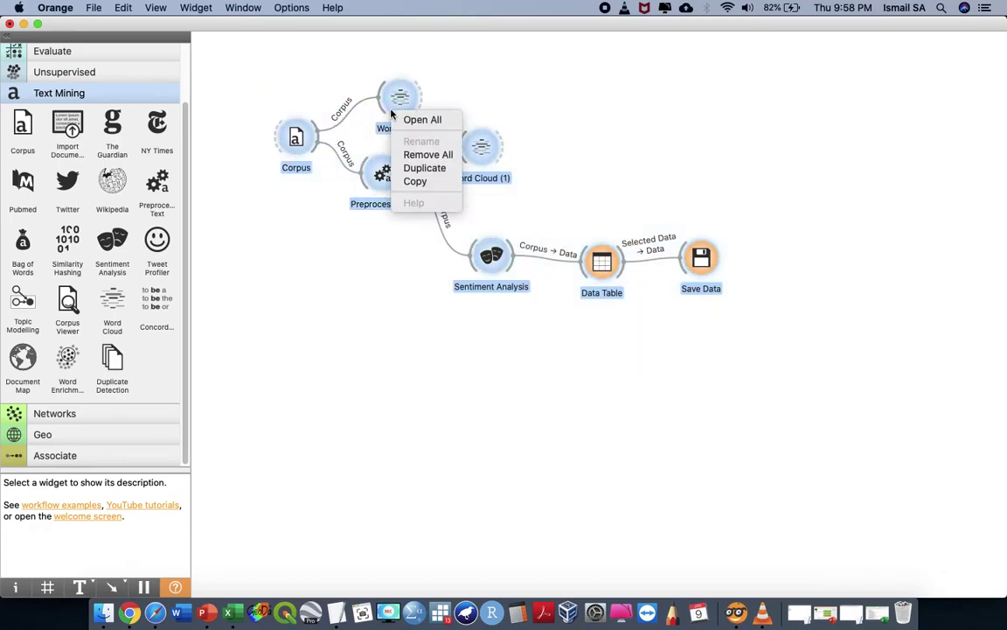
left_click(432, 154)
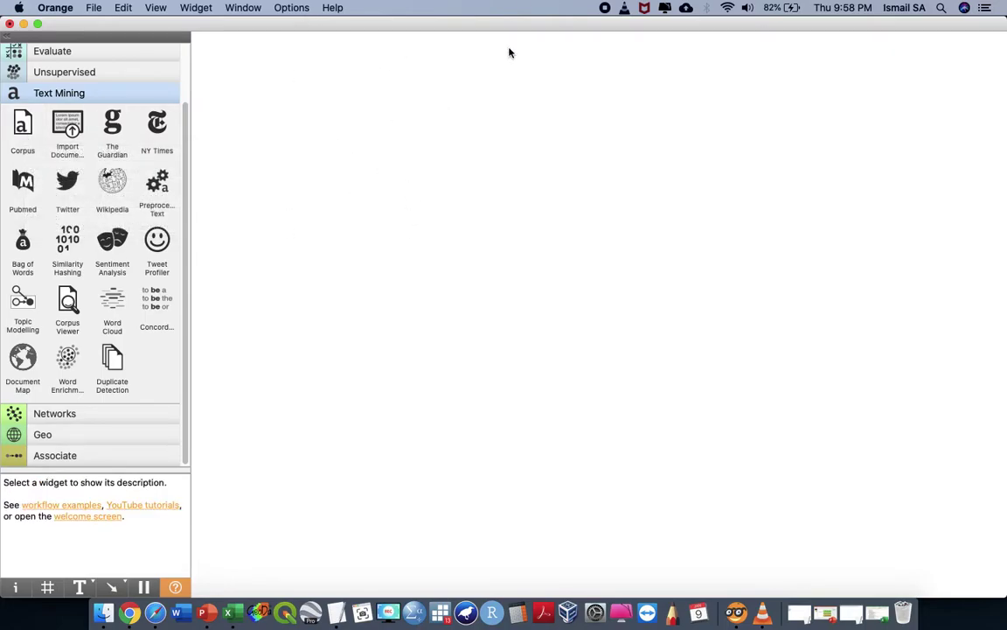
- Check the Orange add-ons for Orange3-Text by filtering on "tex", leaving the add-on selection as is, and minimize Orange
left_click(292, 8)
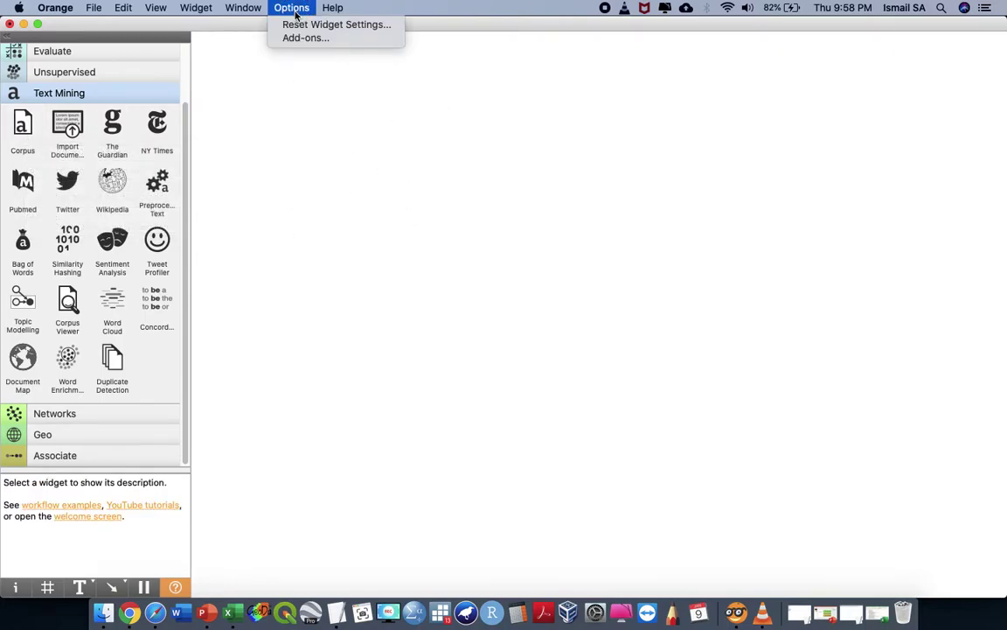
left_click(297, 37)
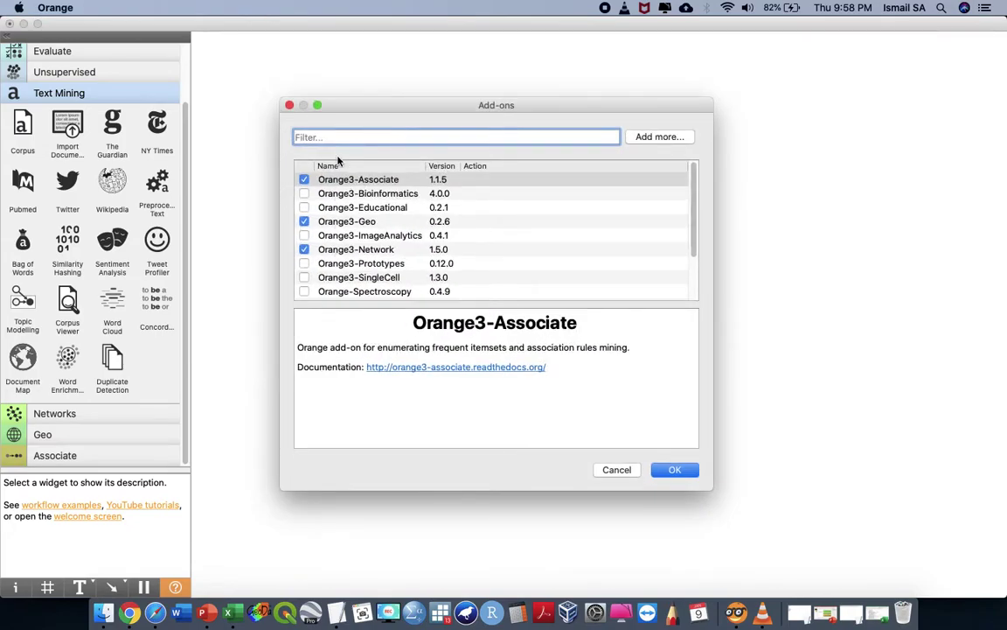
type("tex")
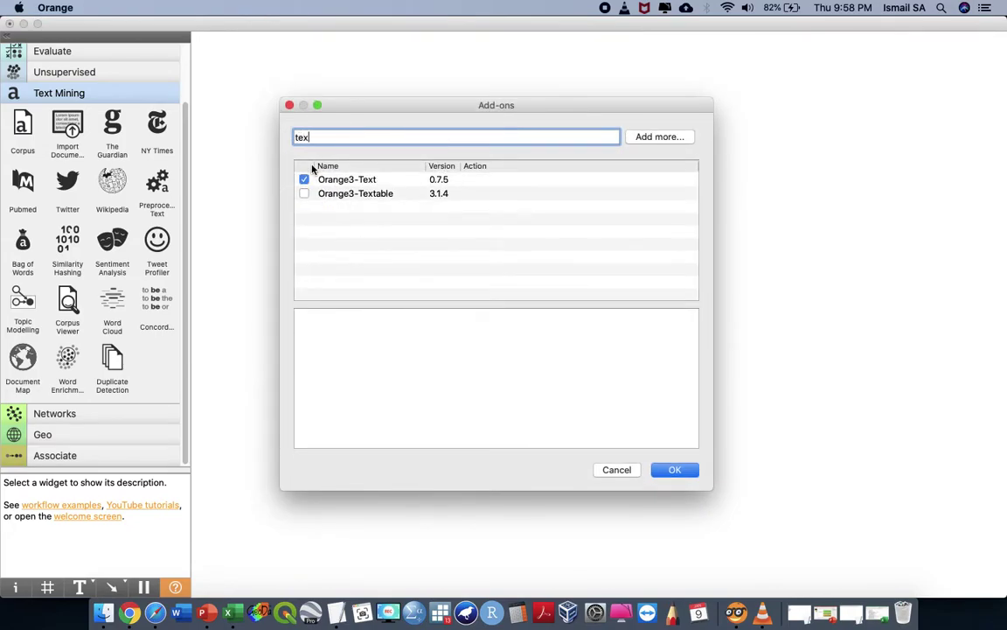
left_click(626, 473)
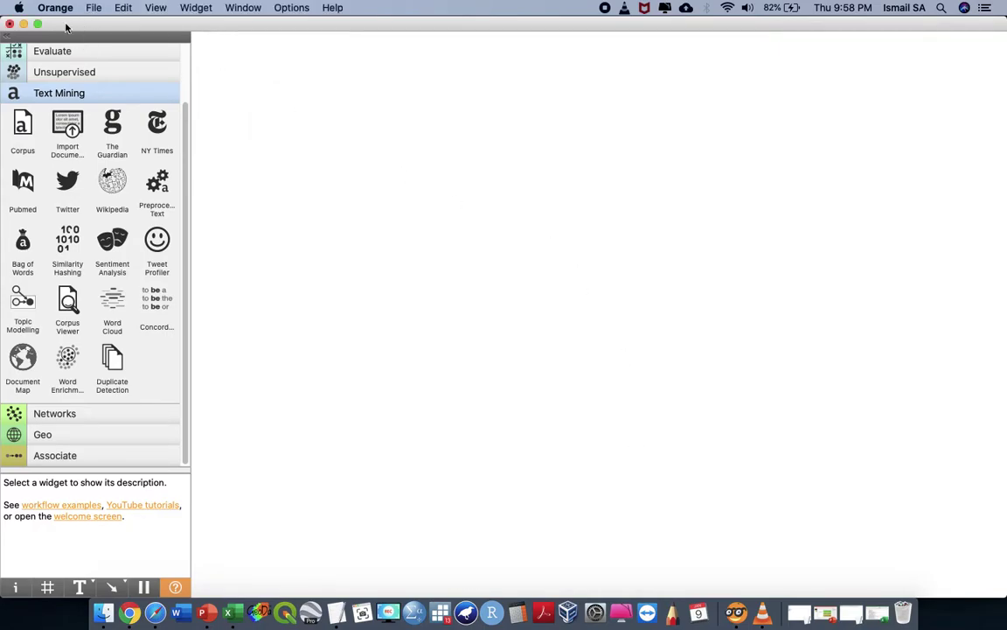
left_click(23, 24)
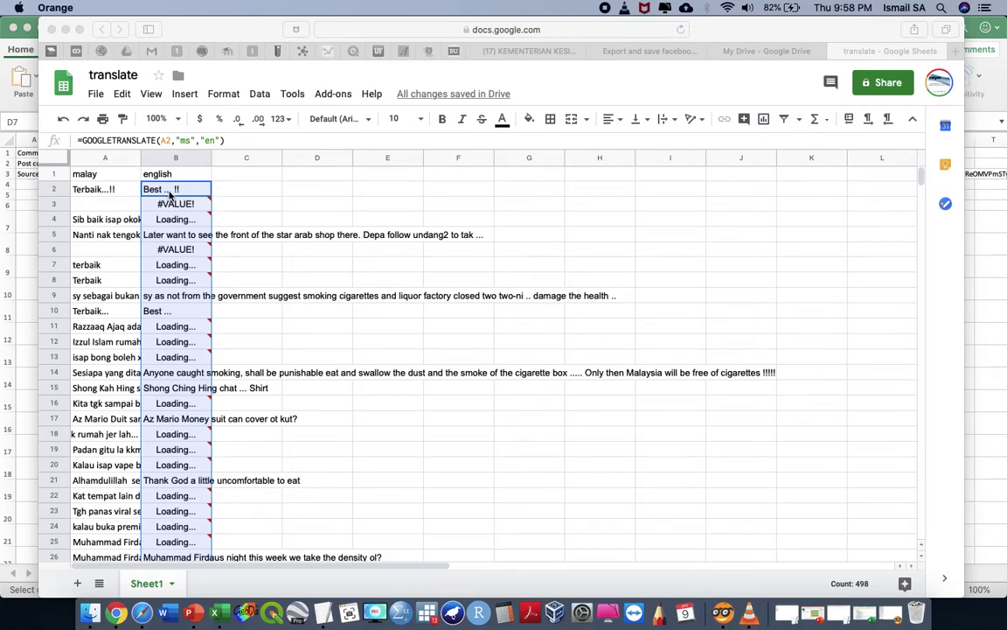
- Switch to the vape workbook in Excel and delete the date columns G to J and the heading rows 1 to 5
left_click(31, 189)
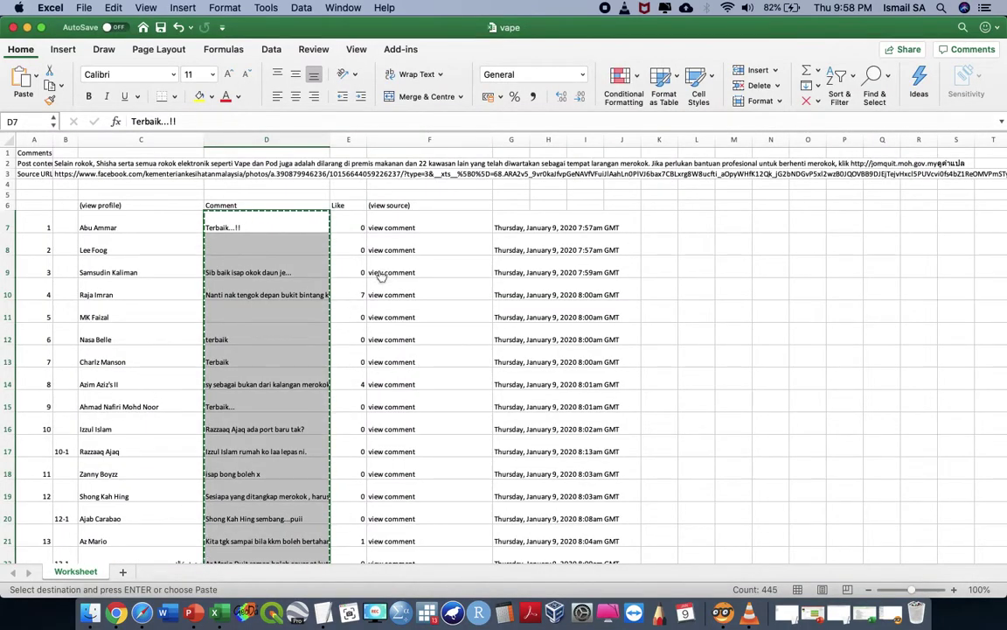
left_click_drag(509, 142, 619, 142)
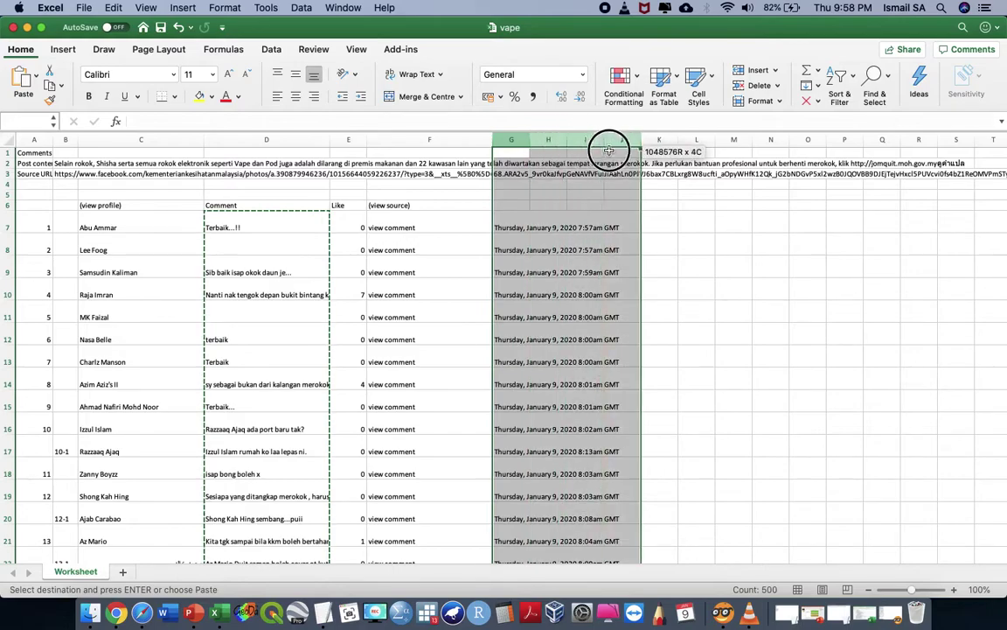
right_click(619, 145)
left_click(653, 241)
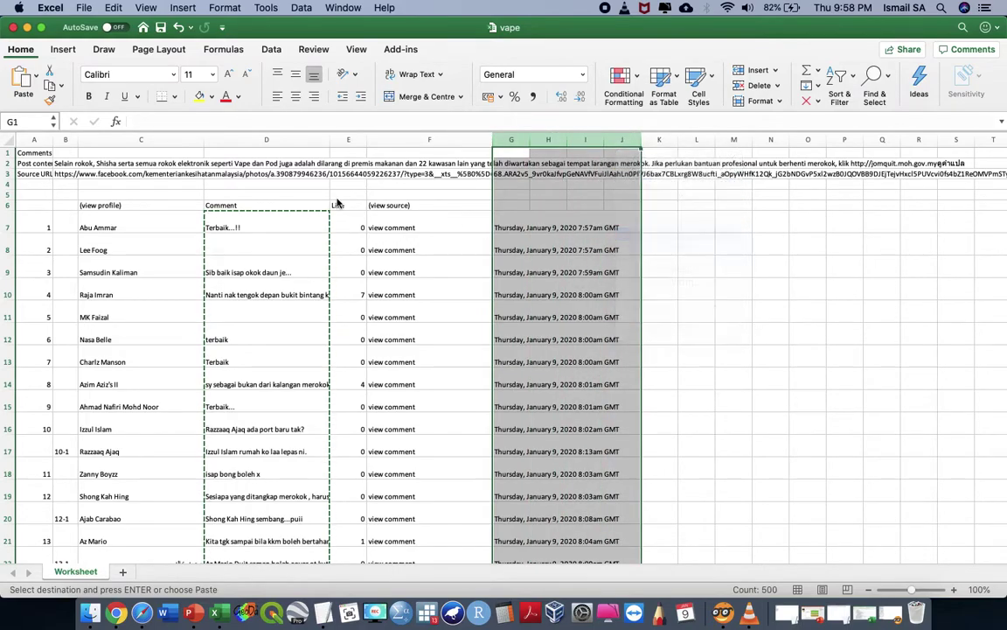
left_click_drag(6, 153, 7, 200)
right_click(7, 199)
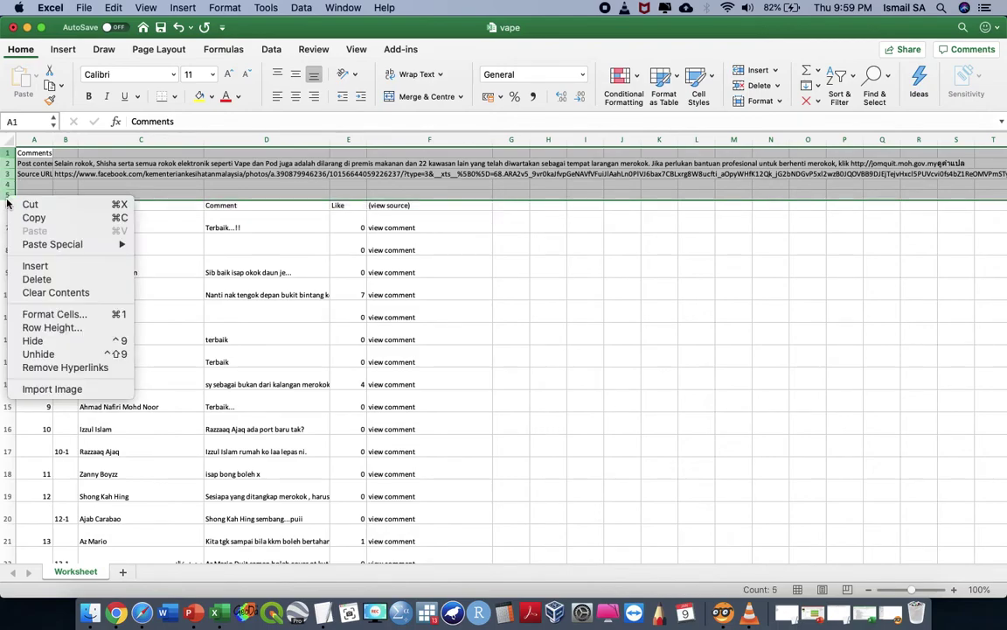
left_click(35, 255)
- Delete the reply-number column B and the (view source) column
right_click(64, 138)
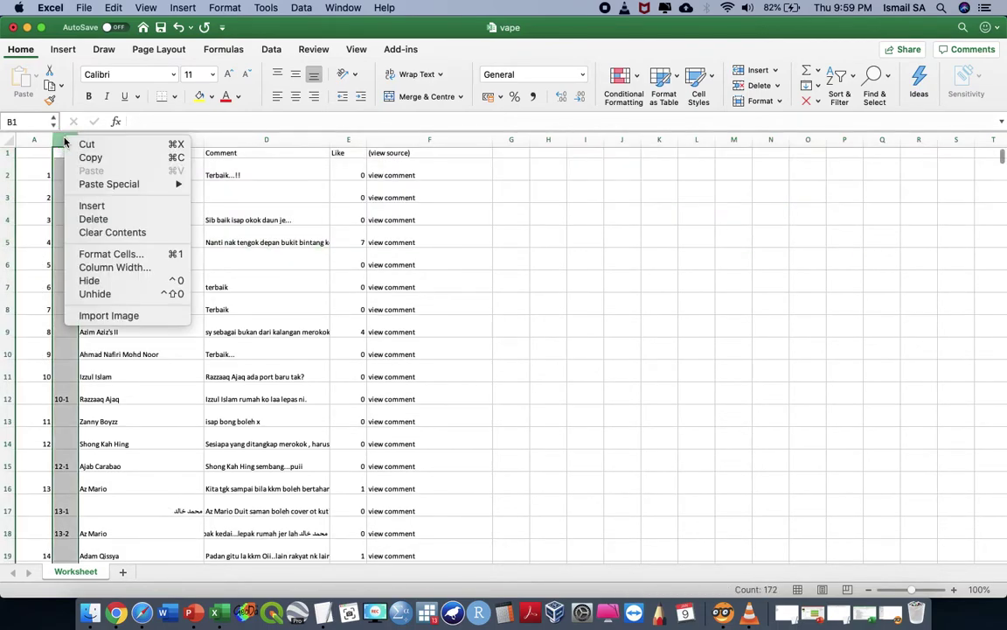
left_click(101, 218)
right_click(352, 140)
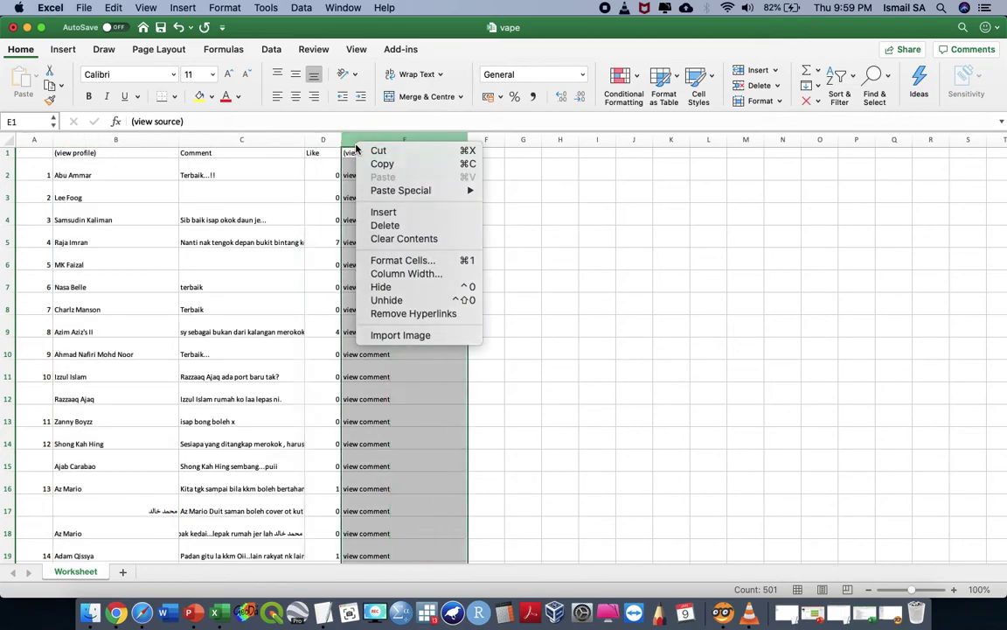
left_click(371, 225)
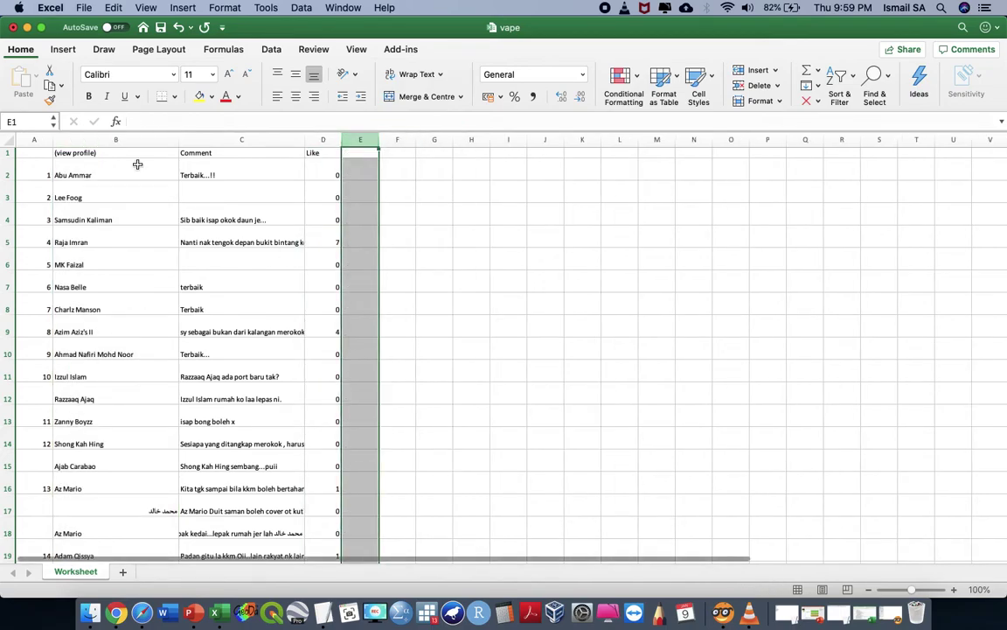
- Enter the header id in A1 and fill column A with consecutive numbers from 1 to 500, starting at A2
left_click(37, 151)
type("id")
key("Return")
left_click(46, 174)
left_click_drag(45, 174, 54, 549)
left_click_drag(32, 626, 44, 502)
left_click_drag(1002, 544, 947, 154)
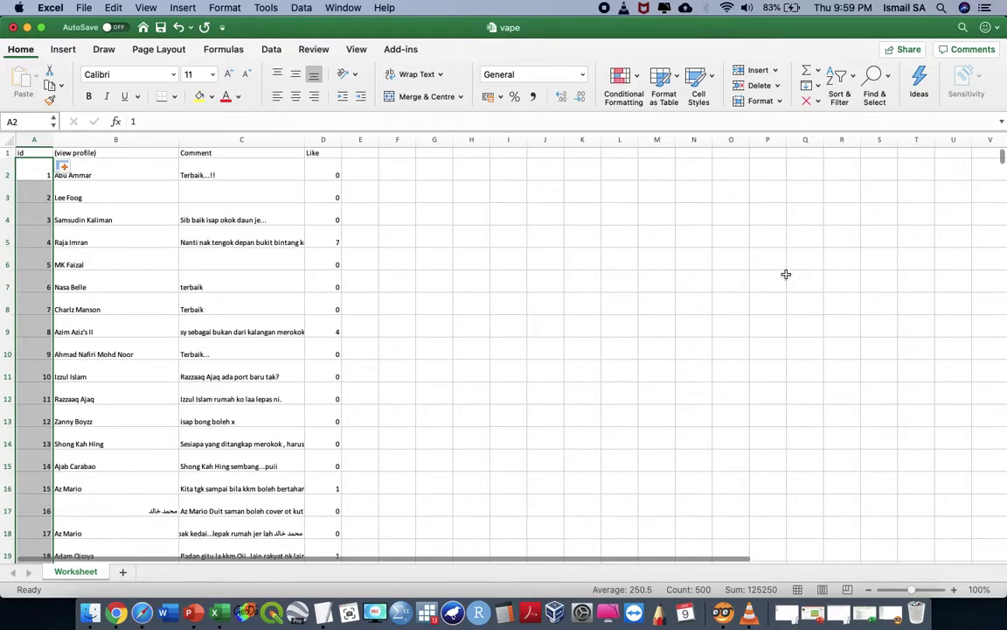
- Switch back to the translate spreadsheet in Safari and examine the translations in the english column, including the formula in B30
key("ctrl+Up")
left_click(267, 350)
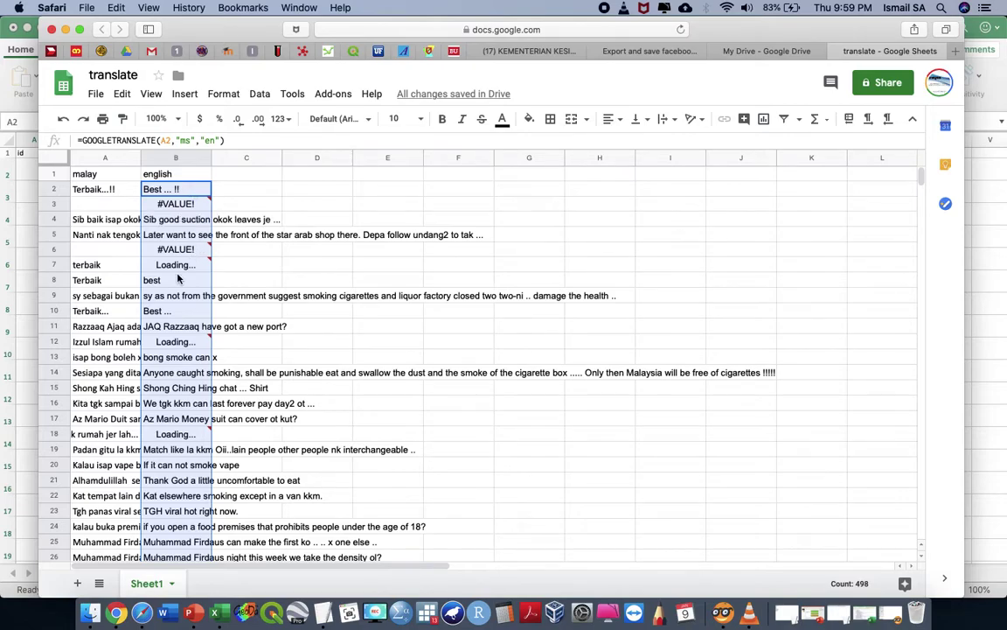
scroll(177, 278, "down", 7)
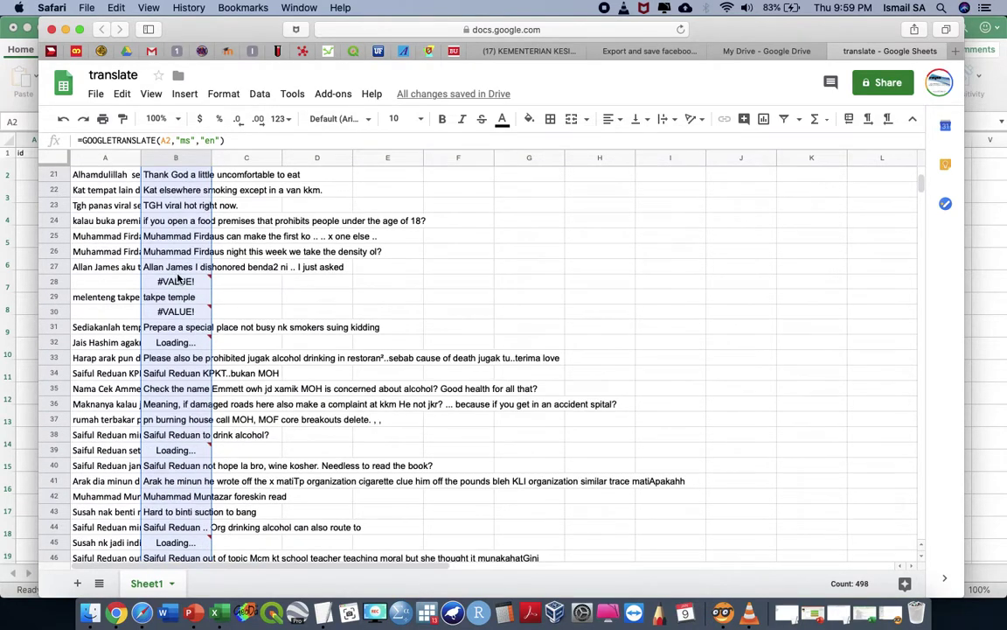
right_click(177, 278)
left_click(150, 312)
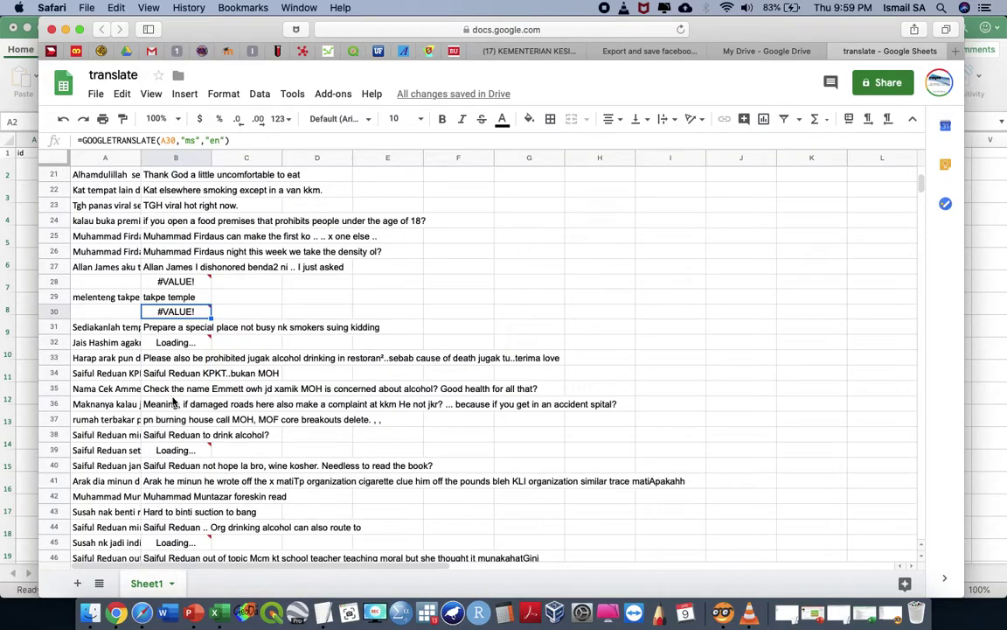
- Check that the translations in the english column have loaded and copy the whole column B
scroll(183, 326, "up", 7)
left_click(175, 158)
scroll(183, 365, "down", 20)
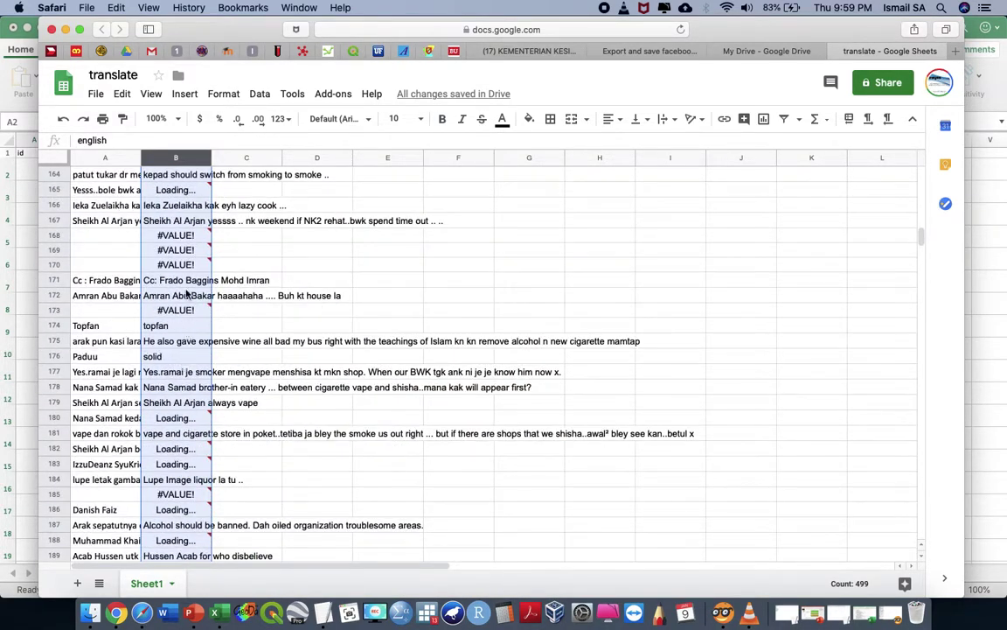
mouse_move(186, 245)
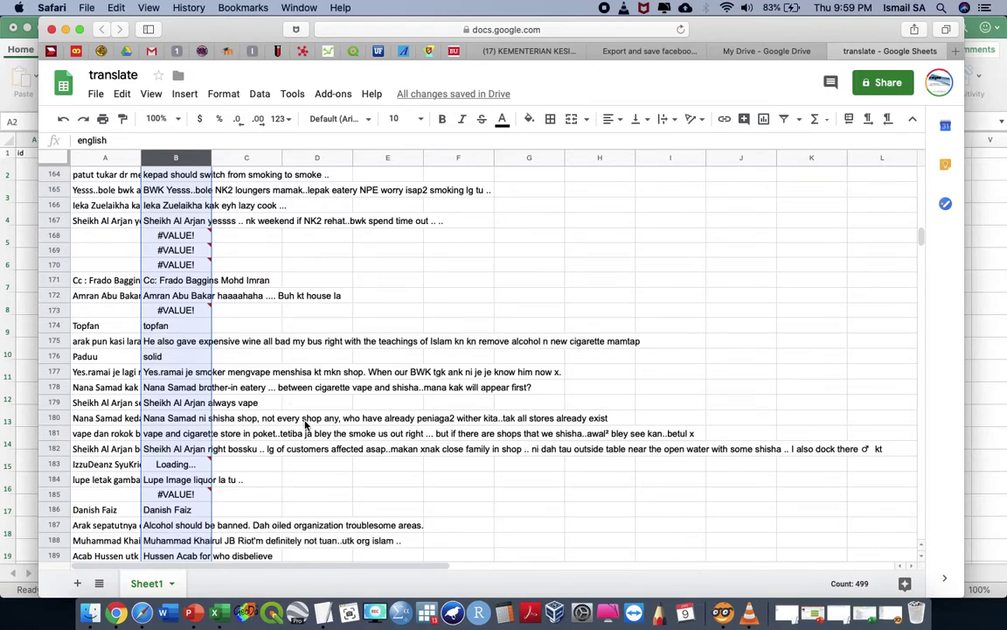
scroll(305, 423, "down", 5)
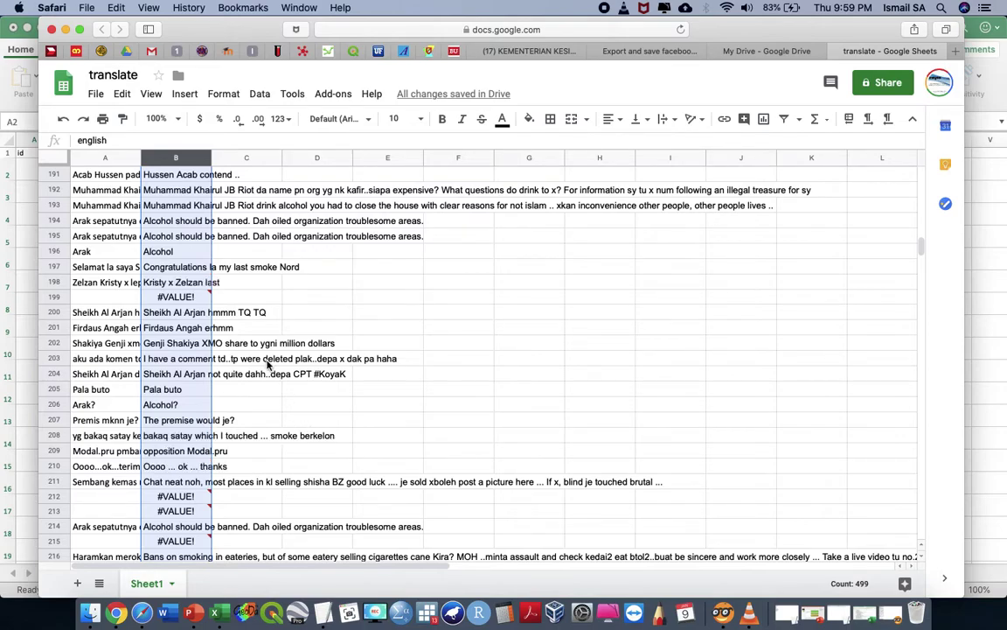
scroll(222, 441, "down", 20)
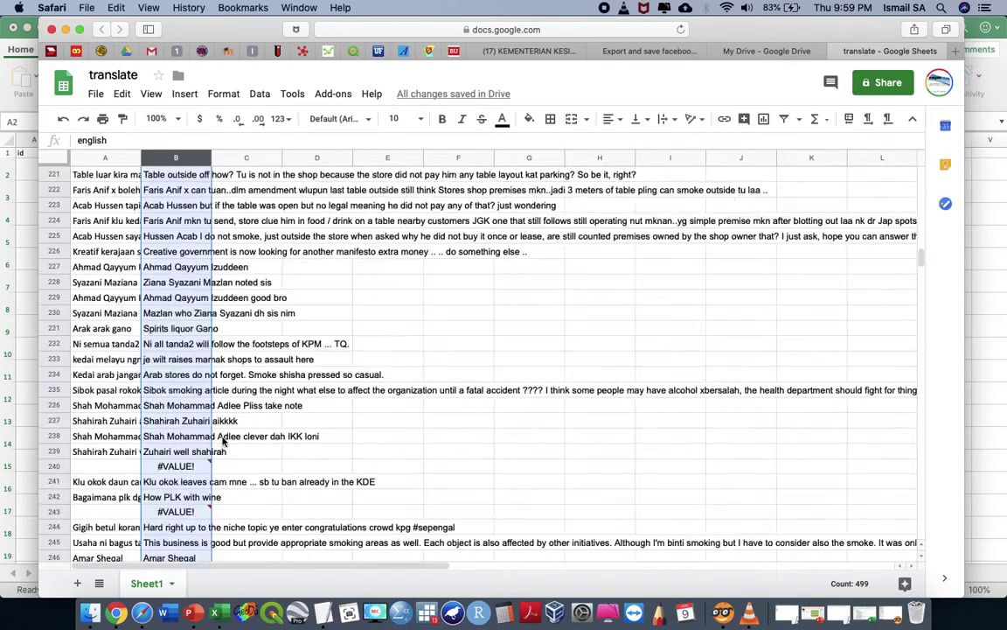
scroll(222, 441, "down", 20)
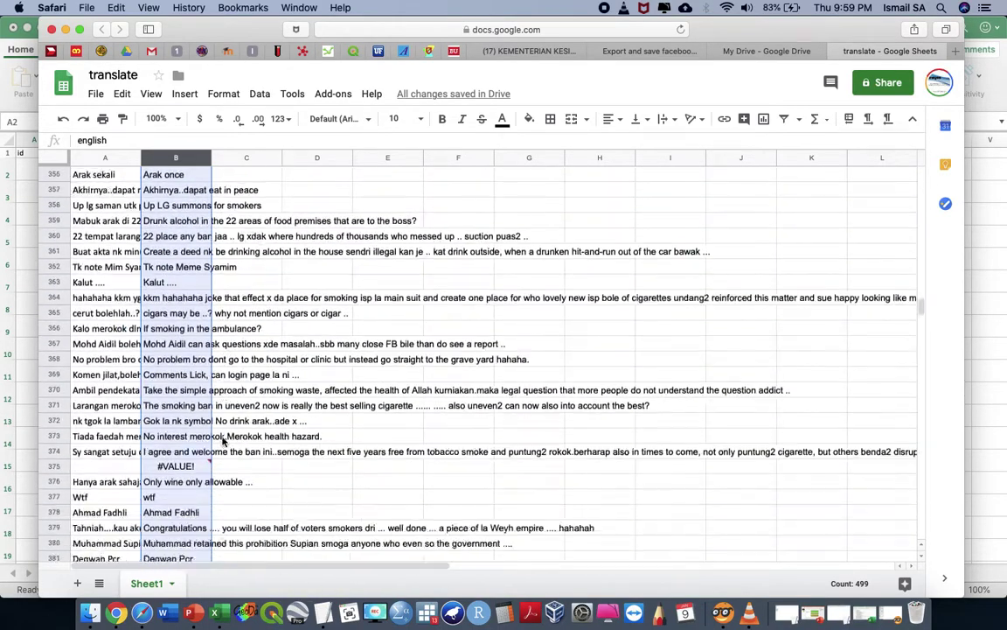
scroll(222, 441, "down", 15)
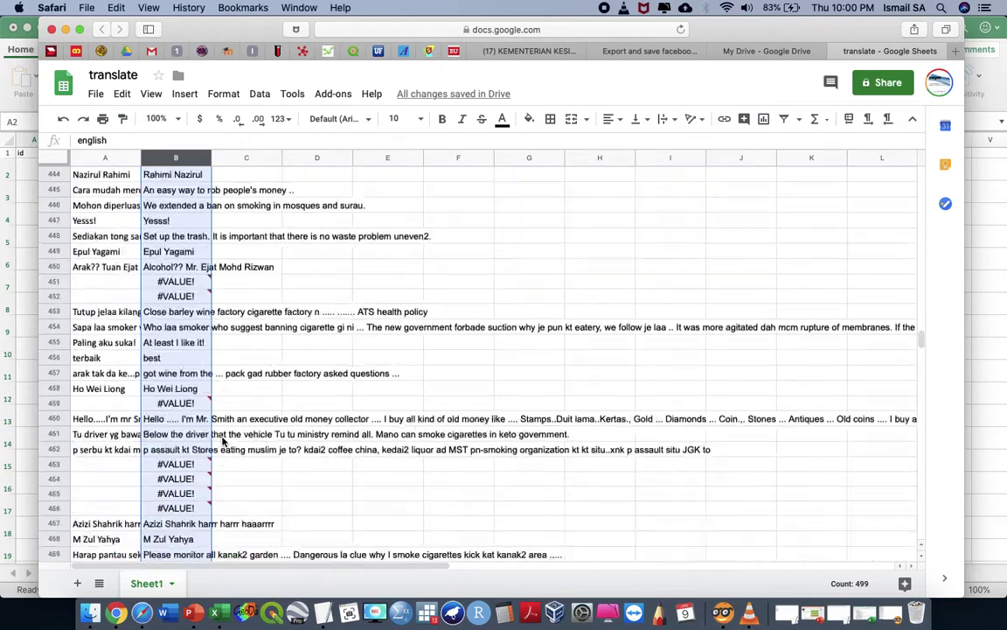
scroll(222, 441, "up", 20)
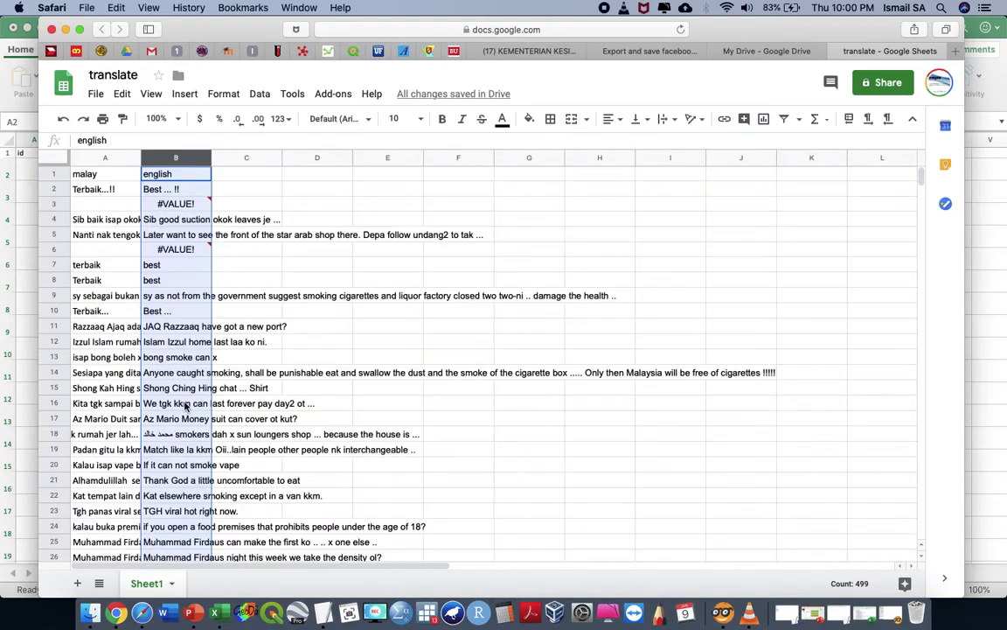
right_click(174, 362)
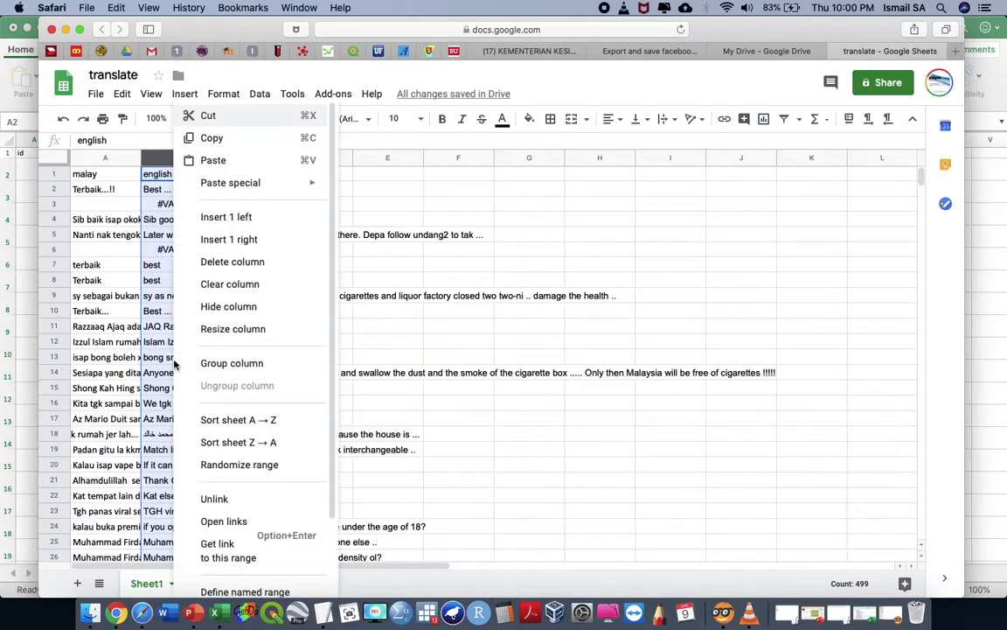
left_click(272, 141)
- Switch to the vape workbook in Excel, enter the header malay in E1 and paste the copied translations starting at E2
key("ctrl+Up")
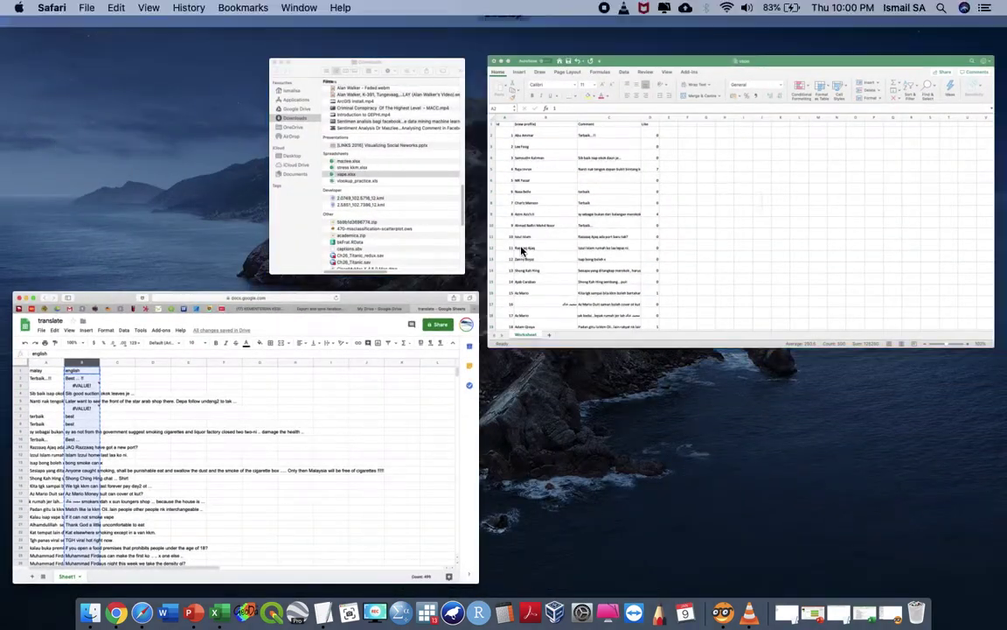
left_click(469, 220)
left_click(371, 154)
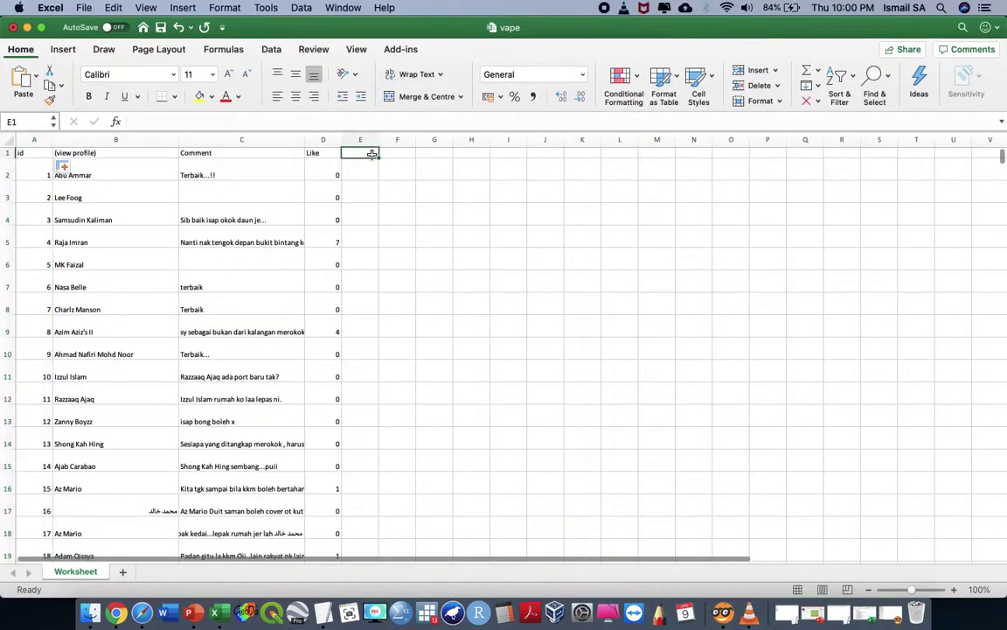
type("malay")
key("Return")
key("super+v")
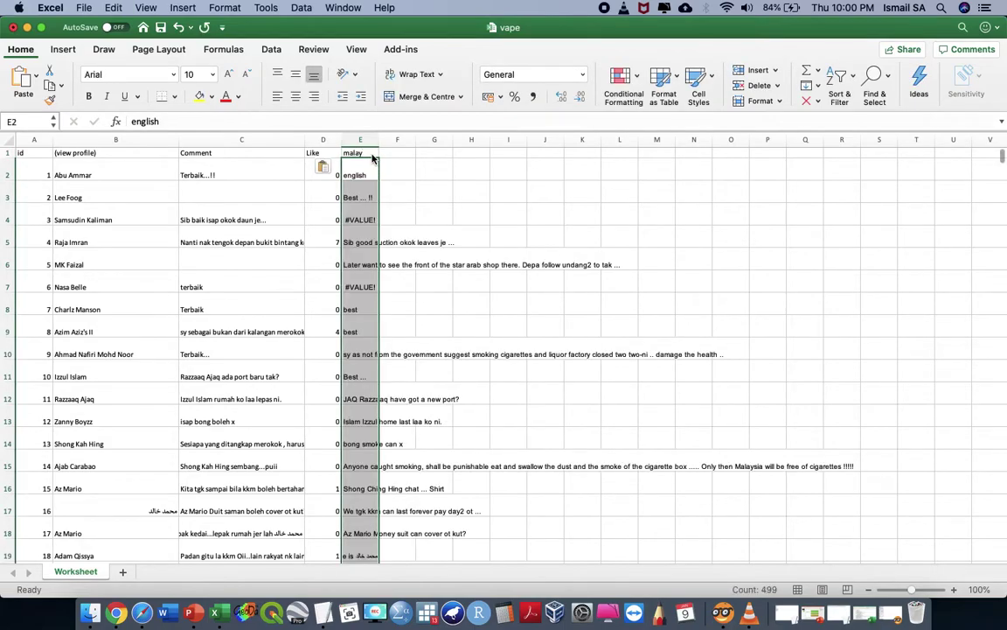
- Replace every #VALUE! entry in column E with nothing
left_click(366, 142)
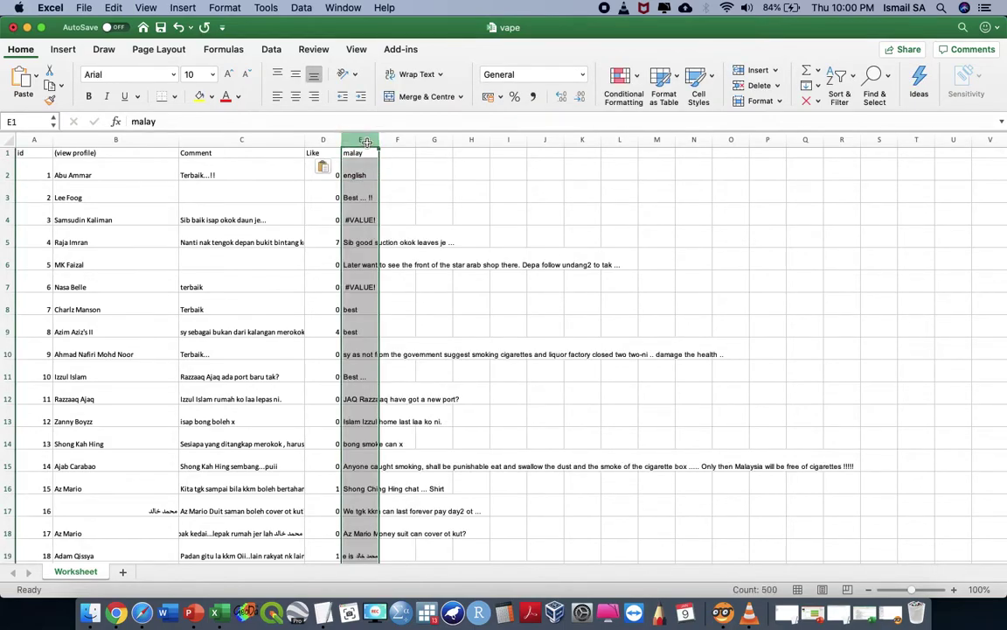
left_click(359, 220)
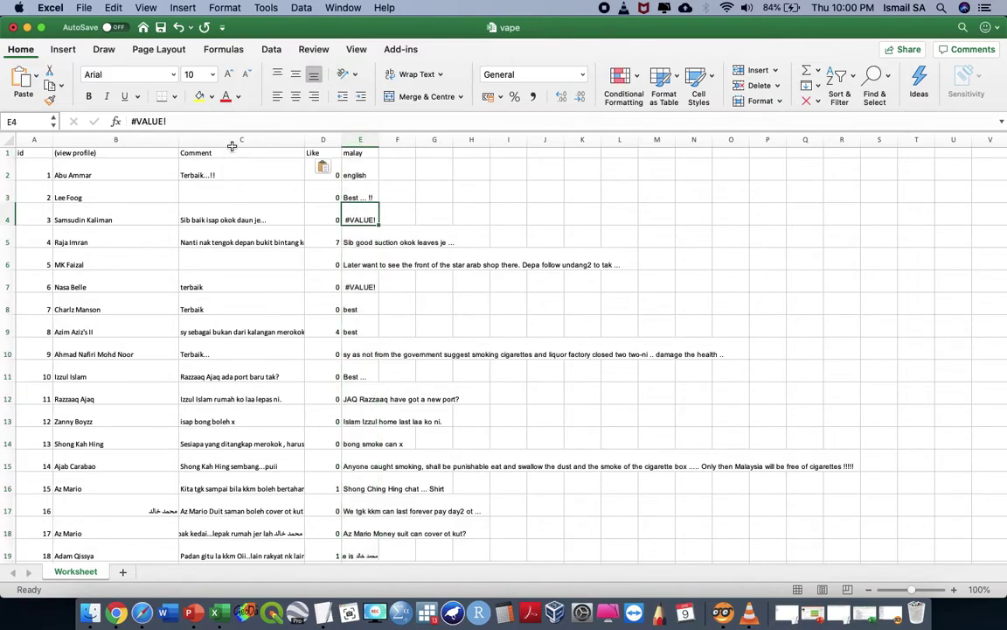
left_click_drag(174, 121, 43, 120)
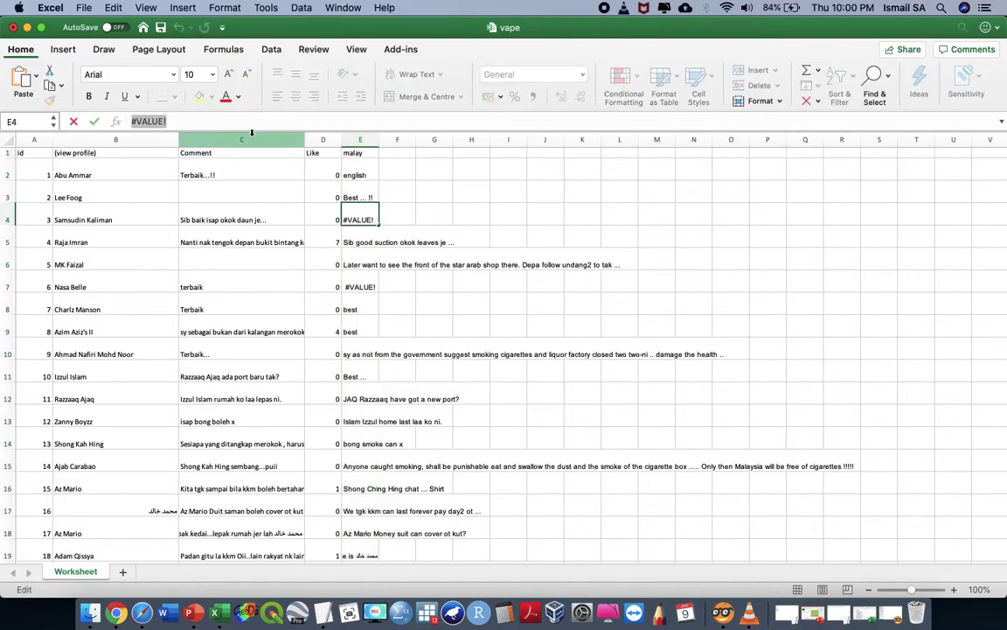
left_click(357, 137)
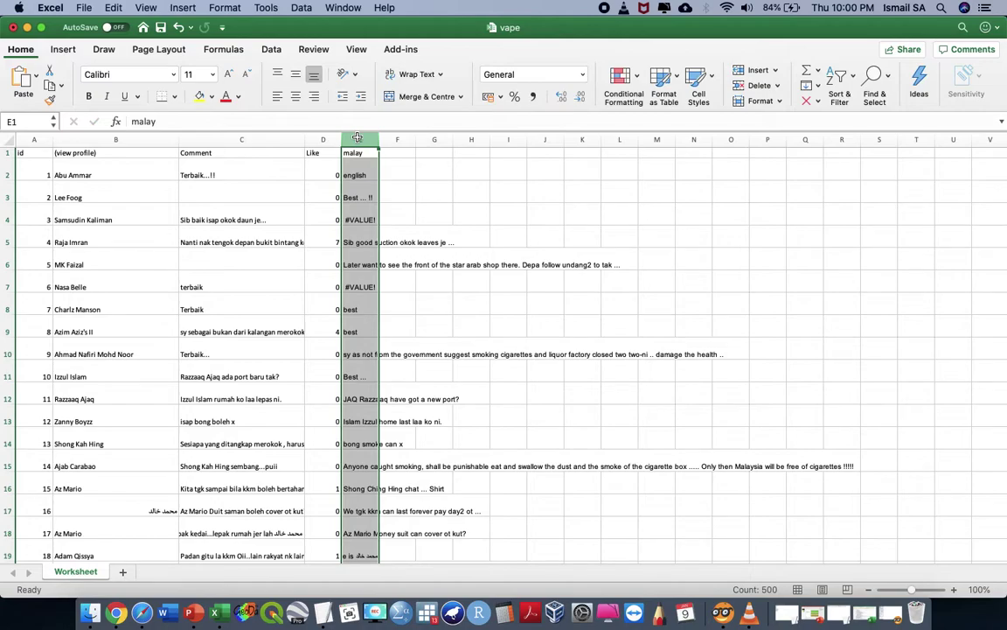
key("ctrl+h")
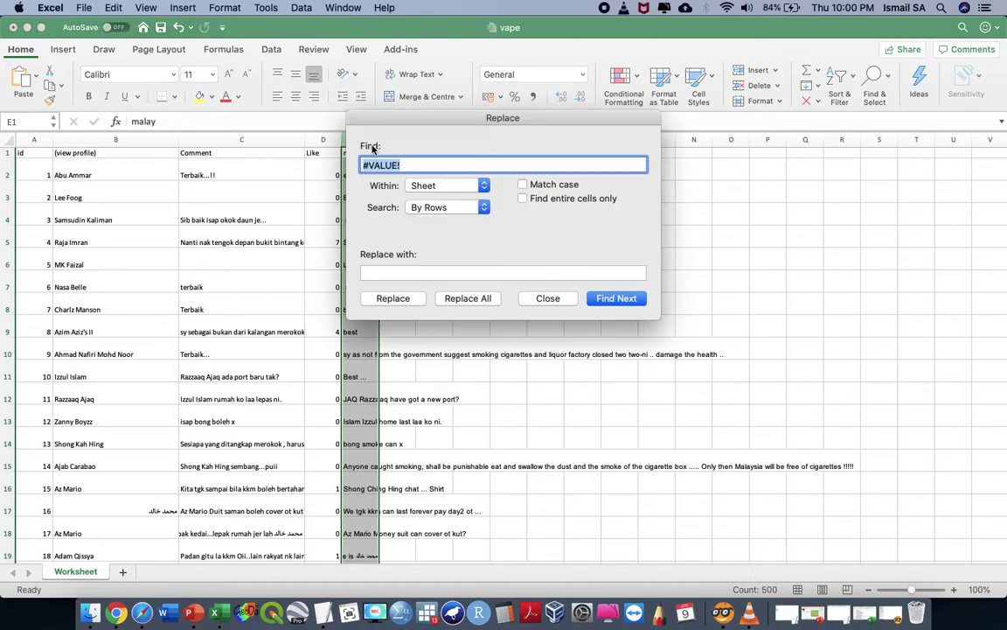
left_click(457, 298)
left_click(643, 242)
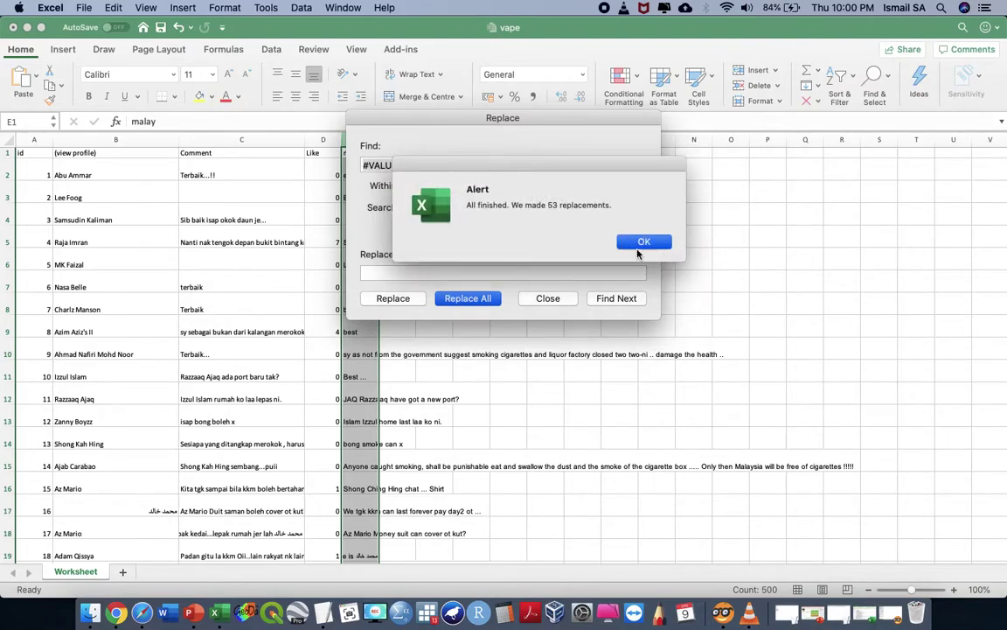
left_click(558, 299)
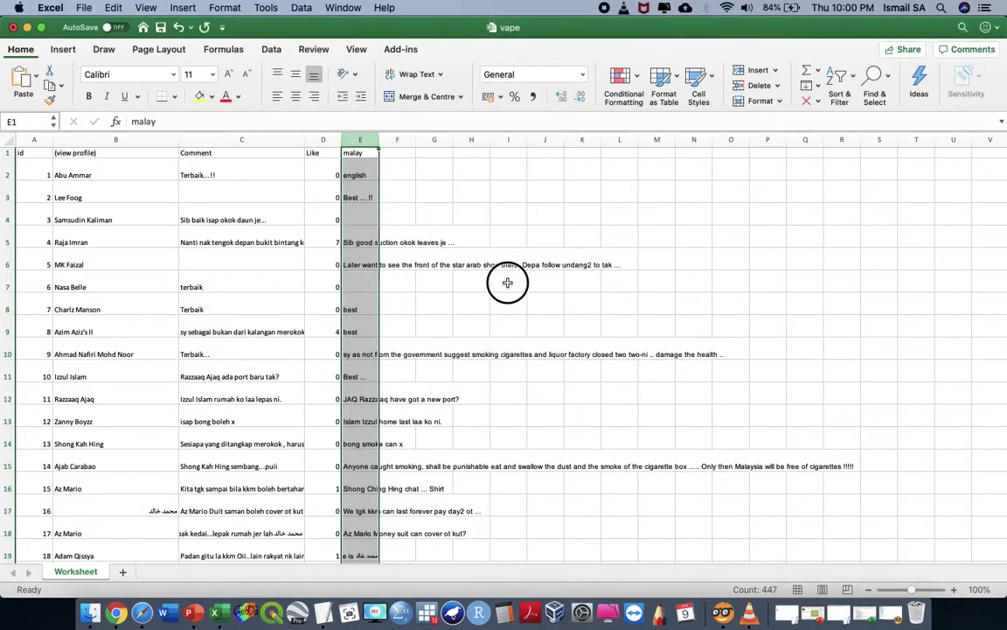
- Add filters to the header row of the comment table
left_click(355, 158)
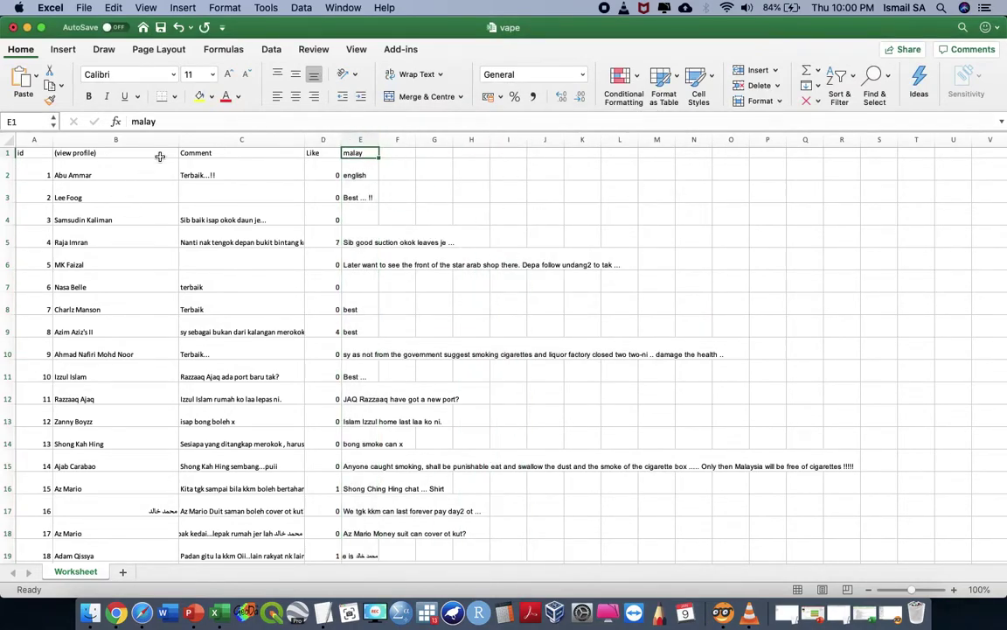
left_click(248, 151)
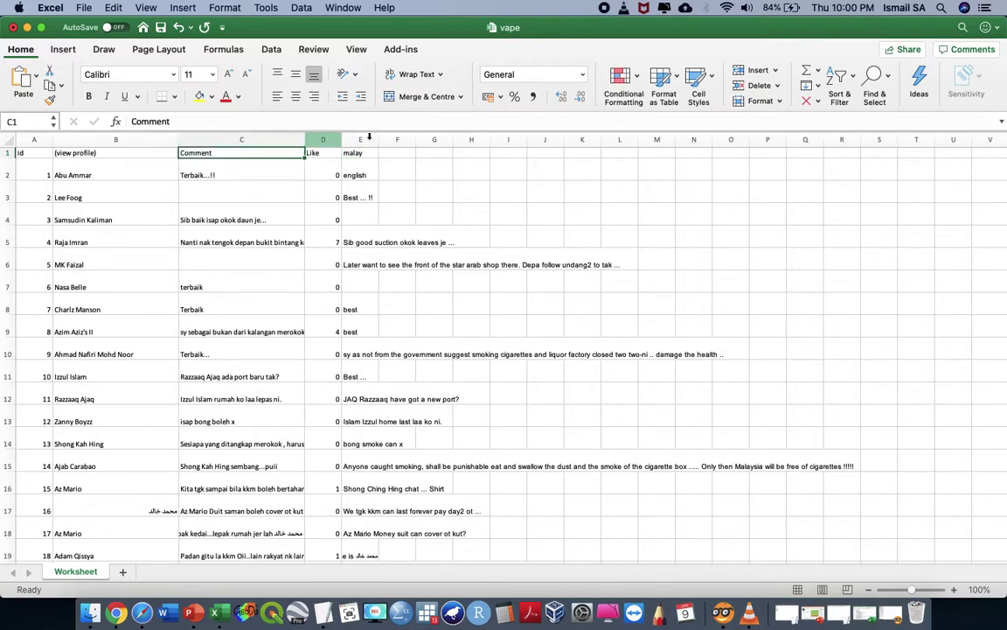
left_click(838, 79)
left_click(848, 157)
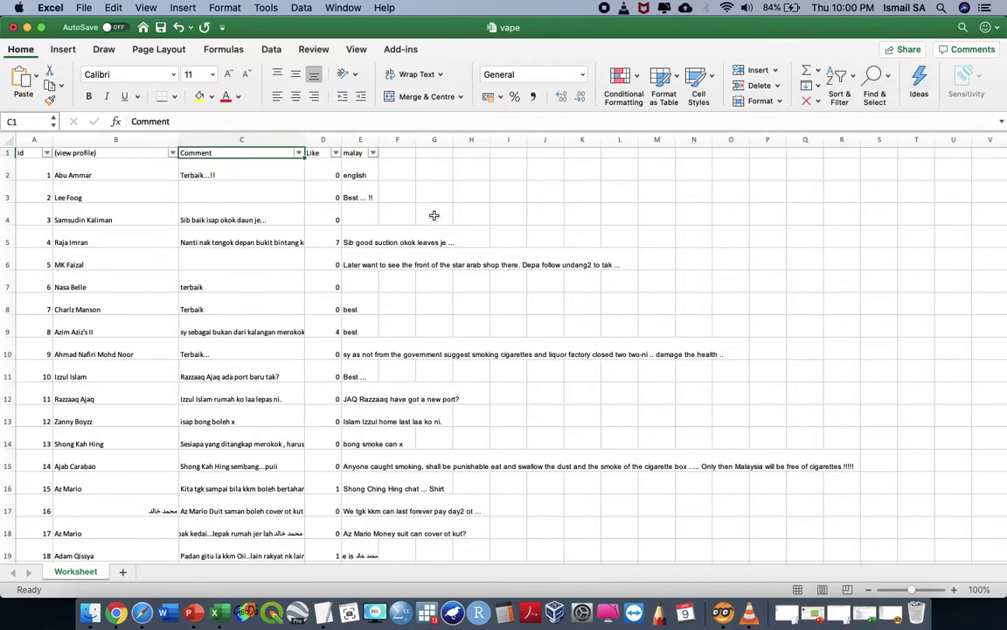
- Filter the Comment column to only the (Blanks) entries and examine the matching rows
left_click(298, 153)
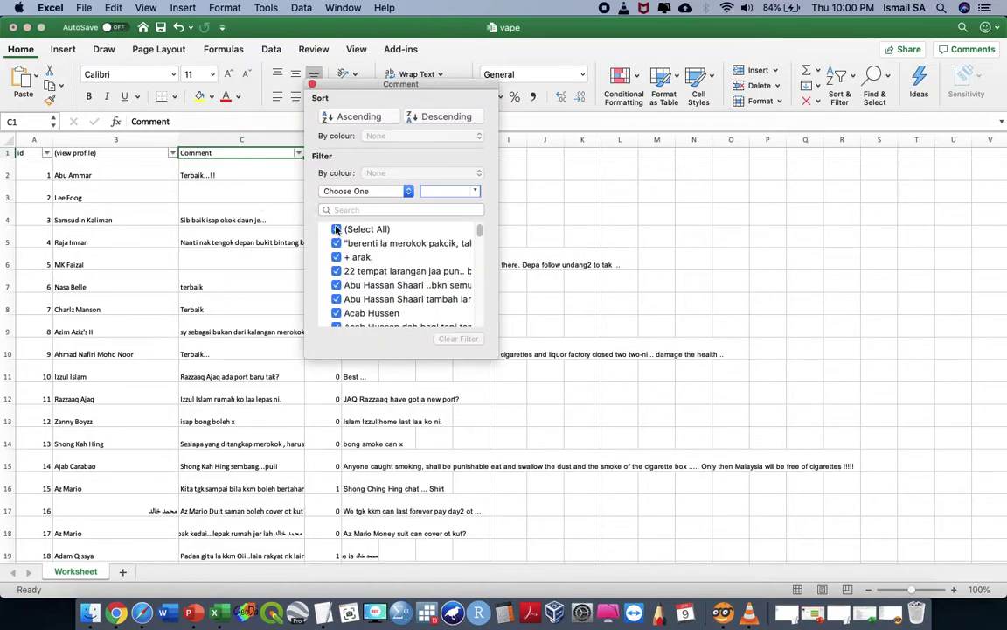
left_click(336, 229)
left_click_drag(479, 232, 474, 330)
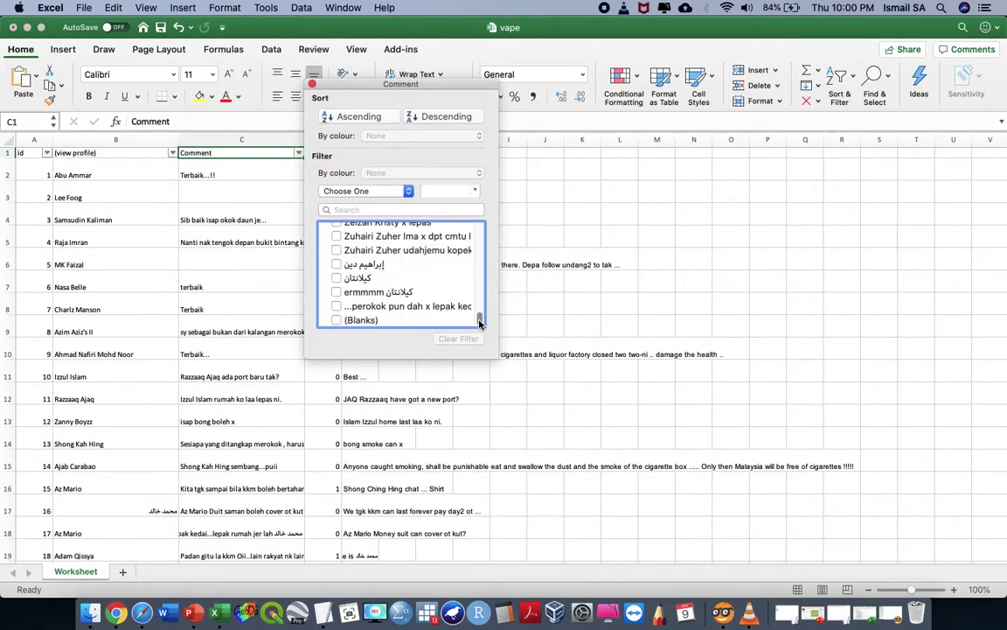
left_click(363, 322)
left_click(613, 272)
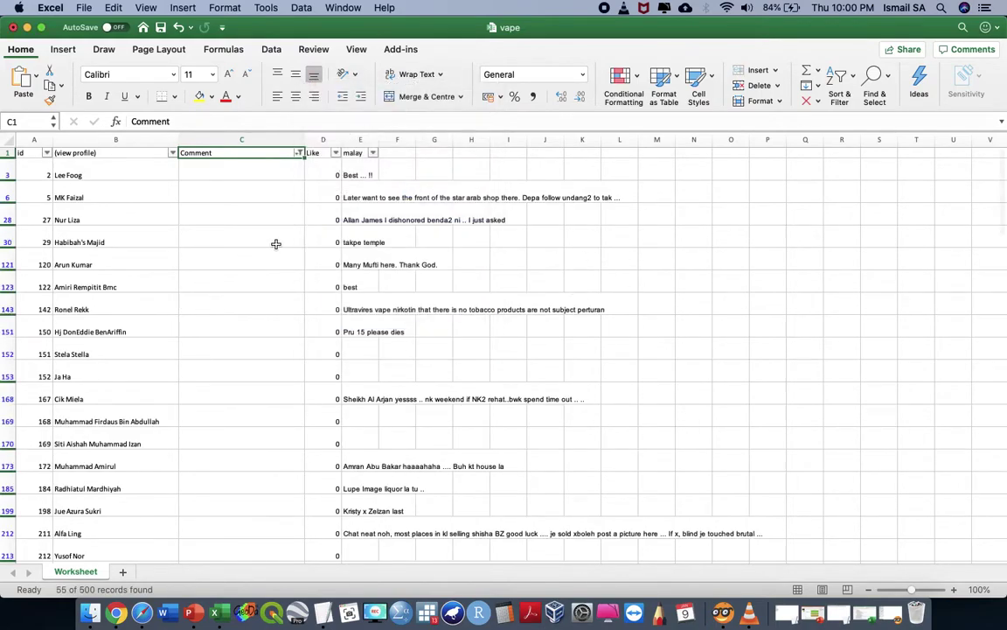
scroll(208, 328, "down", 4)
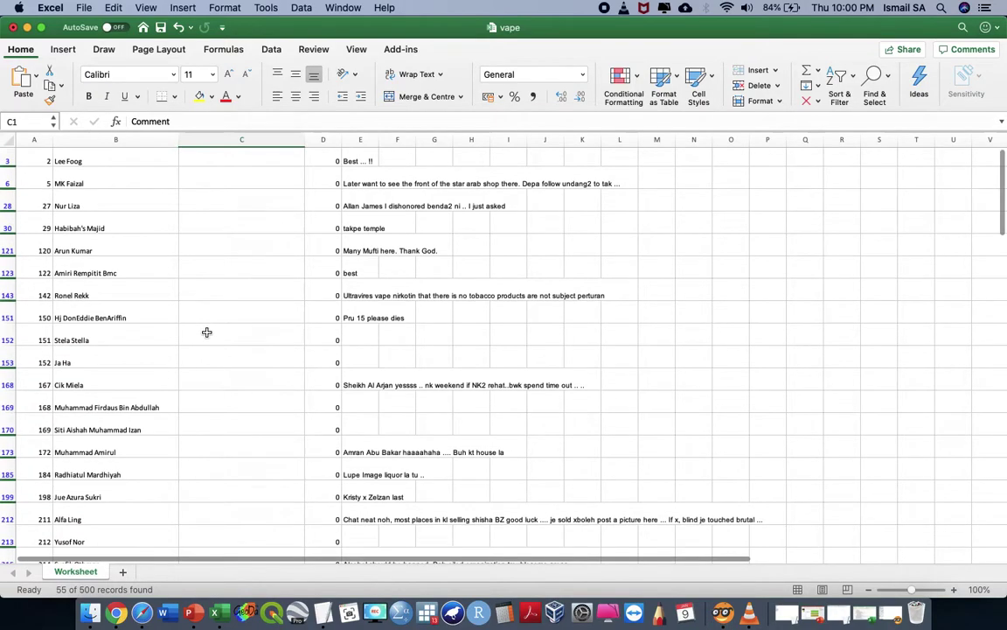
scroll(211, 326, "down", 15)
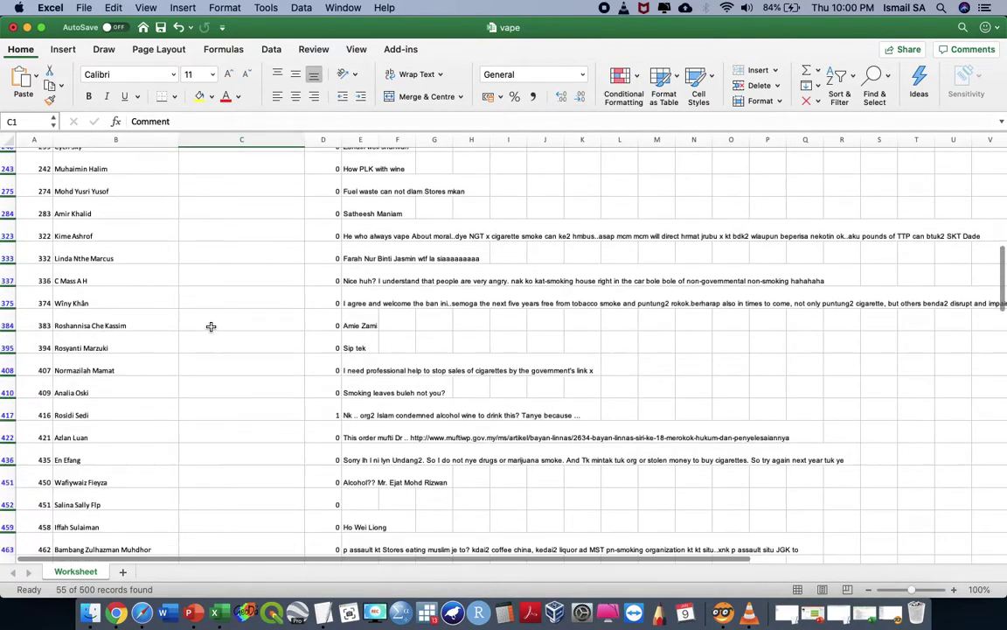
scroll(211, 326, "up", 20)
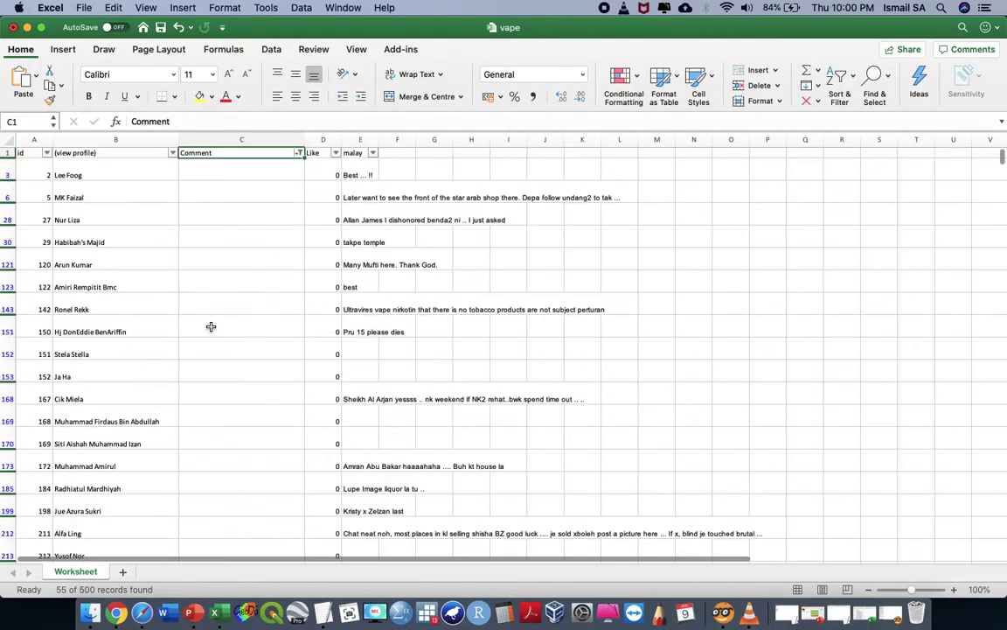
- Reset the Comment column's filter to show all entries and select the first translated comment in E3
left_click(298, 153)
left_click(336, 229)
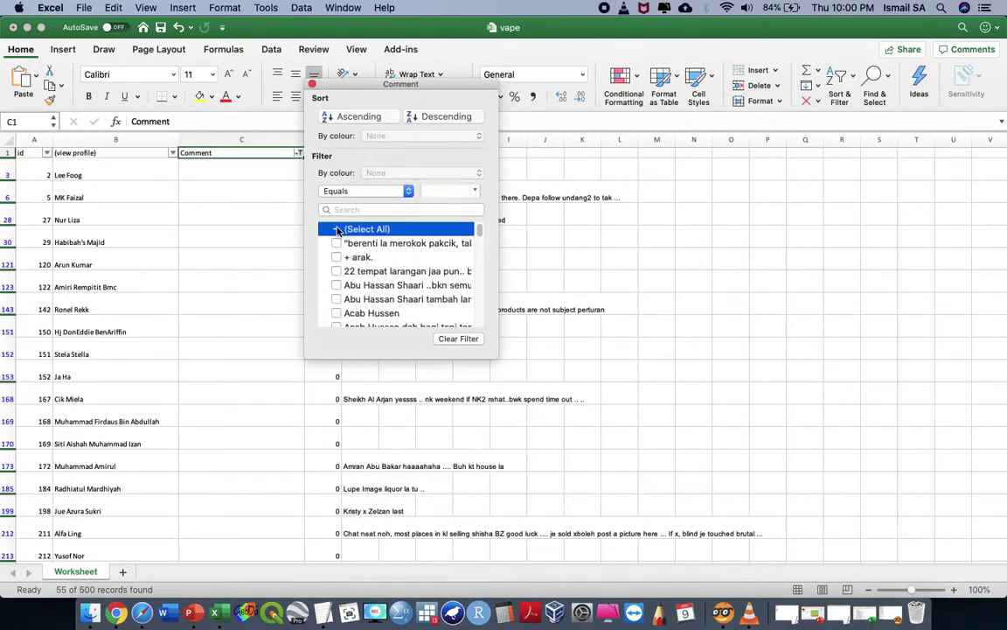
left_click(312, 84)
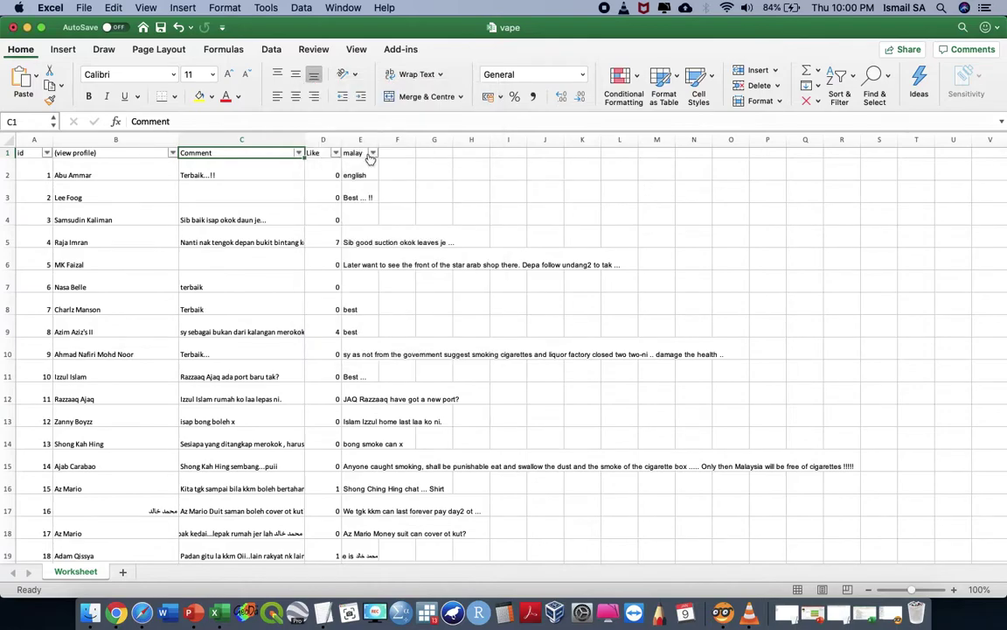
left_click(363, 195)
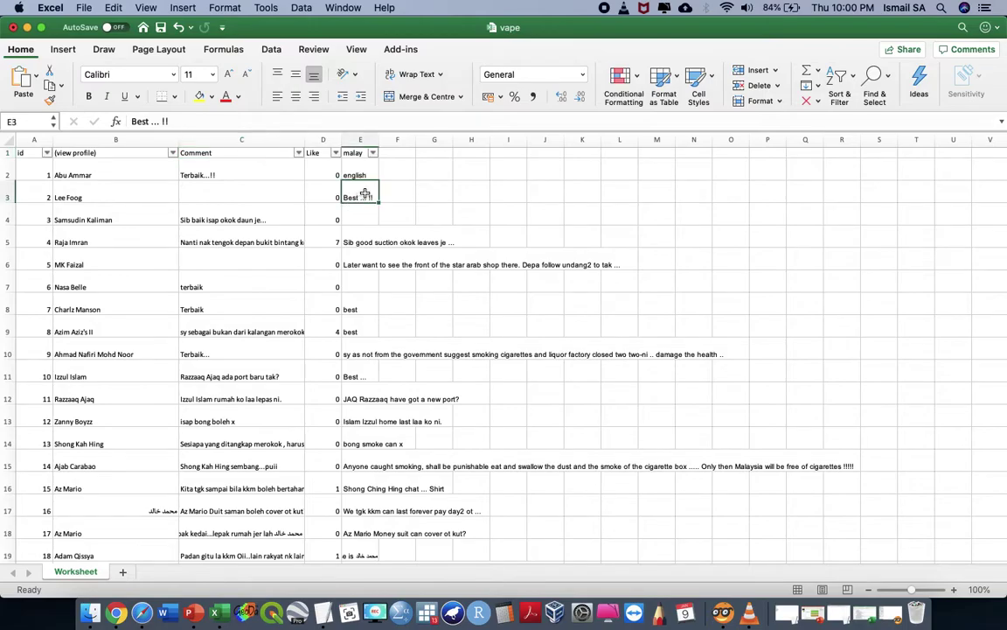
- Switch to the translate sheet in Safari and copy the English translations in B2:B499, leaving out the header
key("ctrl+Up")
left_click(282, 429)
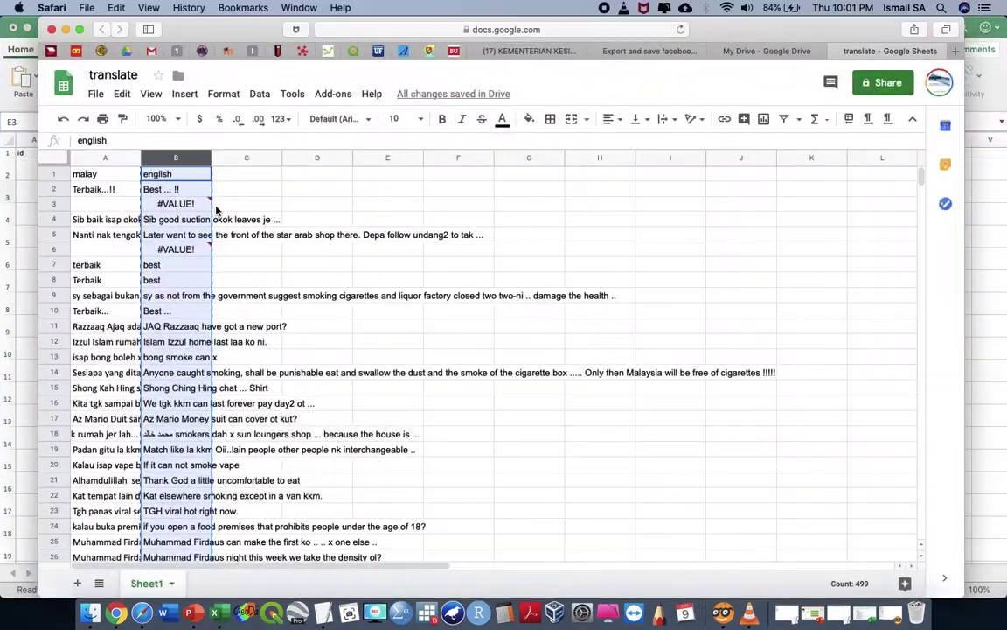
left_click(188, 194)
scroll(246, 354, "down", 20)
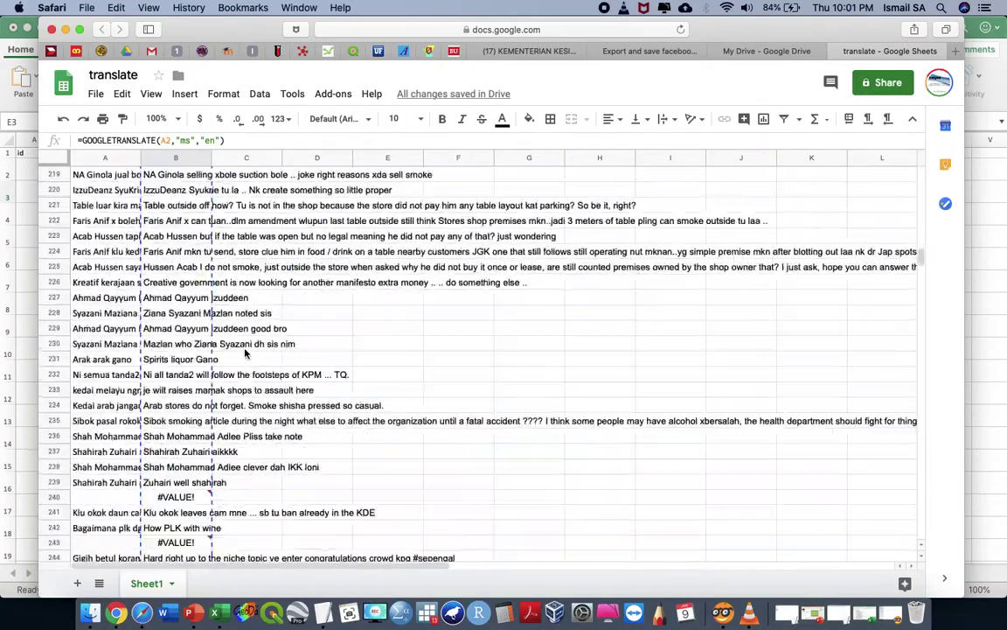
scroll(246, 354, "down", 15)
scroll(246, 353, "up", 20)
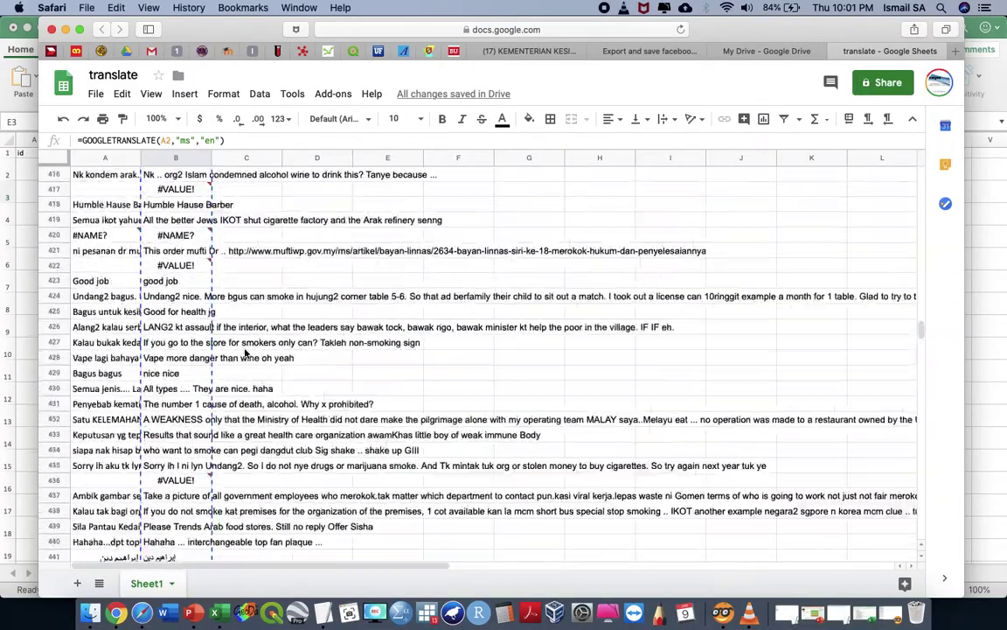
scroll(246, 354, "down", 10)
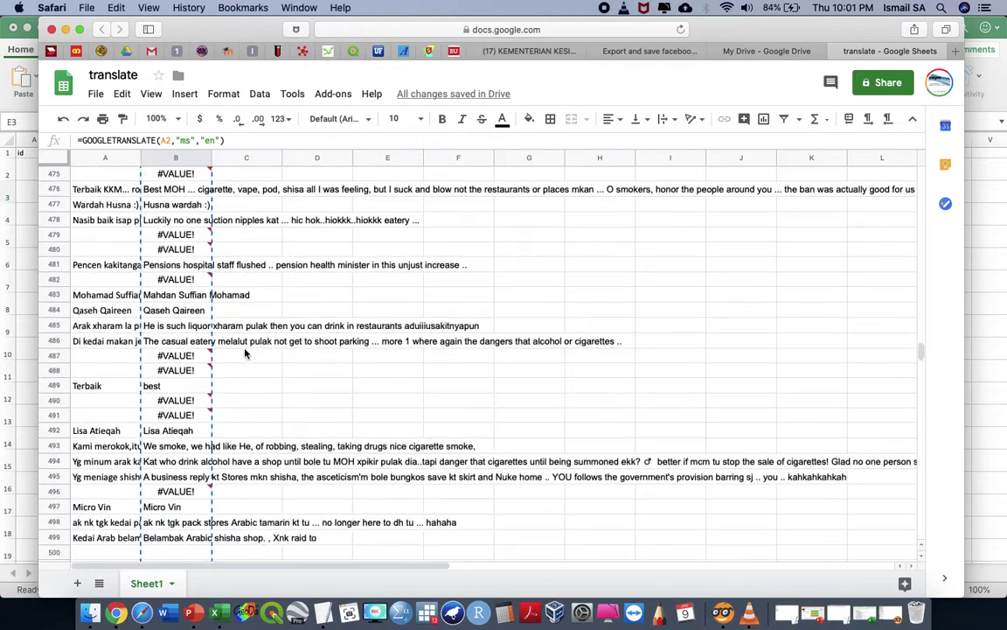
left_click(188, 456, "shift")
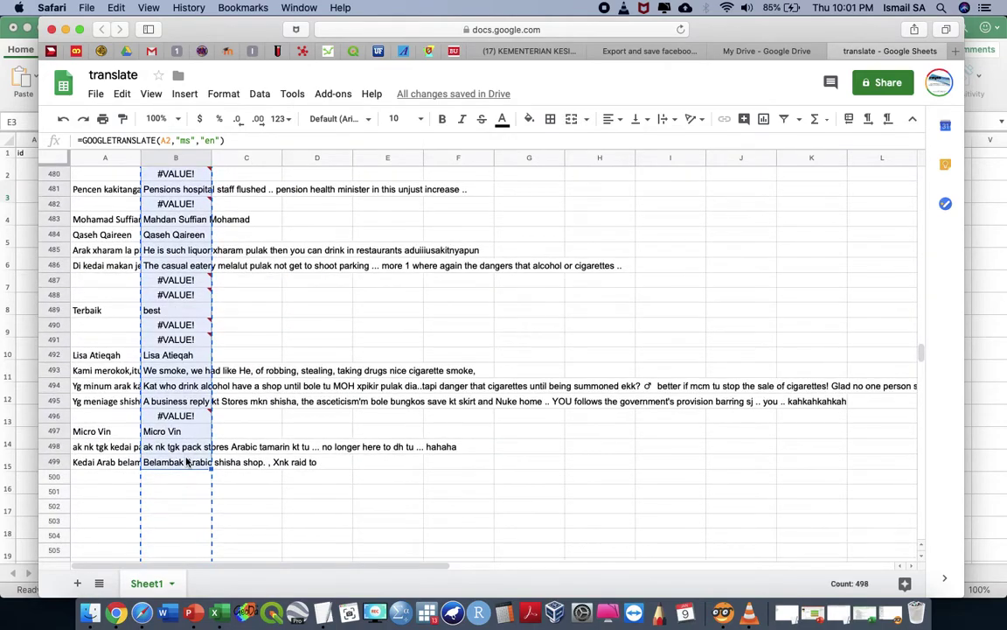
right_click(188, 456)
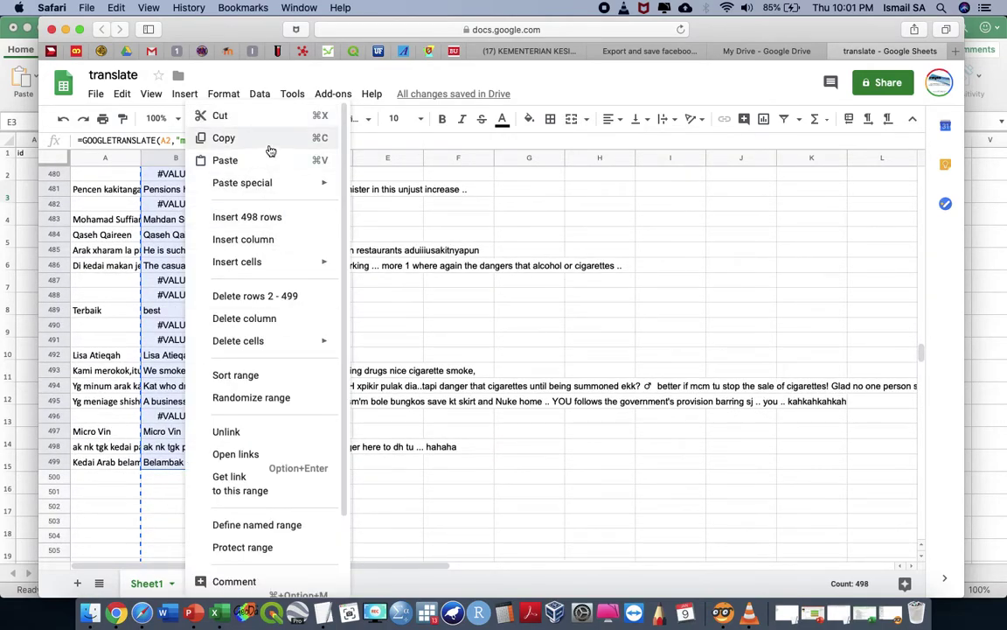
left_click(271, 151)
- Switch back to the vape workbook in Excel and paste the copied translations starting at E2
key("ctrl+Up")
left_click(517, 225)
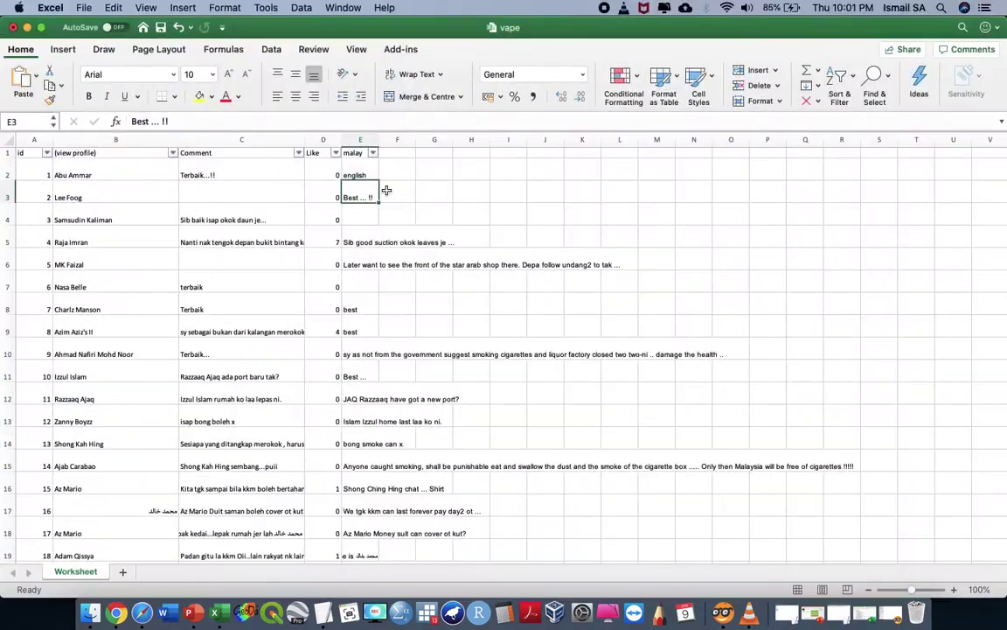
left_click(361, 175)
key("super+v")
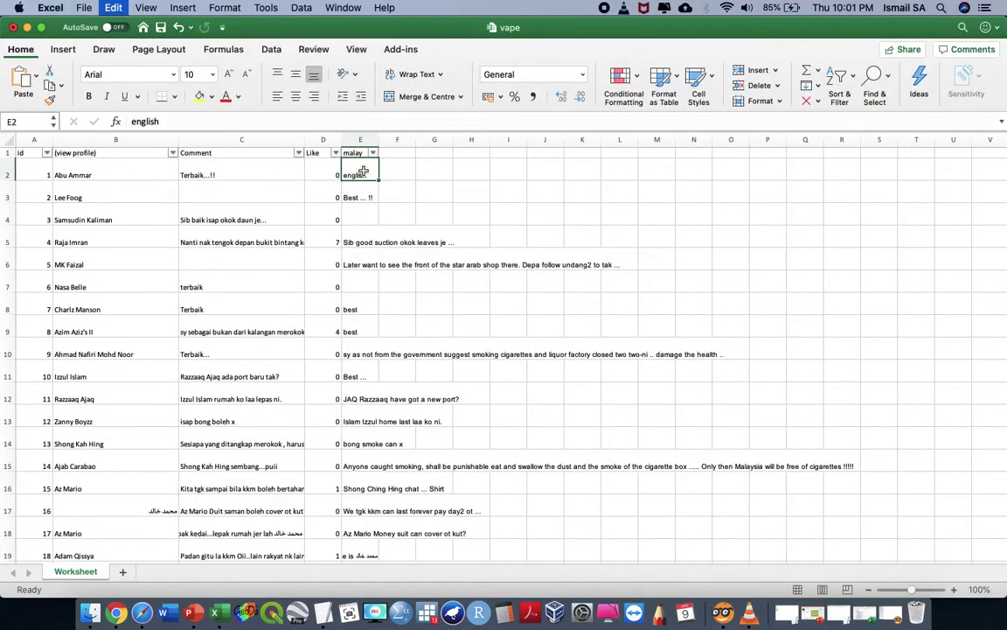
- Replace all #VALUE! entries in column E of the realigned translations with nothing
left_click(364, 138)
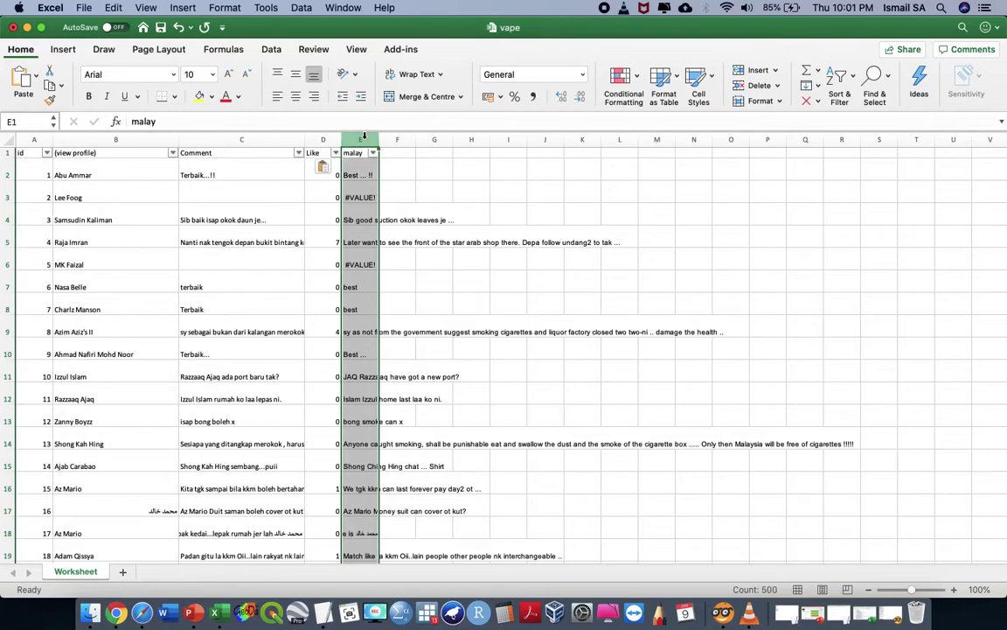
key("ctrl+h")
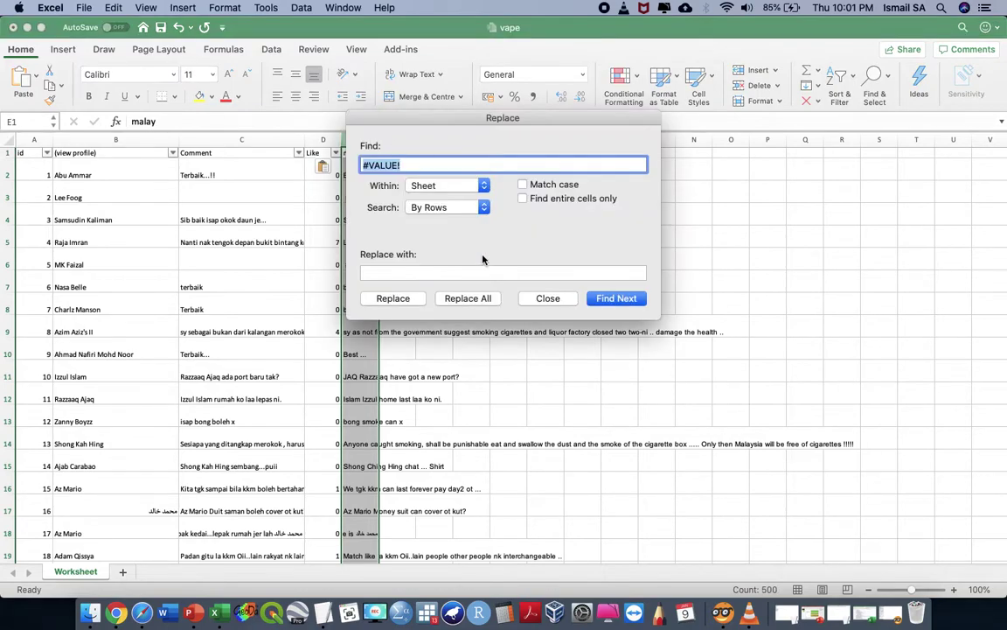
left_click(477, 298)
left_click(620, 246)
left_click(549, 299)
left_click(507, 278)
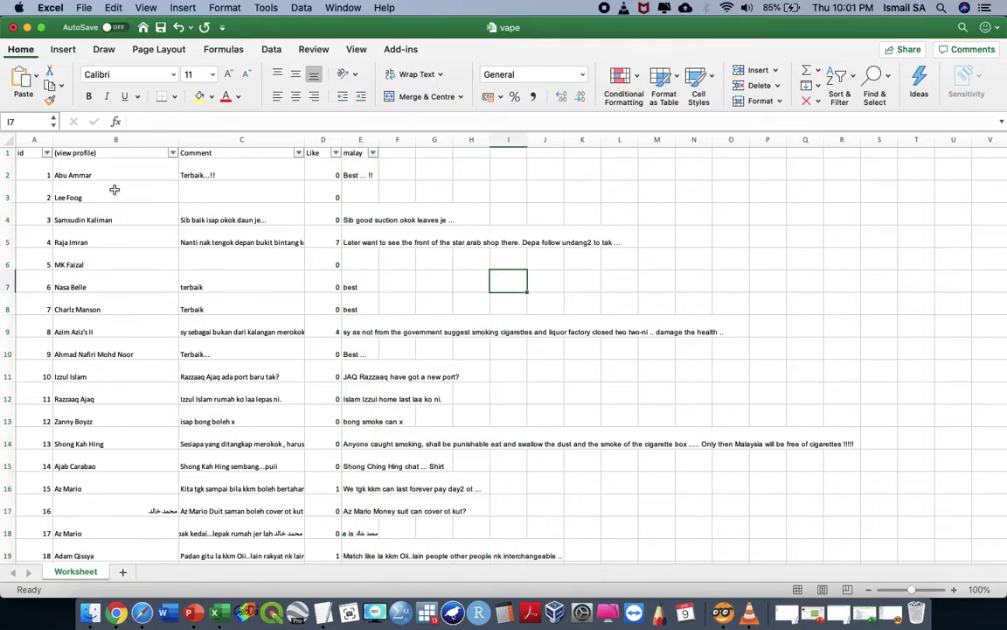
- Filter the Comment column to show only the (Blanks) entries
left_click(298, 154)
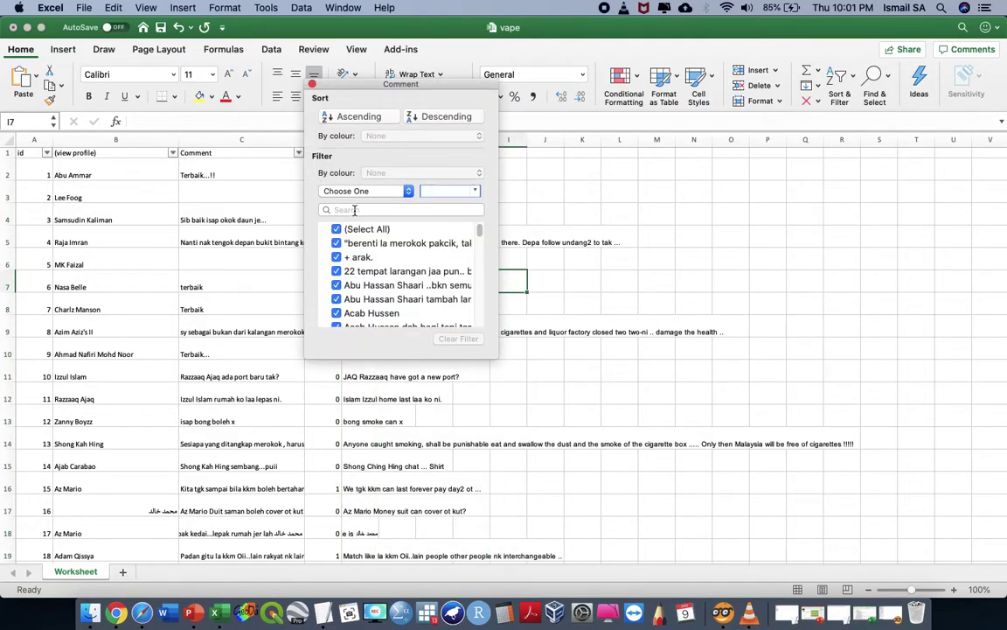
left_click(336, 230)
left_click_drag(480, 235, 479, 324)
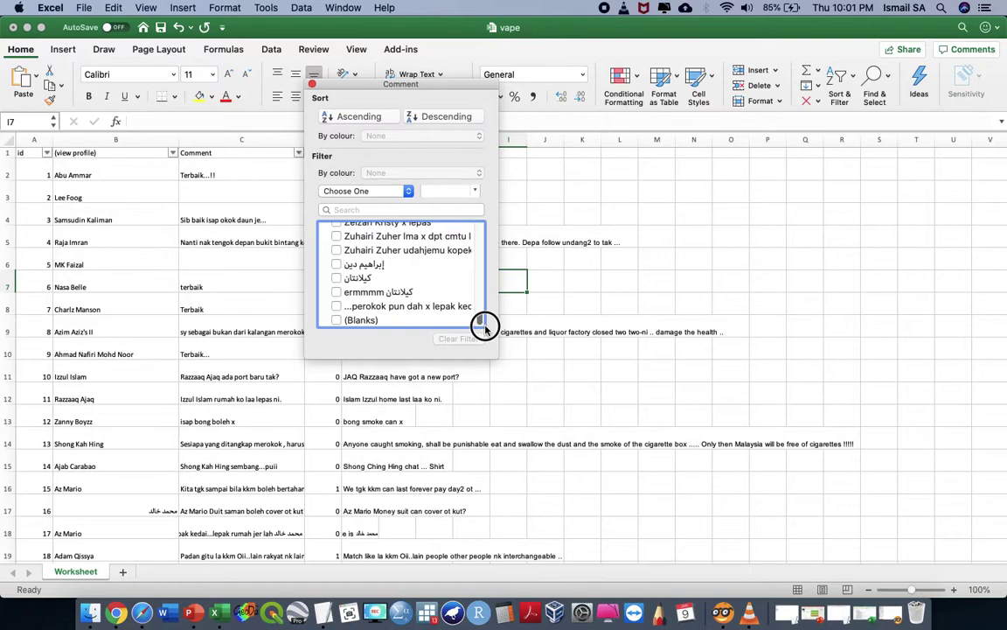
left_click(338, 321)
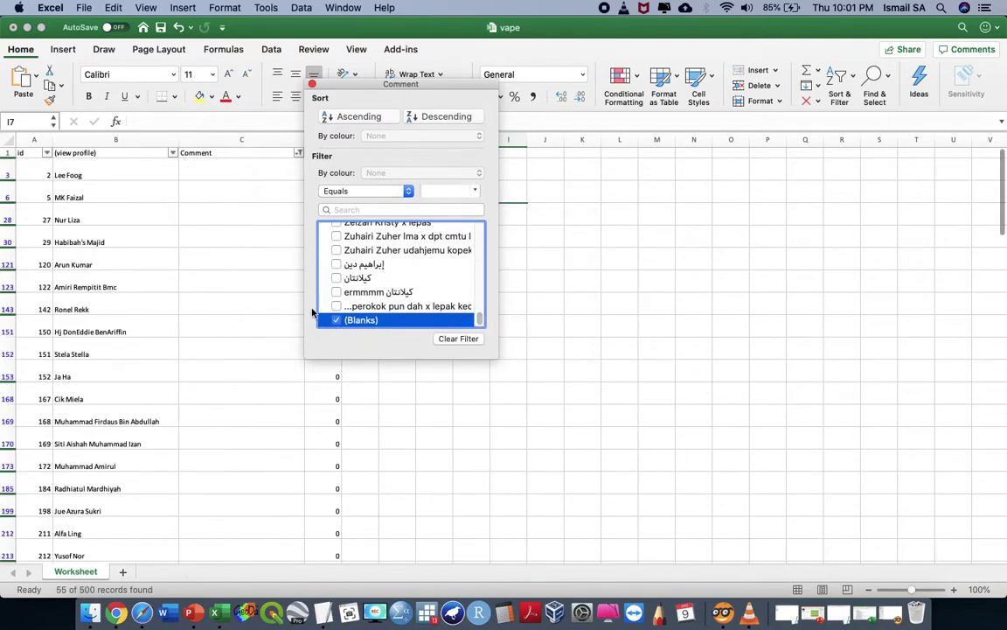
left_click(299, 395)
- Delete the filtered blank-comment rows from 3 to 496 plus row 501, leaving out row 500
left_click_drag(4, 175, 185, 308)
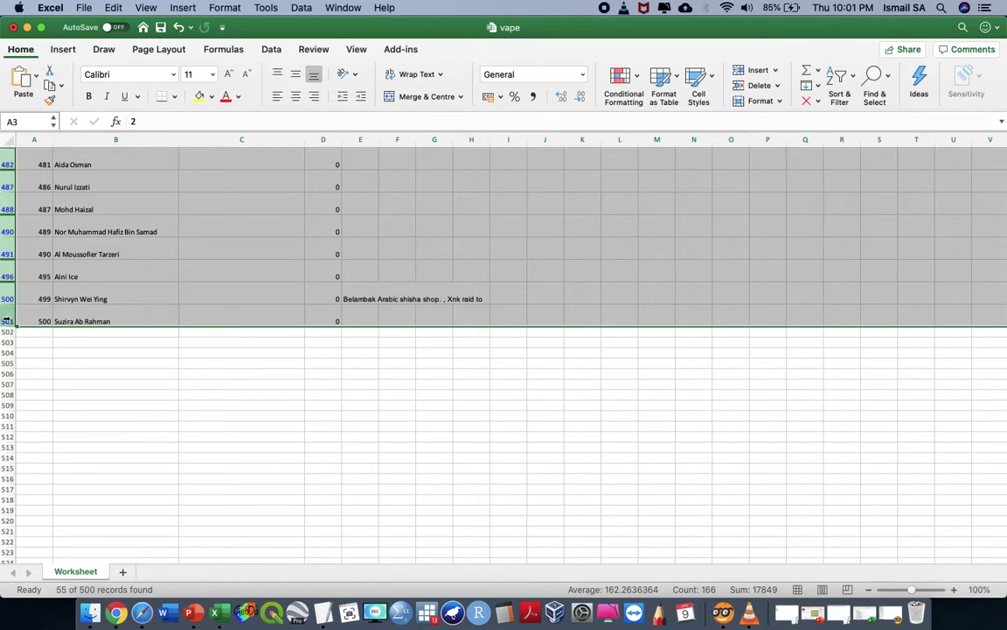
key("shift+Up")
key("shift+Up")
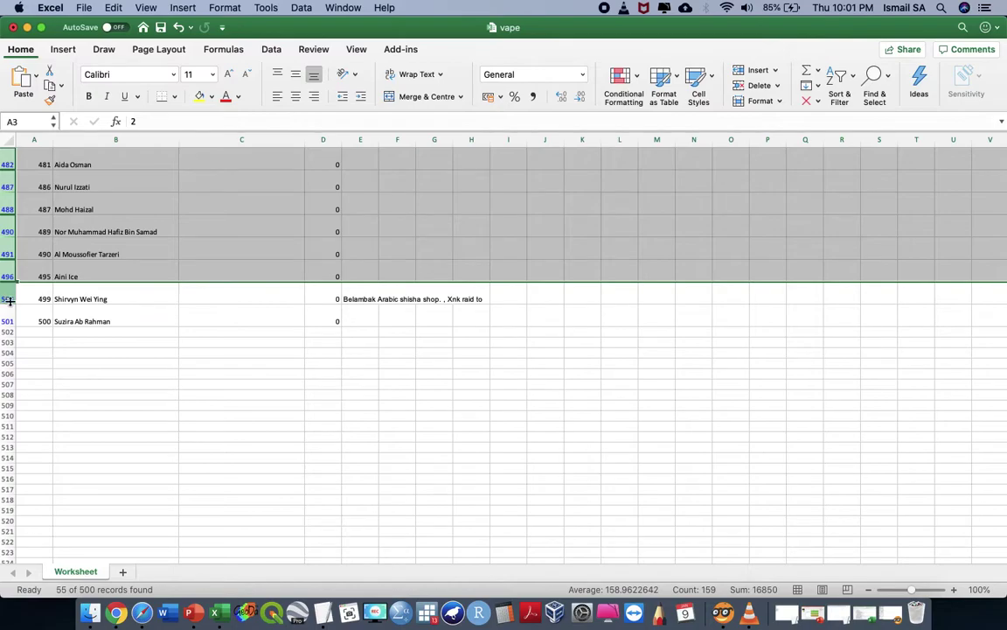
left_click(5, 320, "super")
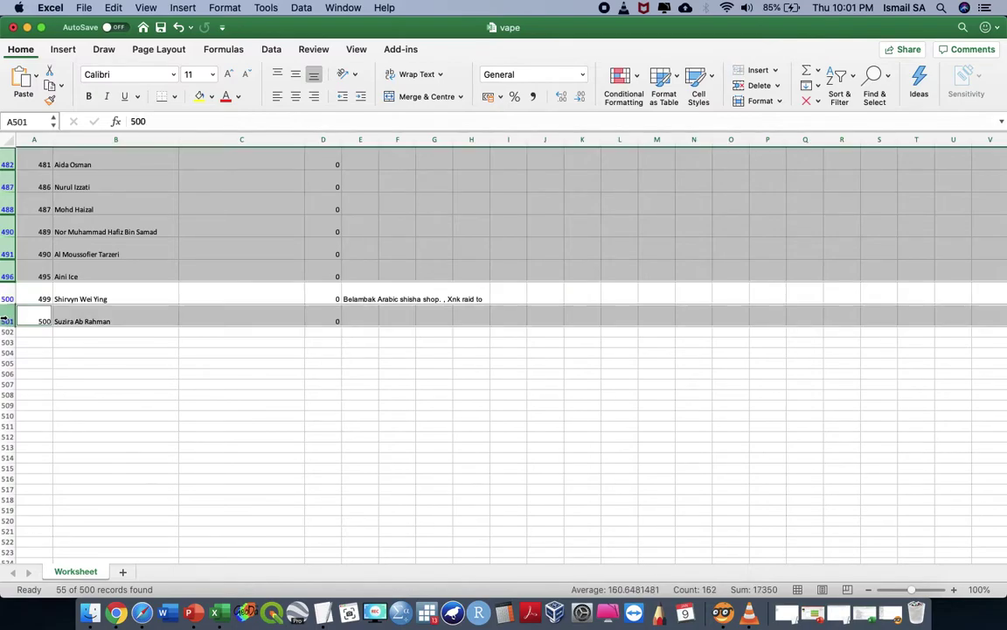
right_click(7, 320)
left_click(56, 398)
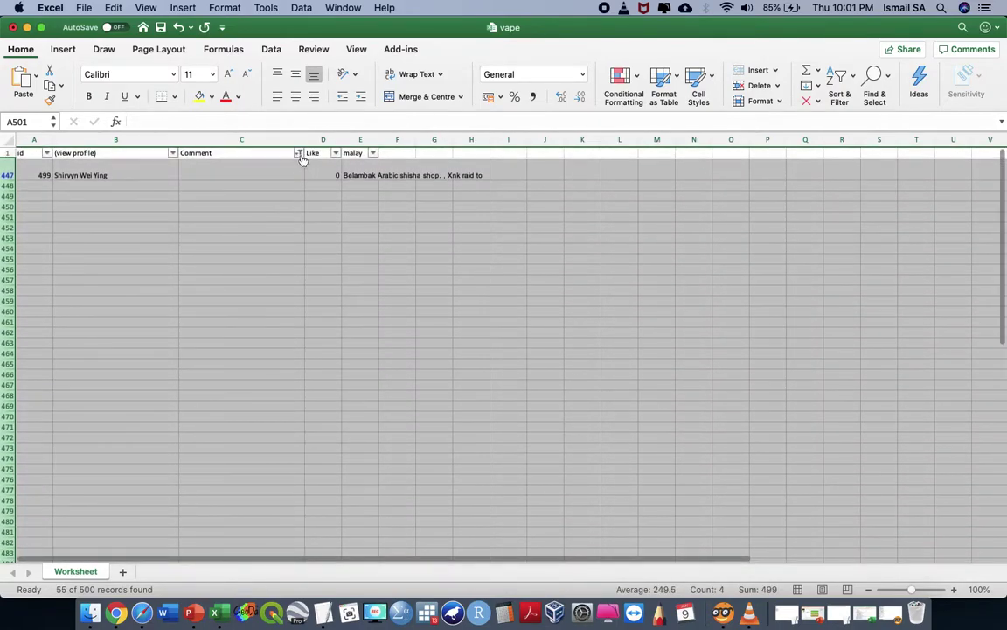
- Reset the Comment filter to select all entries so every remaining row is shown
left_click(298, 153)
left_click(338, 229)
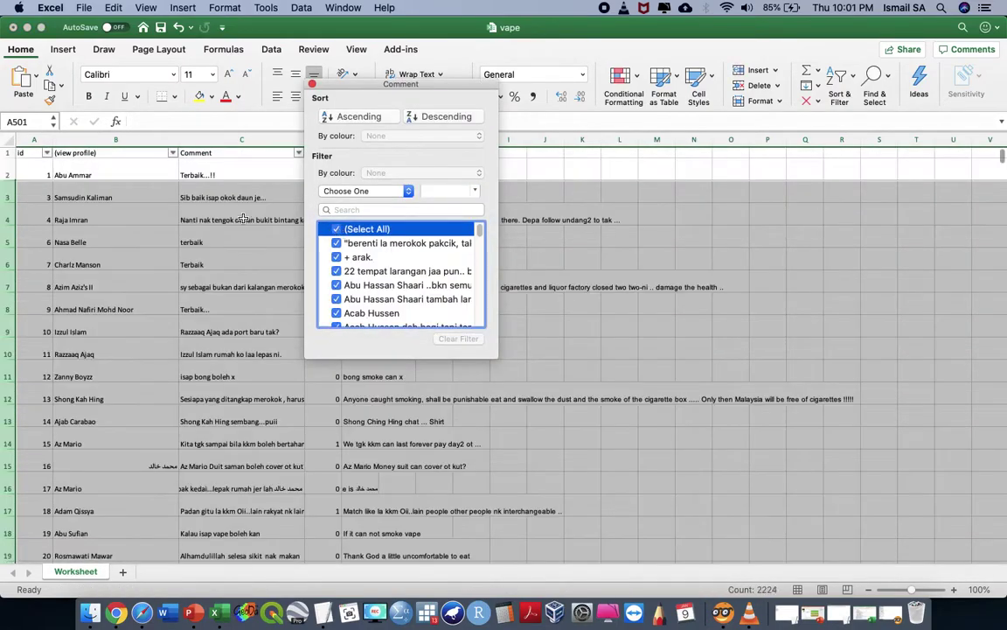
left_click(93, 175)
- Renumber the id column consecutively from 1 in A2 down to the last data row, 447
left_click_drag(39, 173, 38, 196)
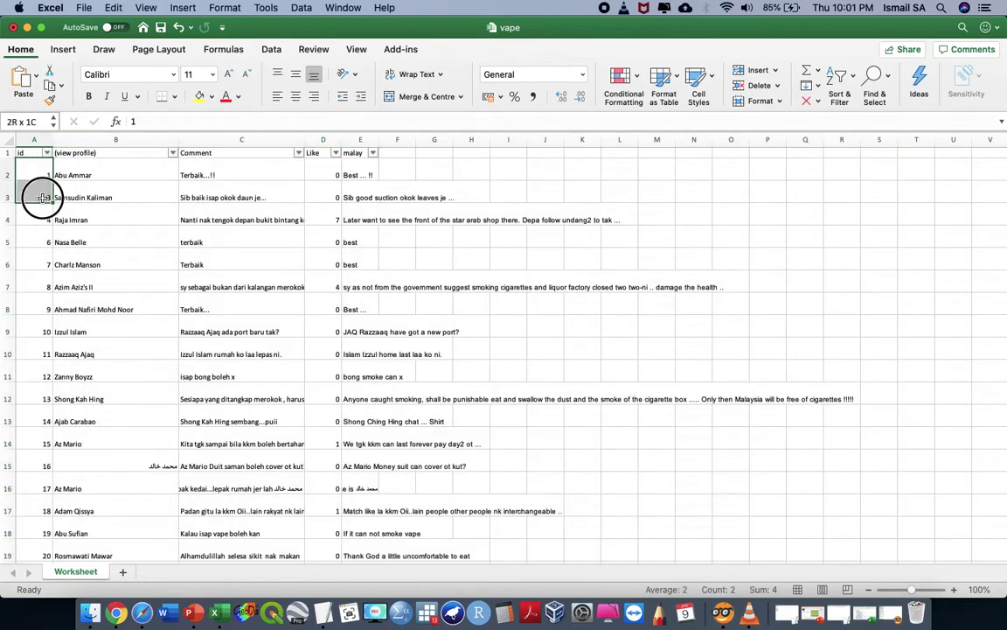
left_click(43, 198)
left_click_drag(39, 175, 48, 507)
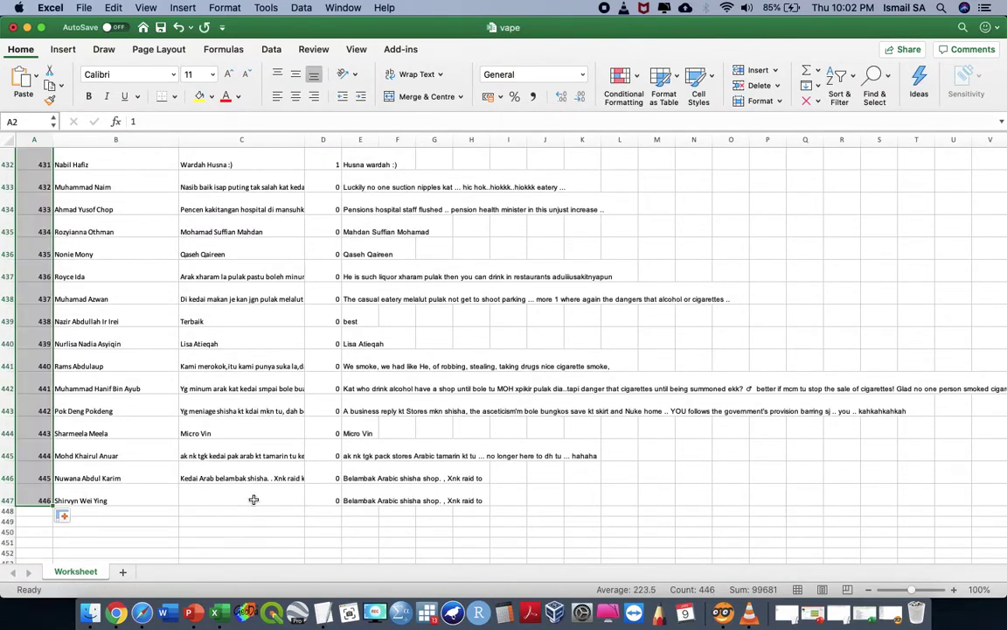
- Delete the leftover row 447 without a comment and save the workbook
left_click(7, 500)
right_click(7, 501)
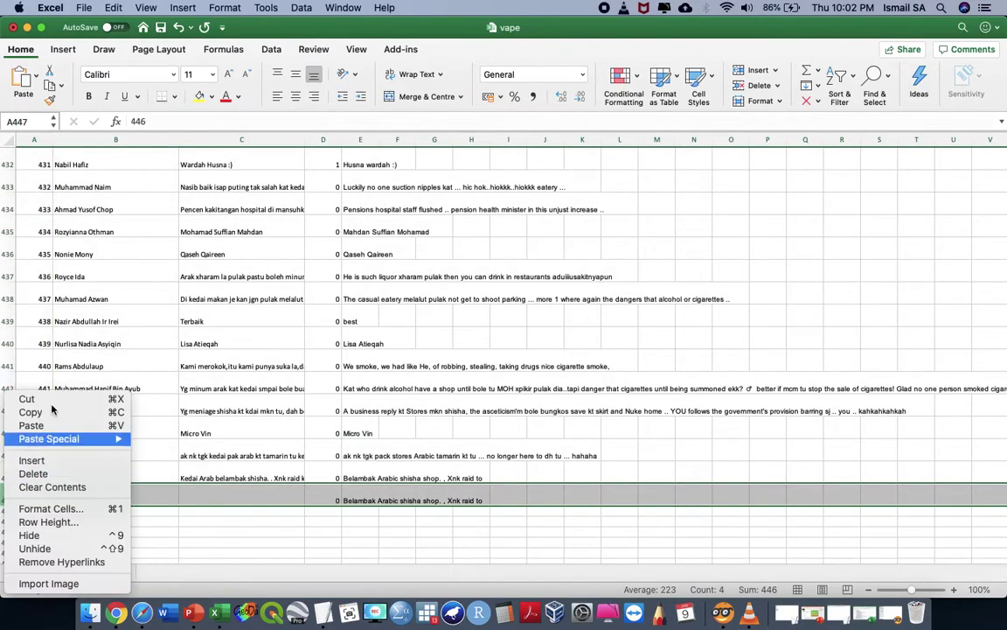
left_click(35, 473)
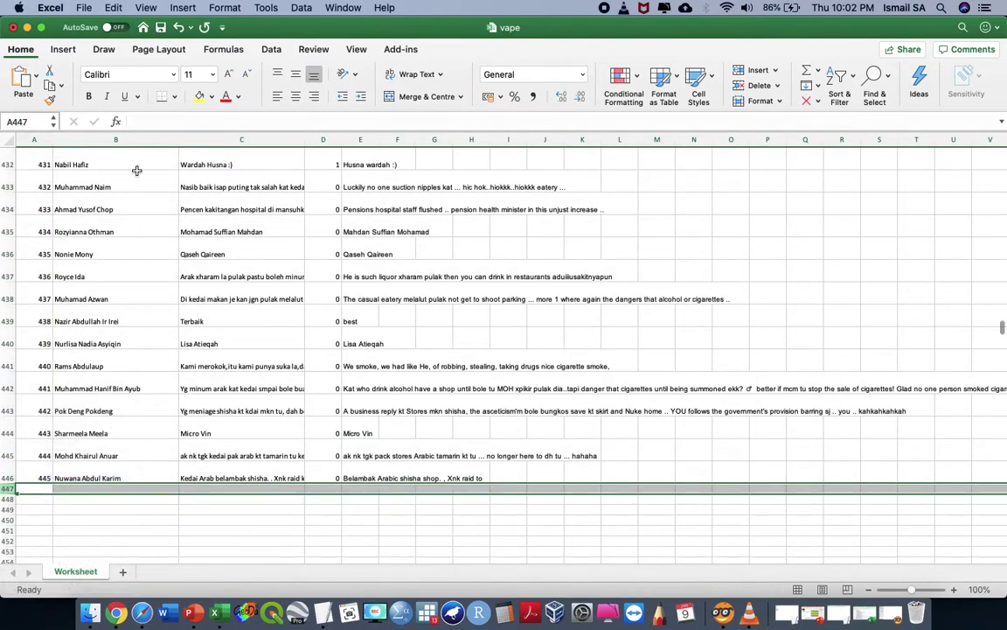
left_click(143, 27)
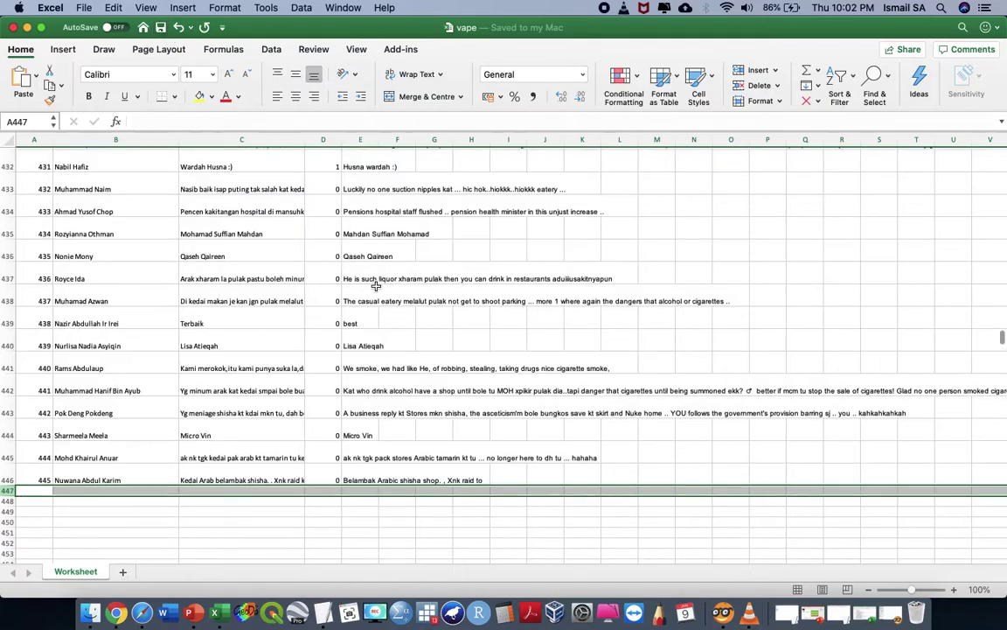
scroll(376, 285, "up", 20)
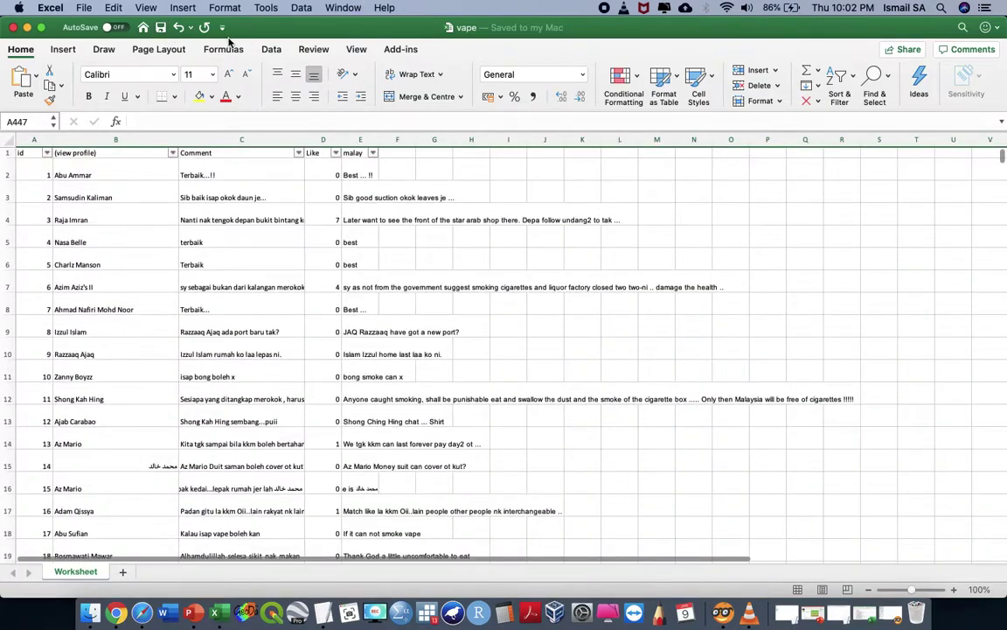
left_click(145, 27)
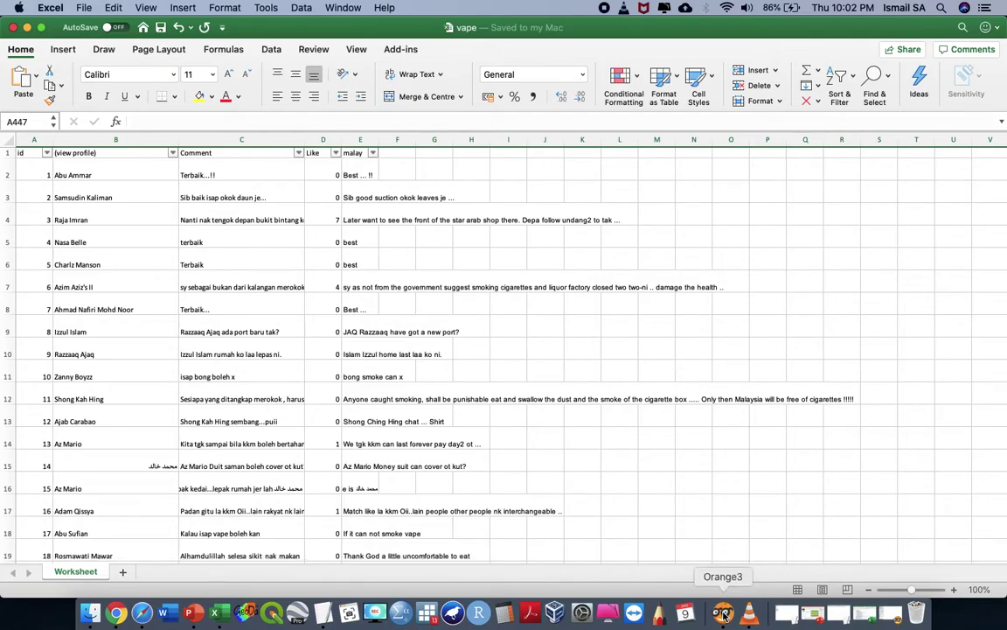
- Save a copy of the workbook to the Desktop as vape in CSV UTF-8 (Comma-delimited) format
left_click(85, 7)
left_click(110, 114)
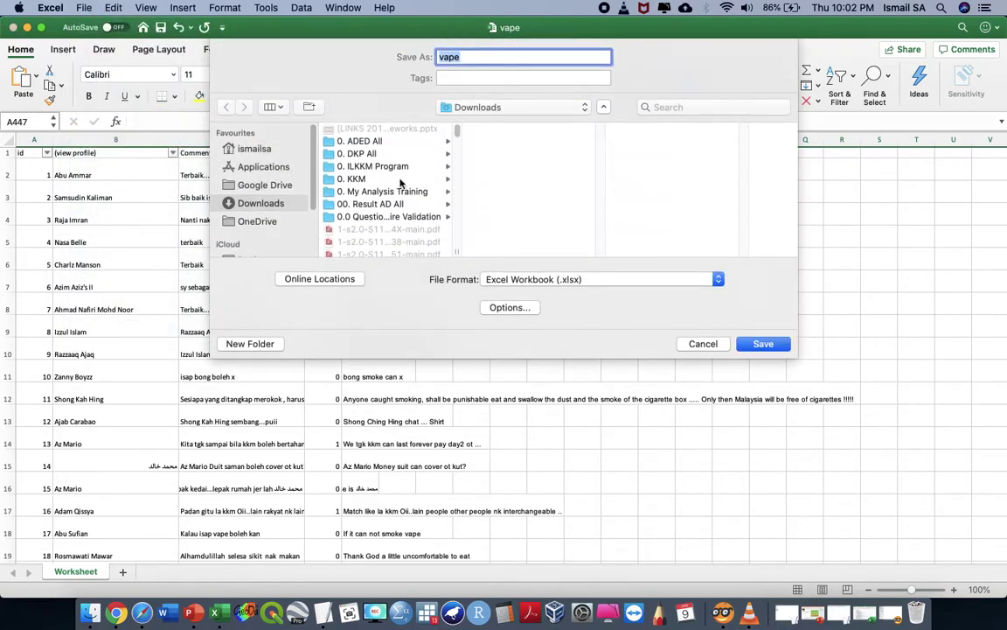
scroll(275, 202, "down", 3)
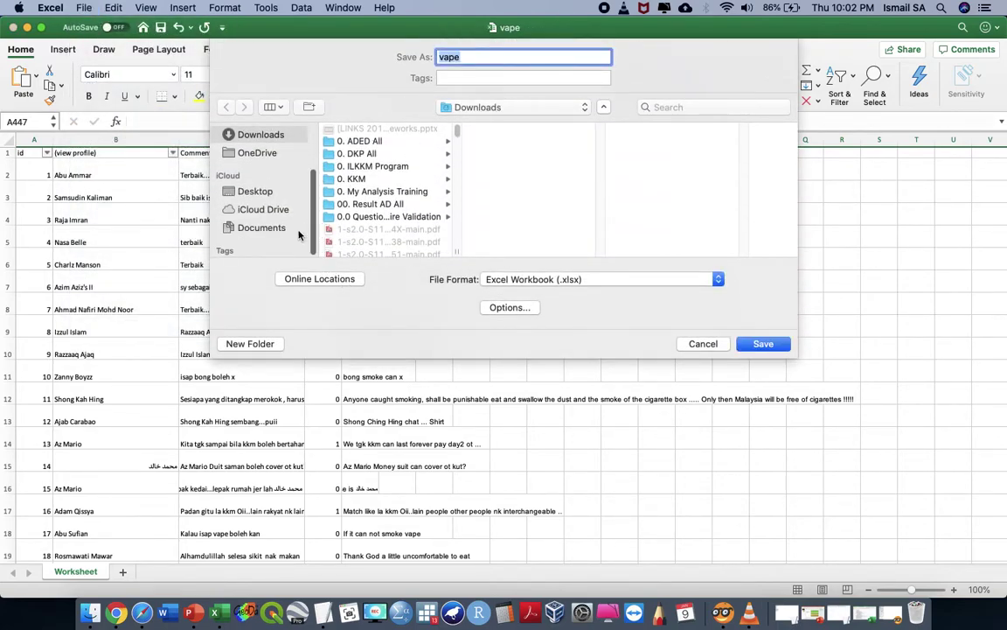
left_click(266, 191)
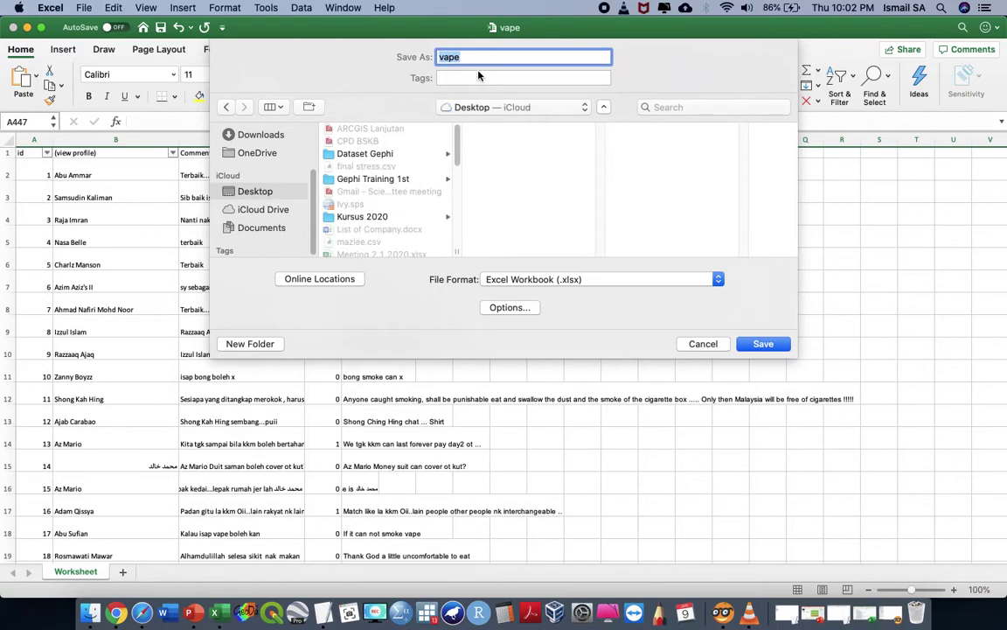
left_click(550, 279)
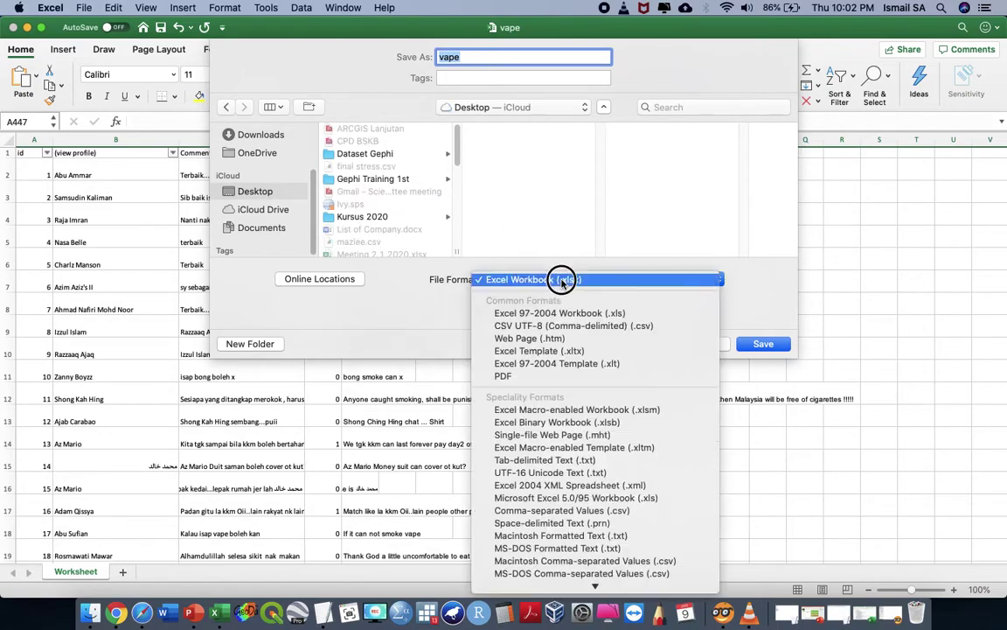
left_click(618, 327)
left_click(778, 344)
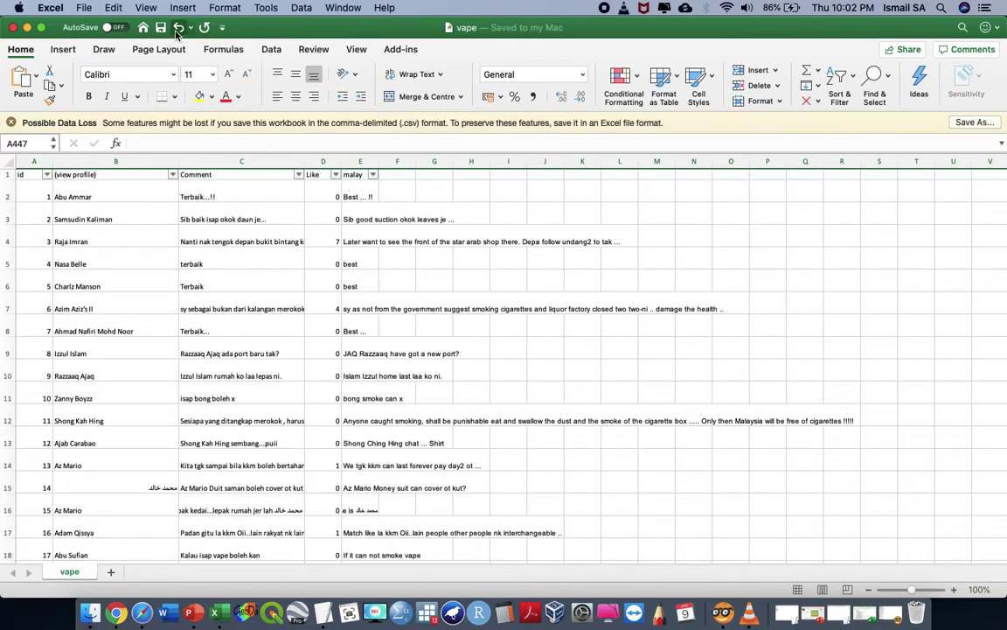
- Close the vape workbook, the browser window and the Downloads folder window to clear the desktop
left_click(14, 27)
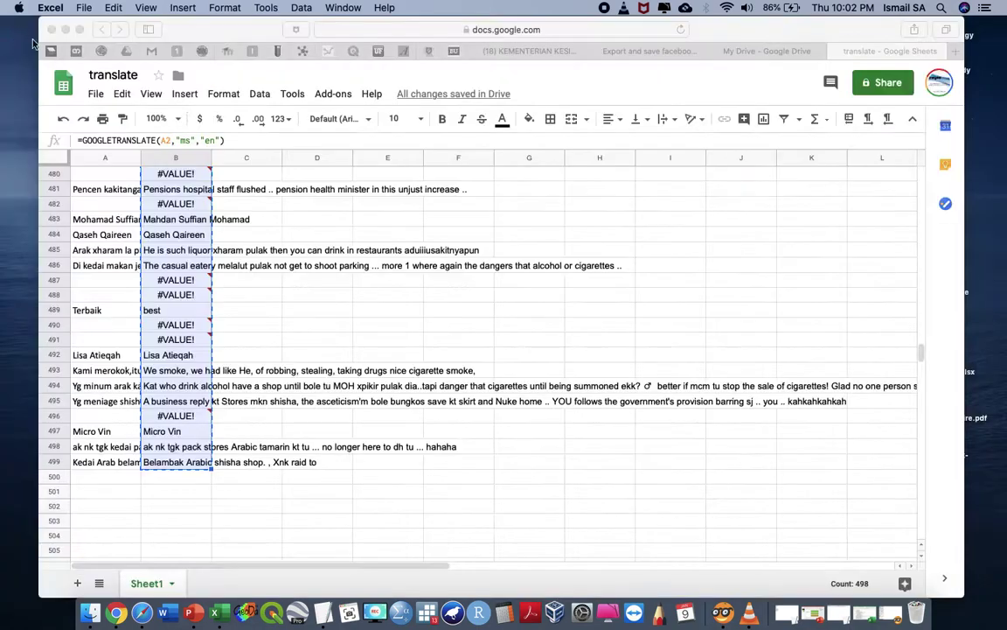
left_click(51, 29)
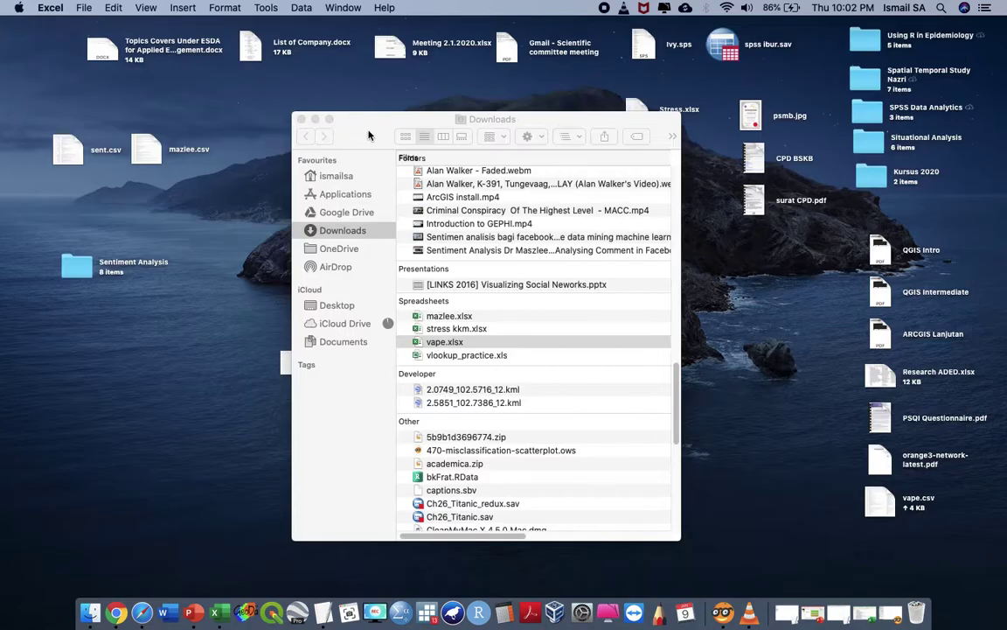
left_click(301, 119)
- Move vape.csv to an open spot on the desktop and group the stress CSV files and stopword file below the Sentiment Analysis folder
left_click_drag(892, 510, 548, 514)
left_click(351, 404)
left_click_drag(266, 308, 525, 418)
left_click_drag(461, 353, 218, 315)
left_click(273, 306)
left_click_drag(204, 368, 136, 346)
left_click_drag(535, 507, 523, 451)
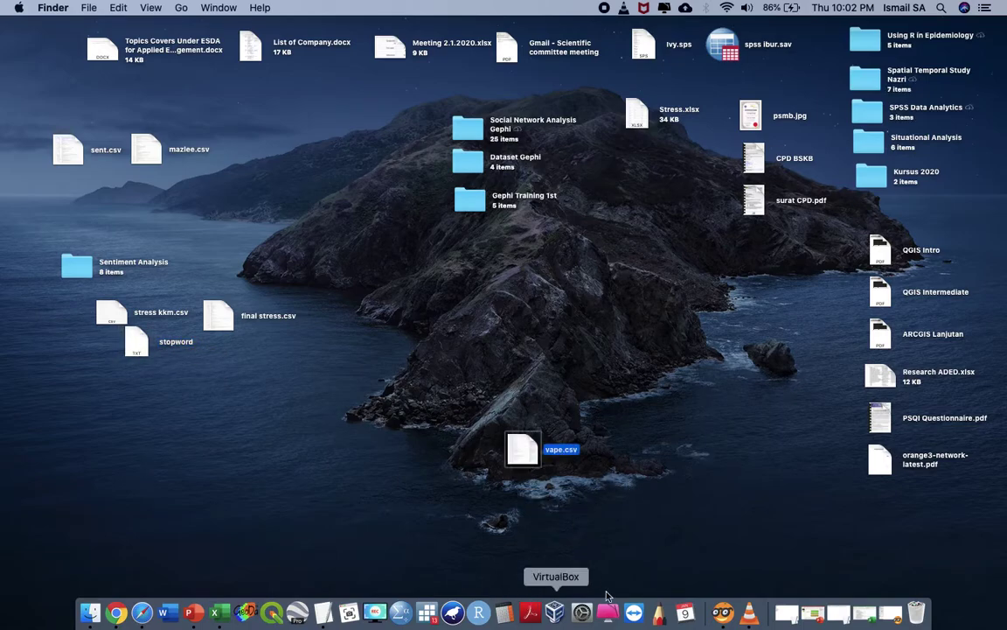
- Switch to Orange, add a Corpus widget to the empty canvas and load vape.csv from the Desktop into it
left_click(723, 611)
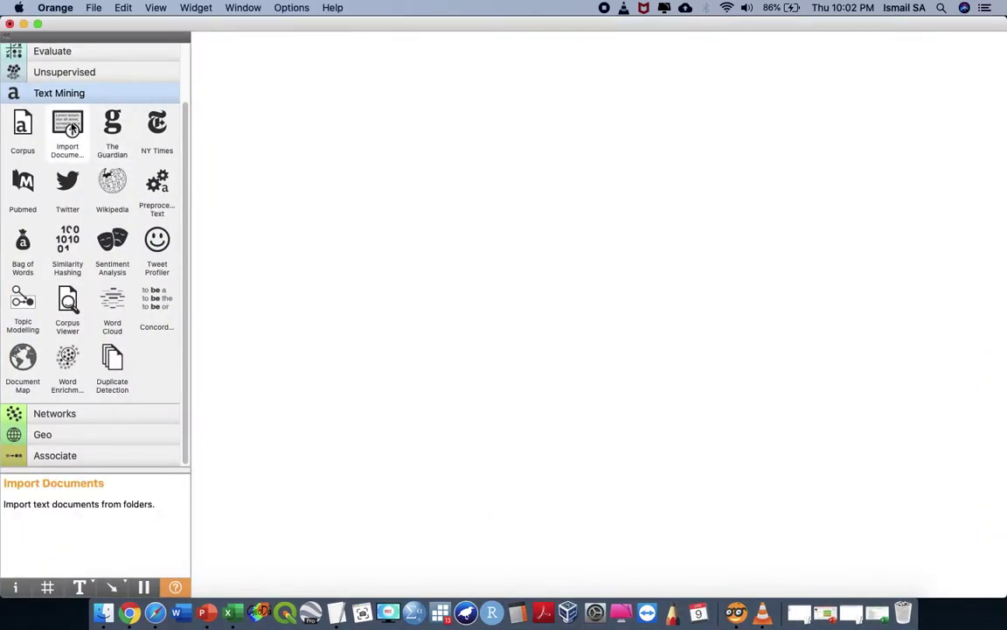
left_click_drag(22, 127, 297, 140)
double_click(310, 137)
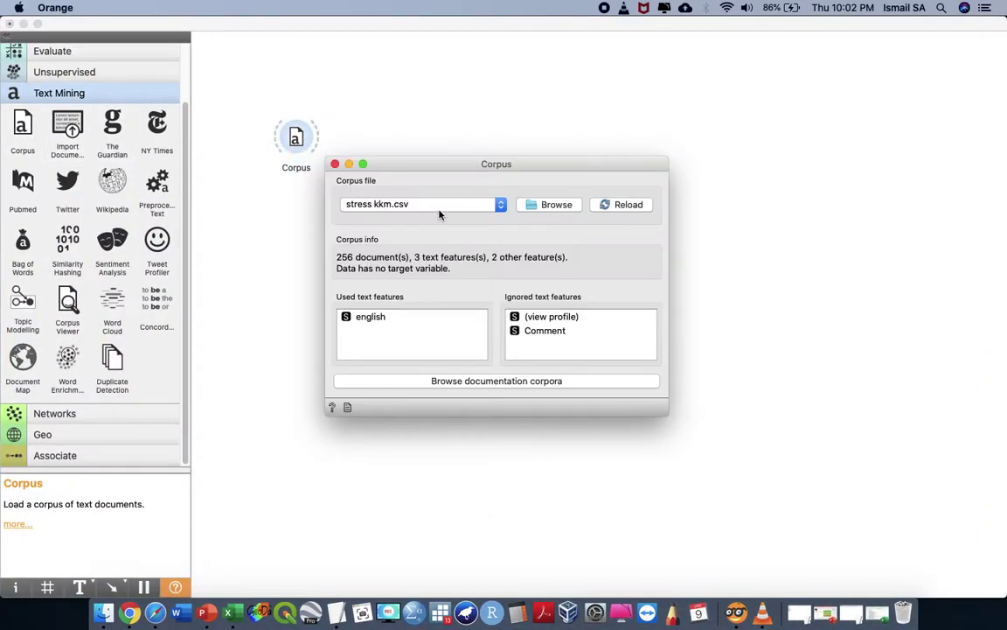
left_click(555, 205)
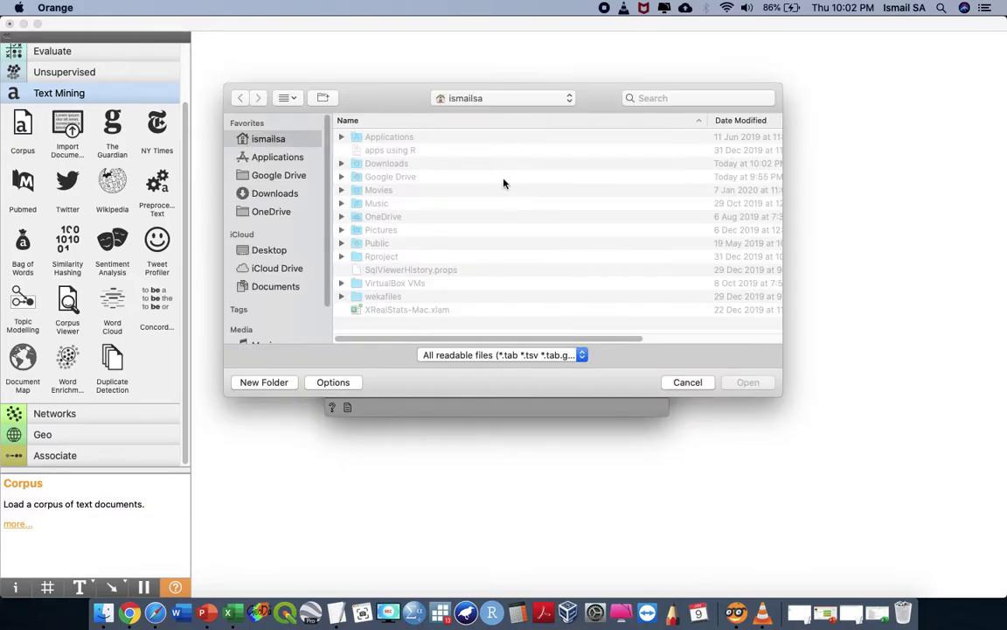
left_click(281, 251)
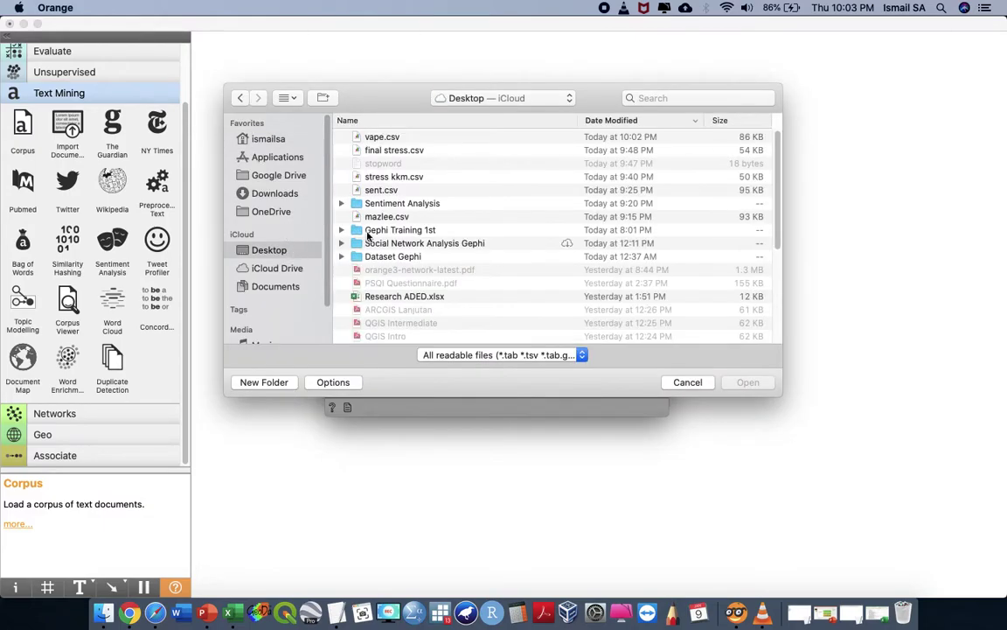
double_click(382, 137)
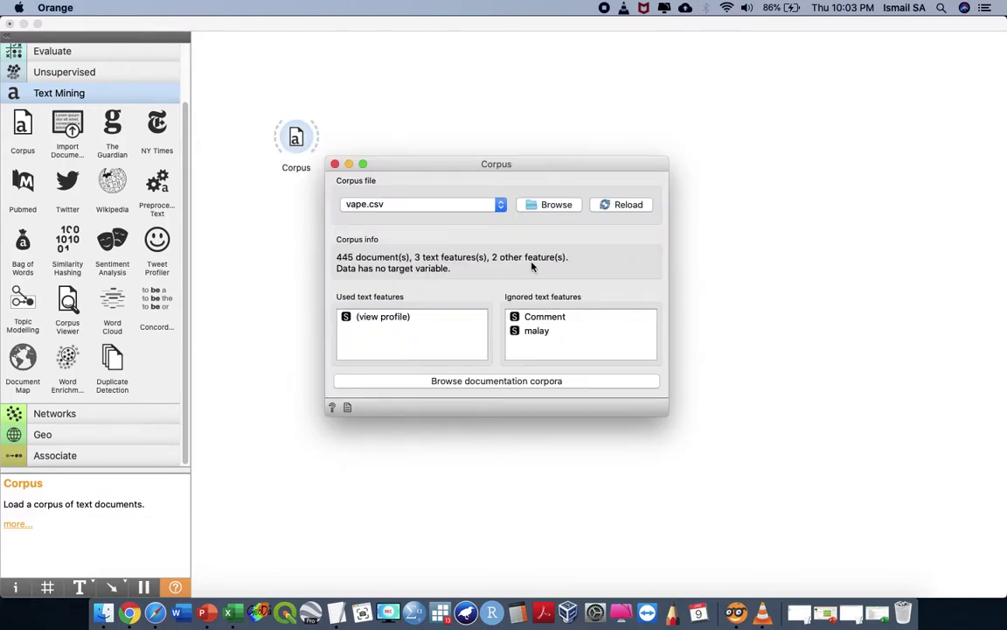
- Move the (view profile) variable from the used to the ignored text features of the Corpus widget and close its settings
left_click_drag(378, 321, 569, 360)
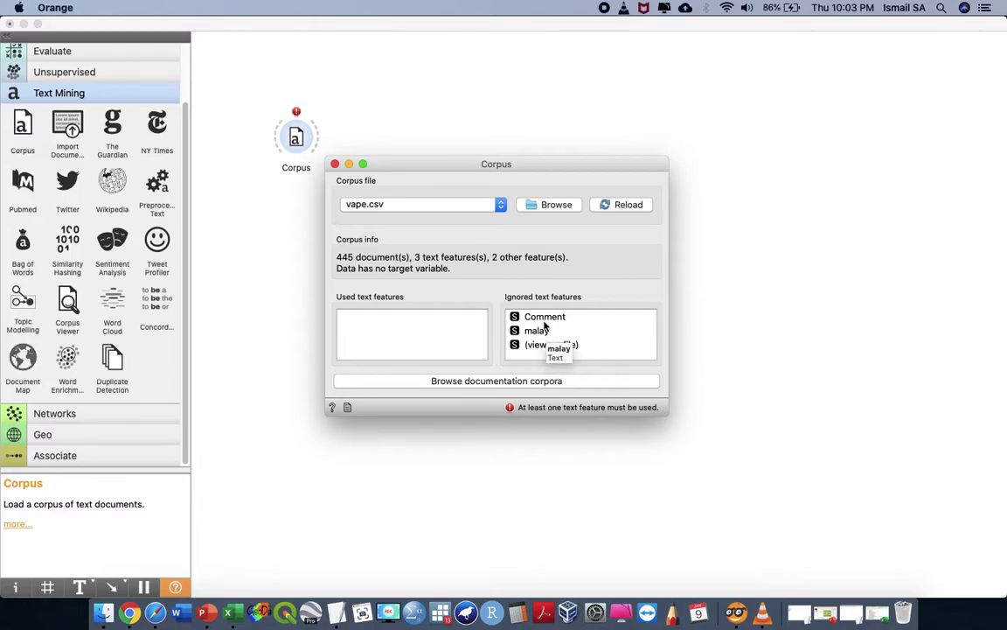
left_click(543, 318)
left_click(335, 165)
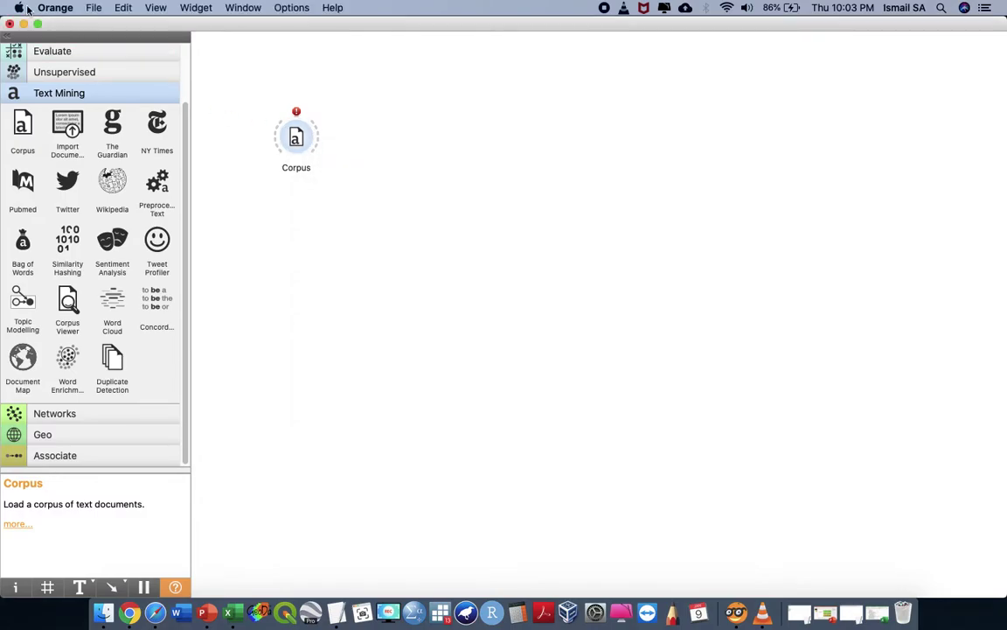
- Open vape.csv from the desktop in Microsoft Excel and check its data range from the header row to the last row
left_click(23, 23)
right_click(515, 451)
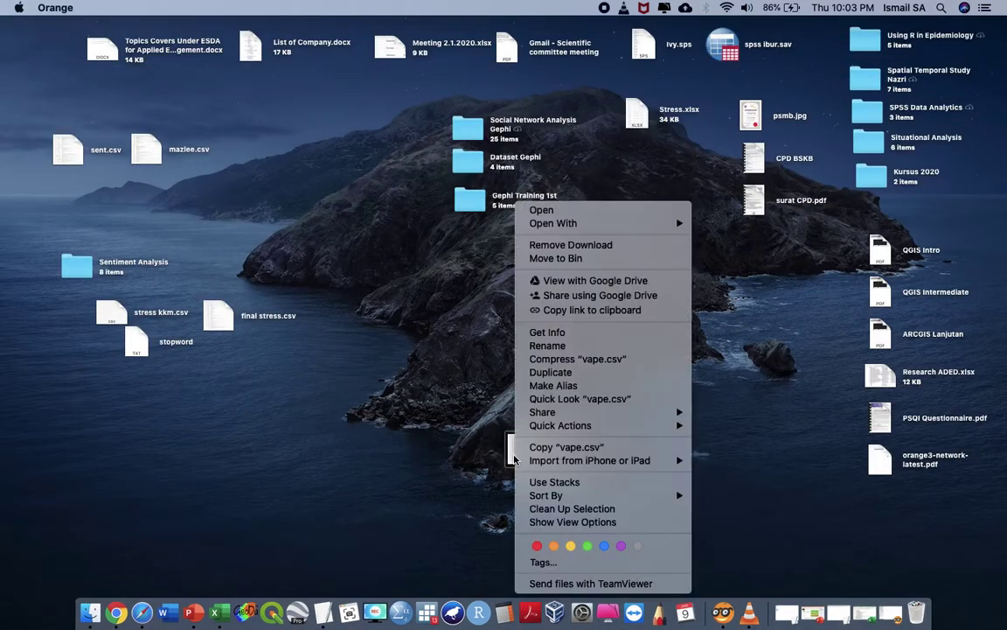
mouse_move(652, 229)
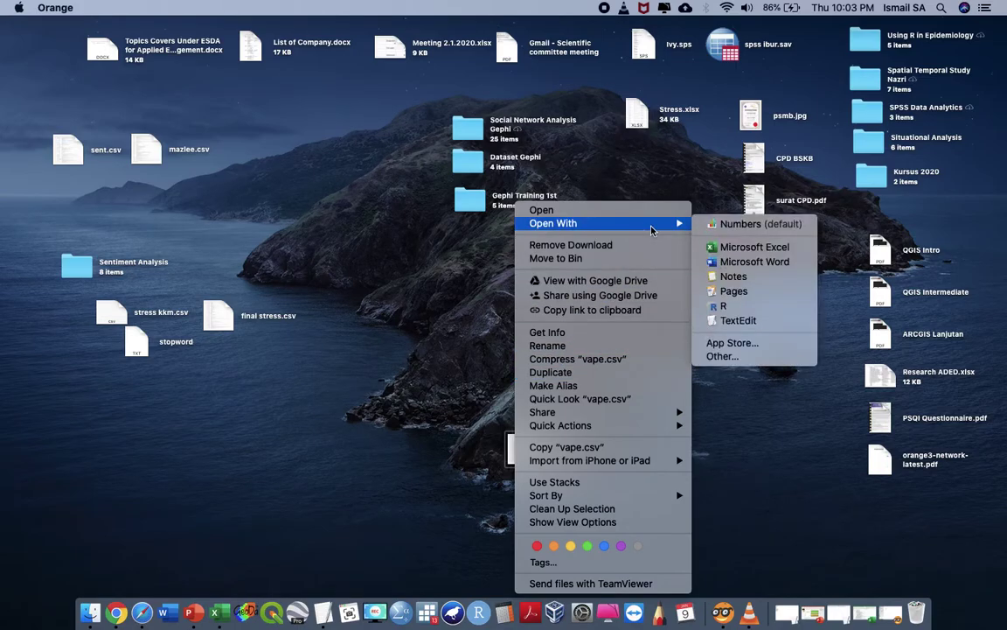
left_click(731, 248)
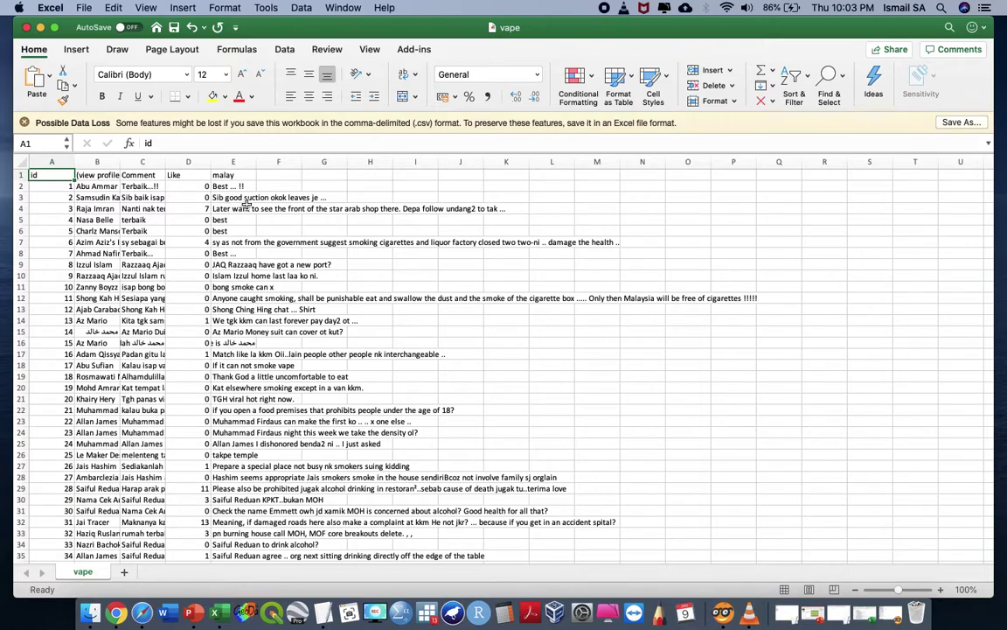
left_click(226, 175)
left_click(248, 176)
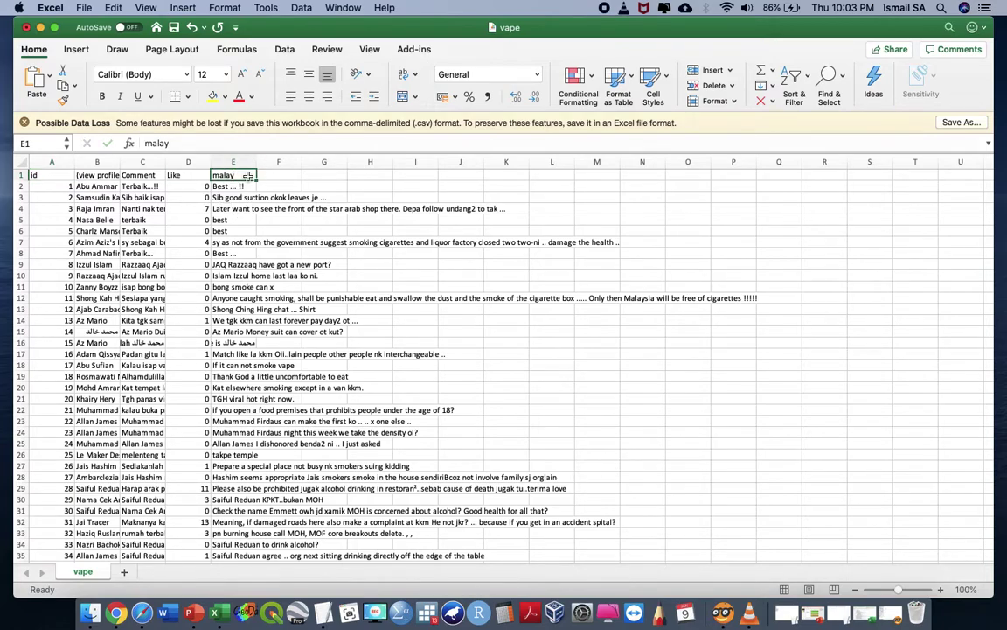
key("super+shift+Down")
key("super+shift+Left")
scroll(875, 547, "down", 4)
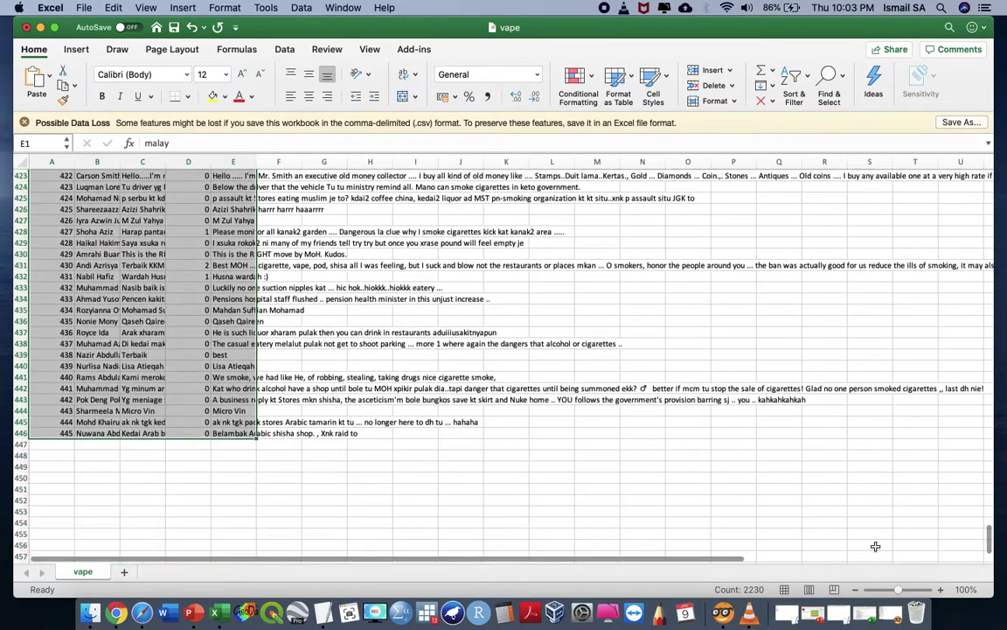
left_click_drag(991, 558, 848, 139)
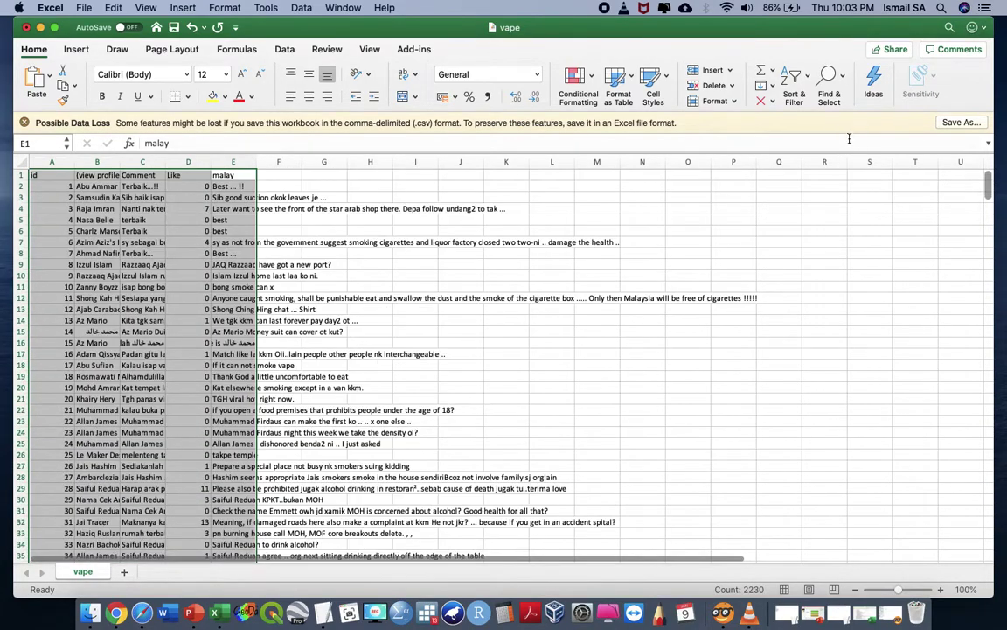
- Rename the Comment header in C1 to malay and the header in E1 to english, then save and close the file
left_click(143, 175)
type("malay")
key("Tab")
key("Tab")
type("english")
key("super+s")
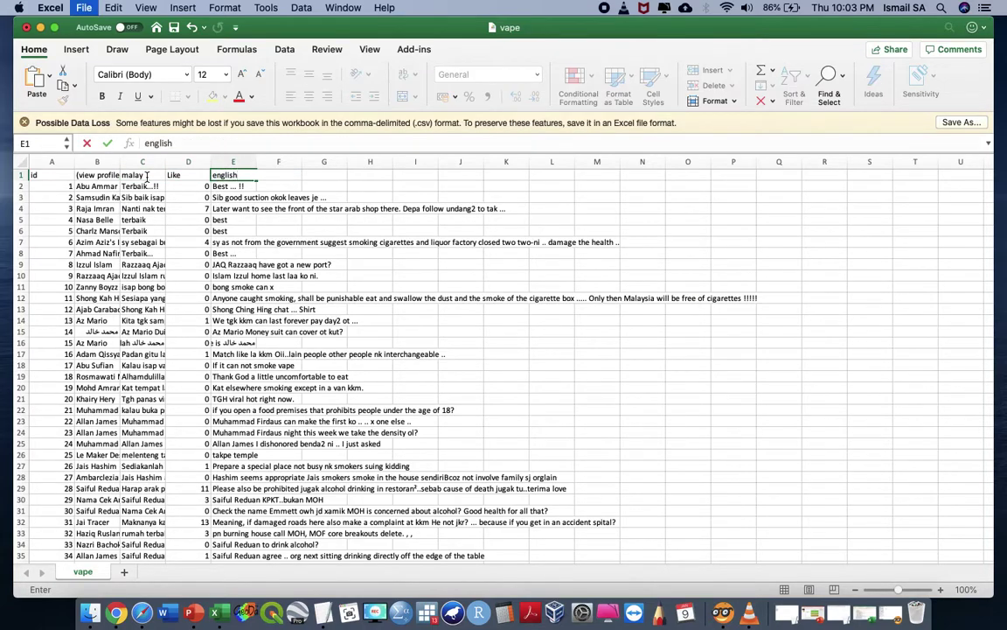
left_click(27, 28)
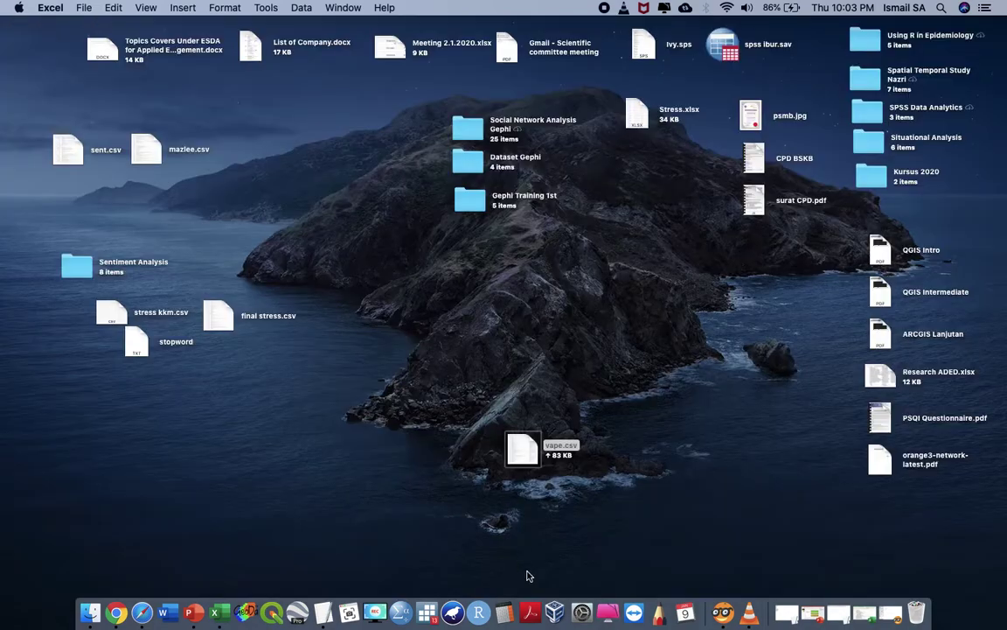
- Return to Orange and reload vape.csv in the Corpus widget with english as the used text feature
left_click(122, 614)
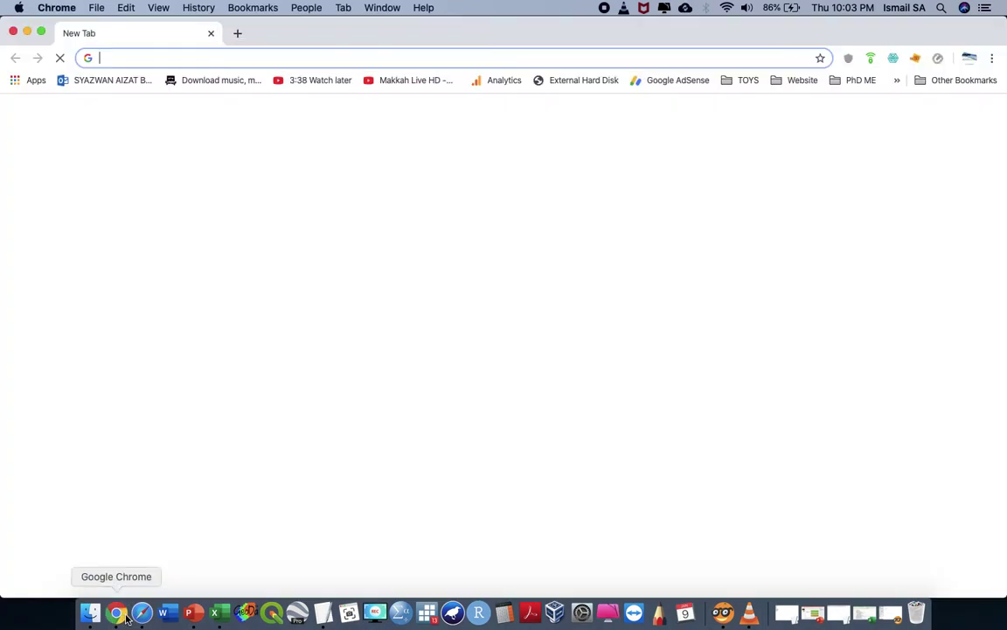
left_click(13, 33)
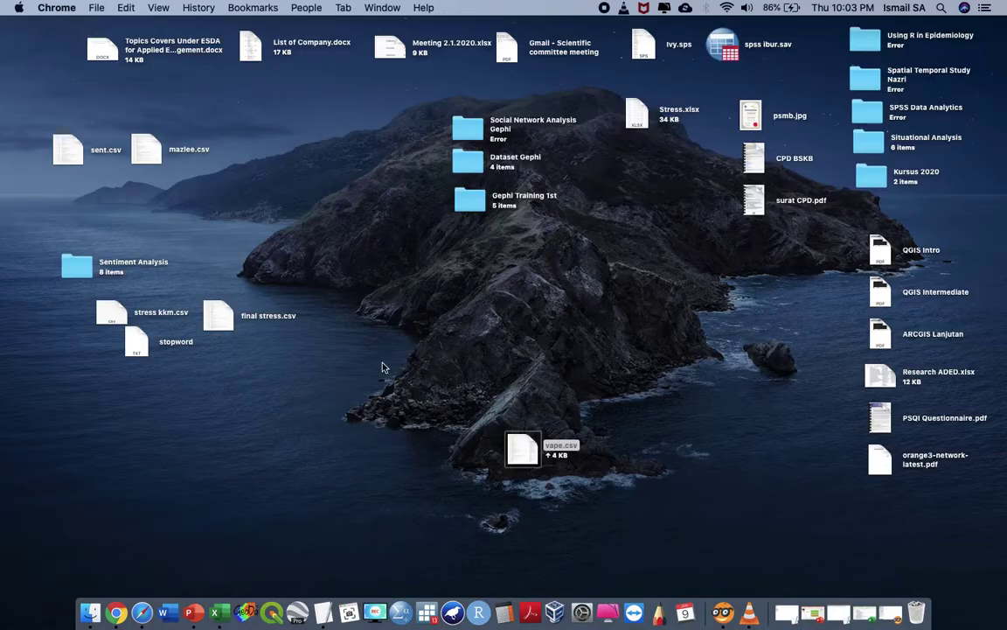
left_click(722, 612)
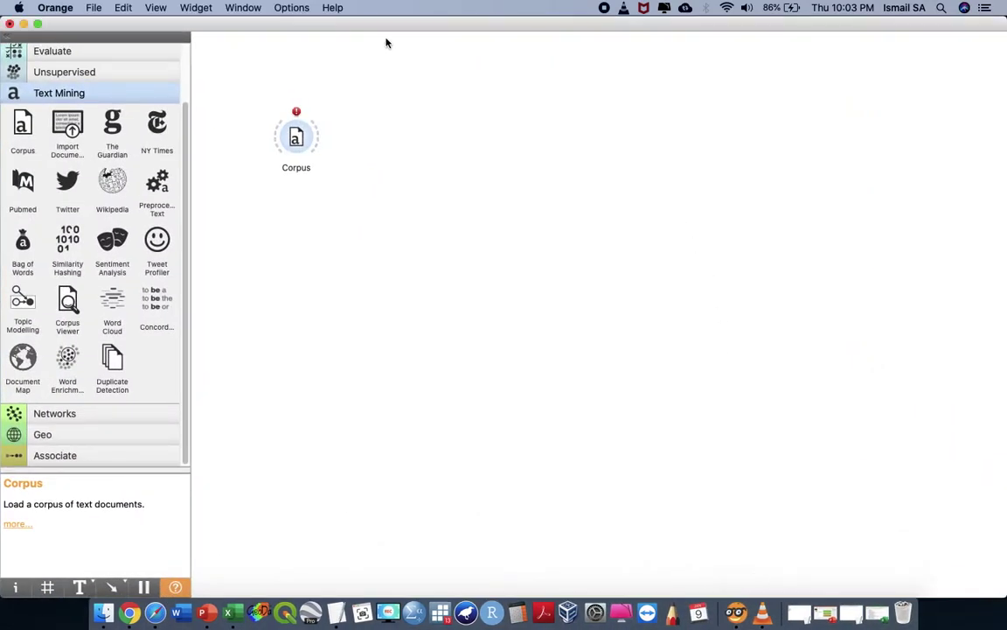
double_click(303, 144)
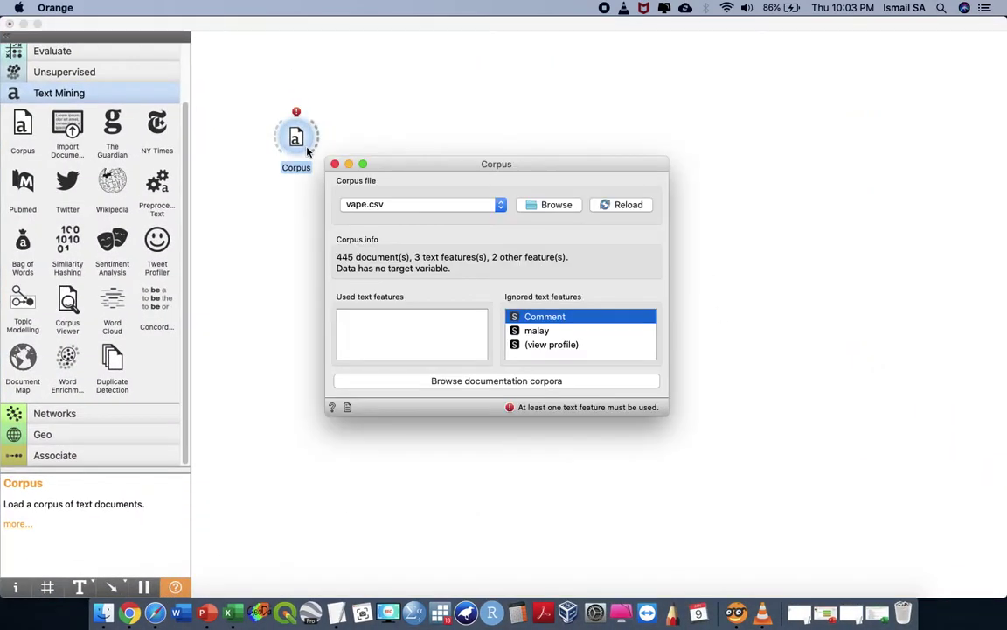
left_click(548, 330)
left_click(607, 207)
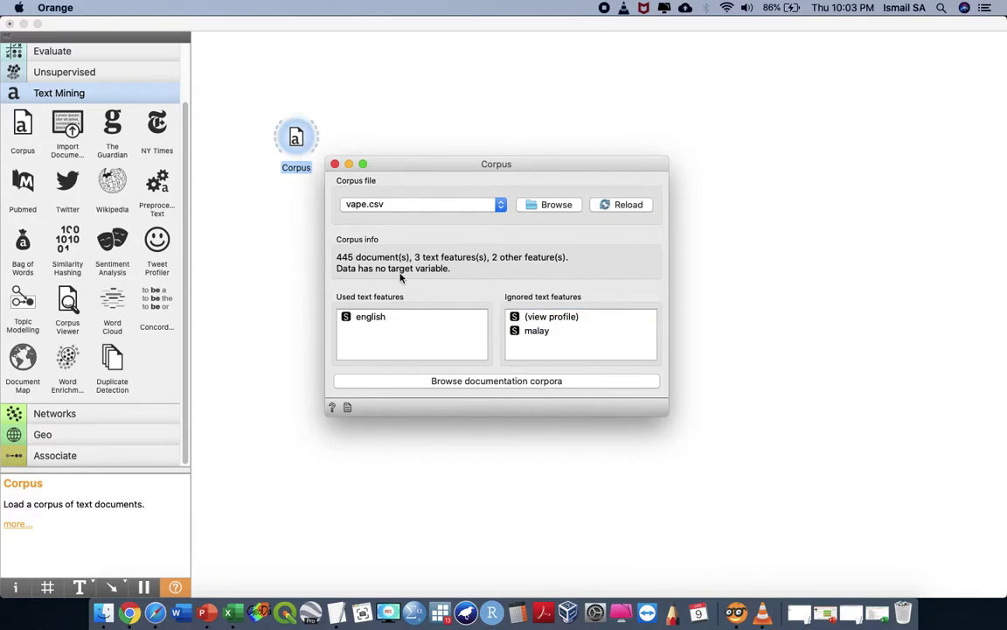
left_click(335, 165)
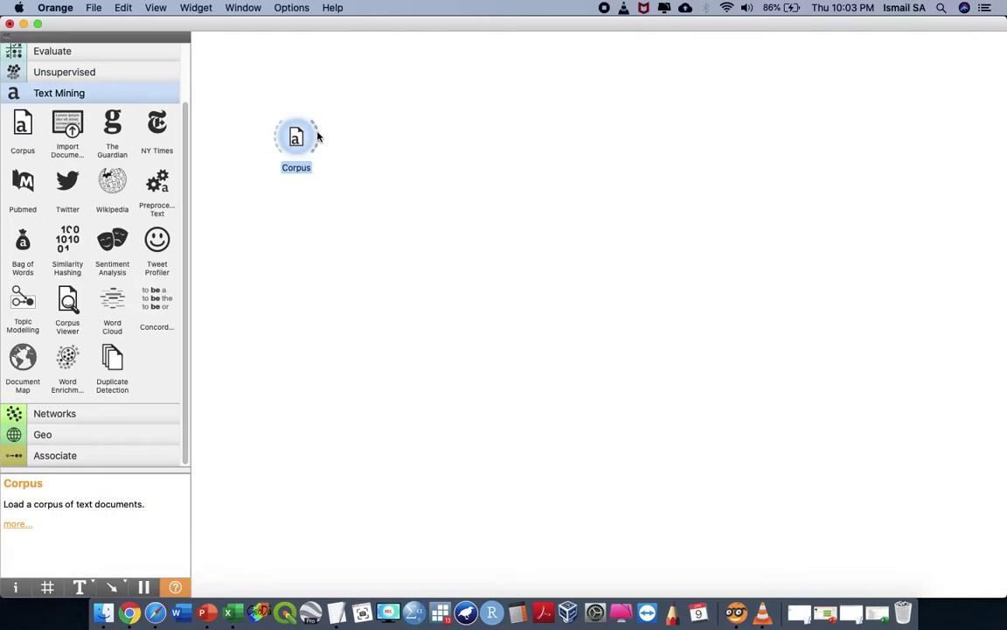
- Connect a Preprocess Text widget to Corpus and load the Desktop's stopword file for its stopword filtering
left_click(157, 183)
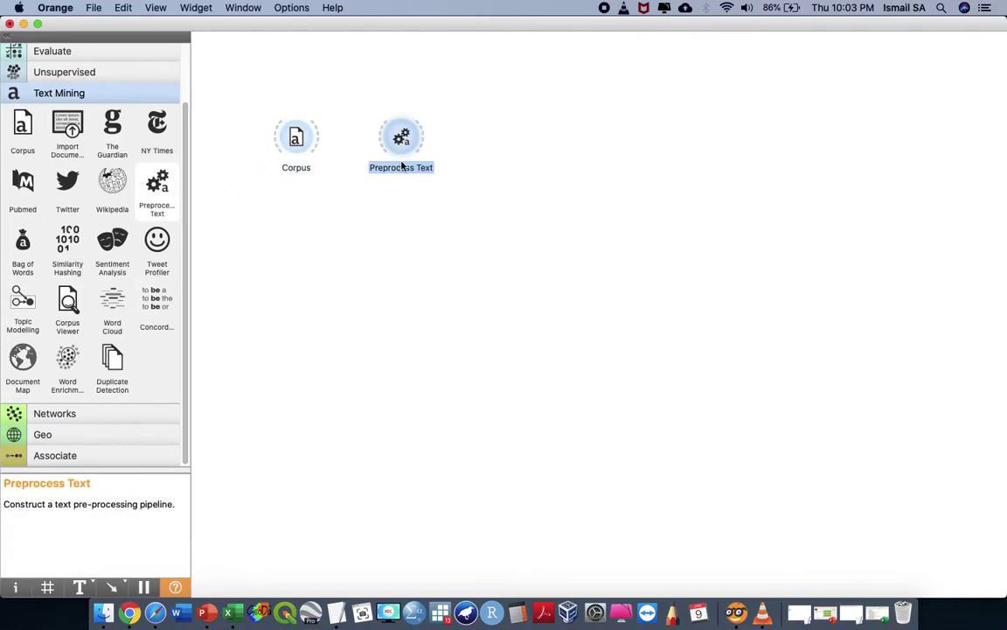
left_click_drag(316, 146, 387, 138)
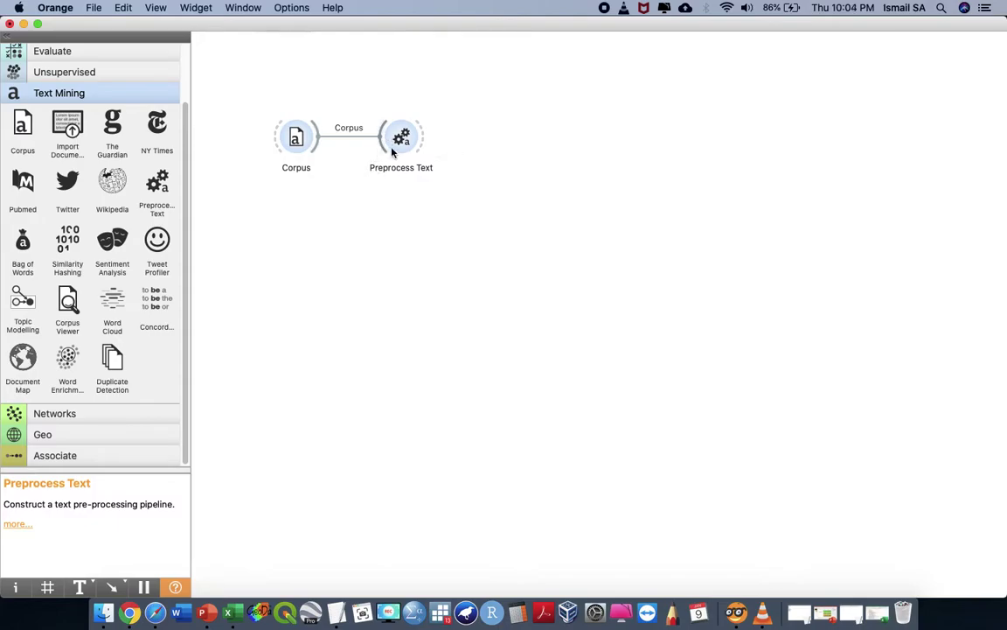
double_click(403, 149)
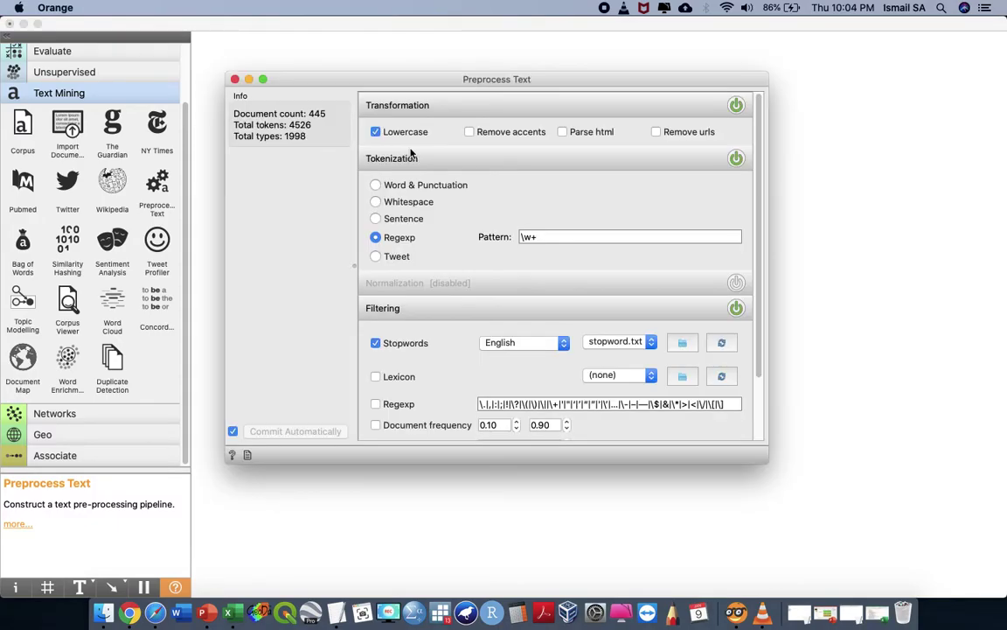
left_click(681, 343)
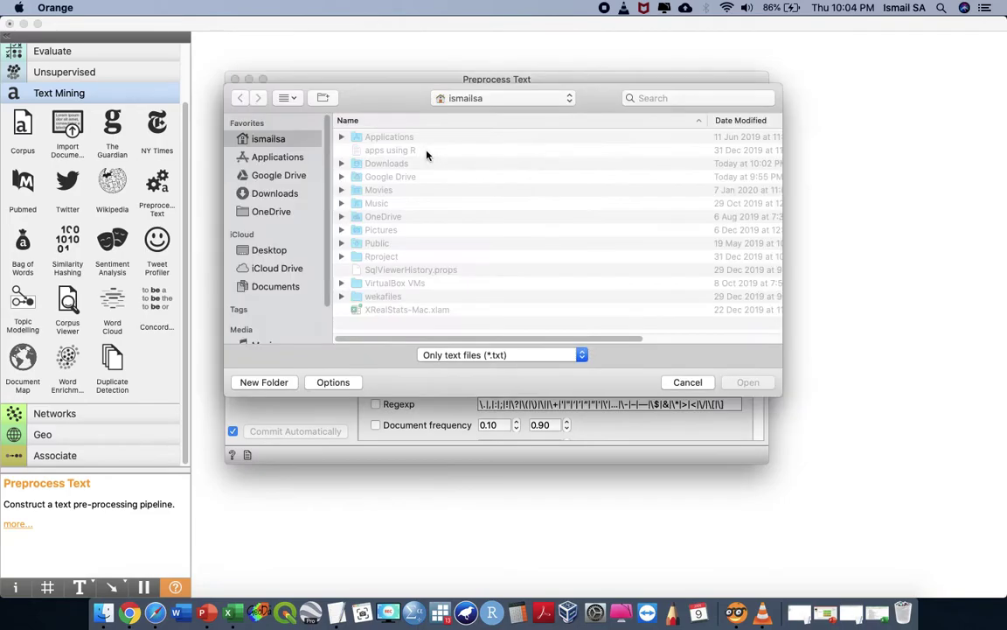
left_click(271, 250)
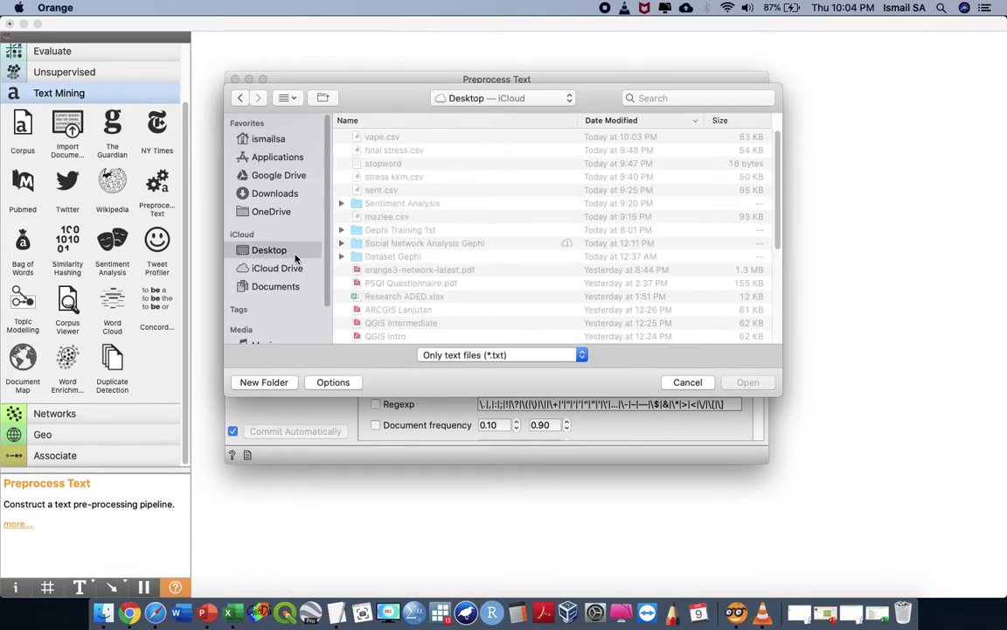
double_click(398, 164)
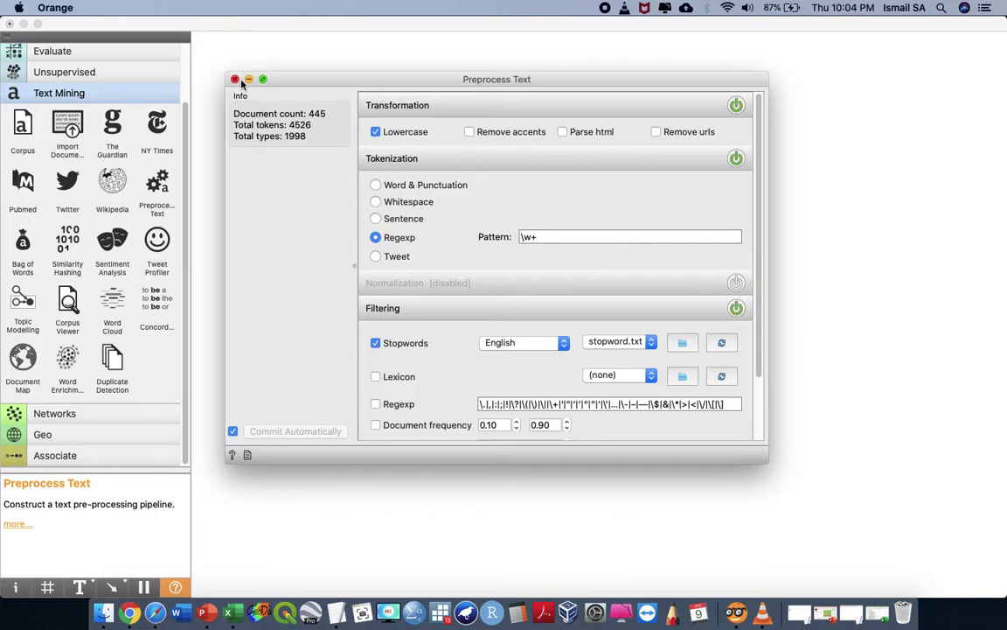
left_click(235, 79)
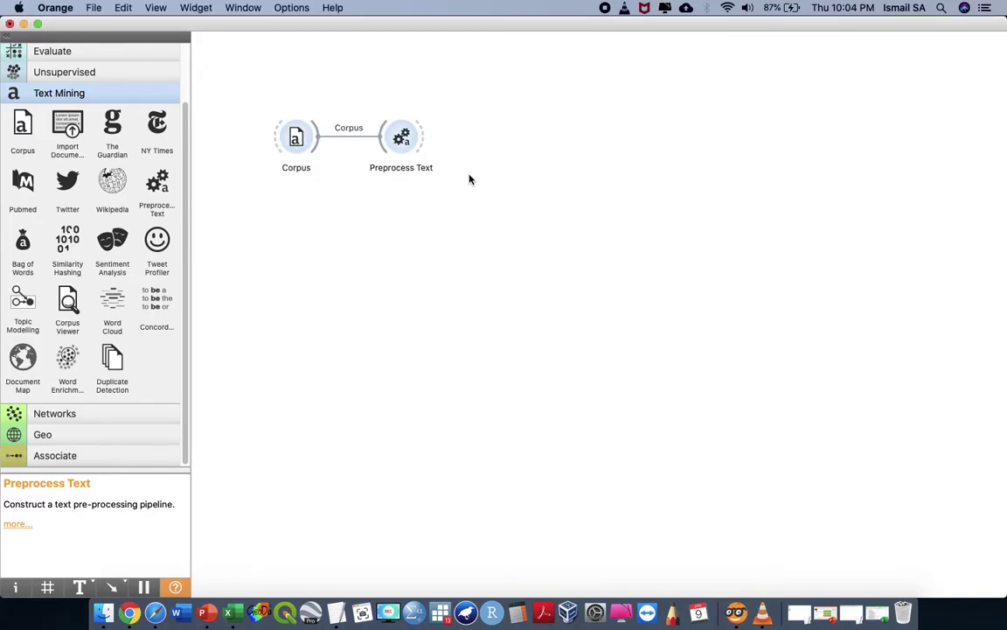
- Connect a Word Cloud widget to Preprocess Text, view the generated word cloud and close it
left_click_drag(426, 143, 558, 131)
left_click(560, 127)
left_click(519, 93)
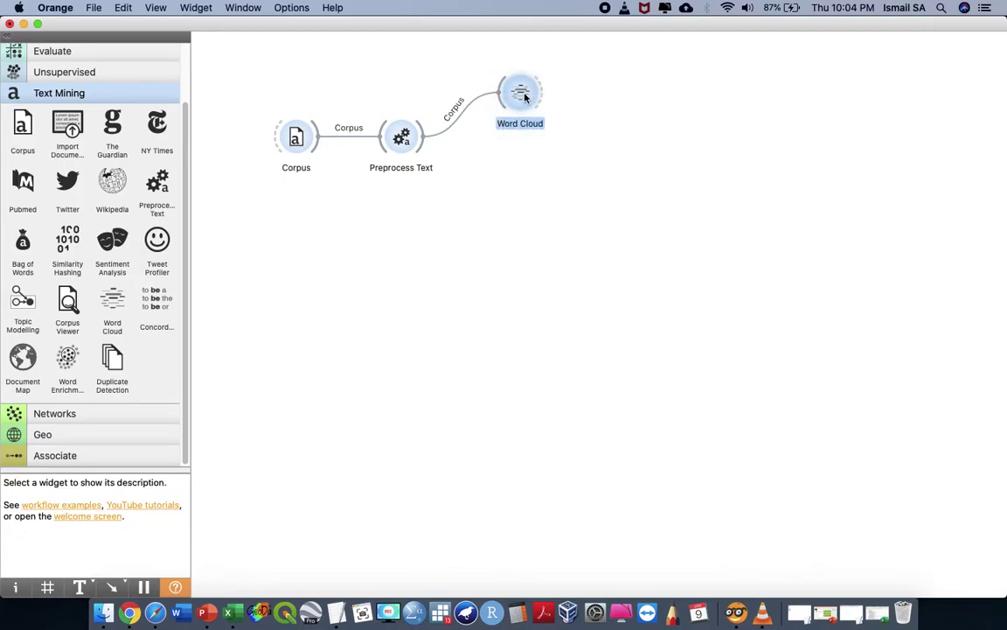
double_click(519, 94)
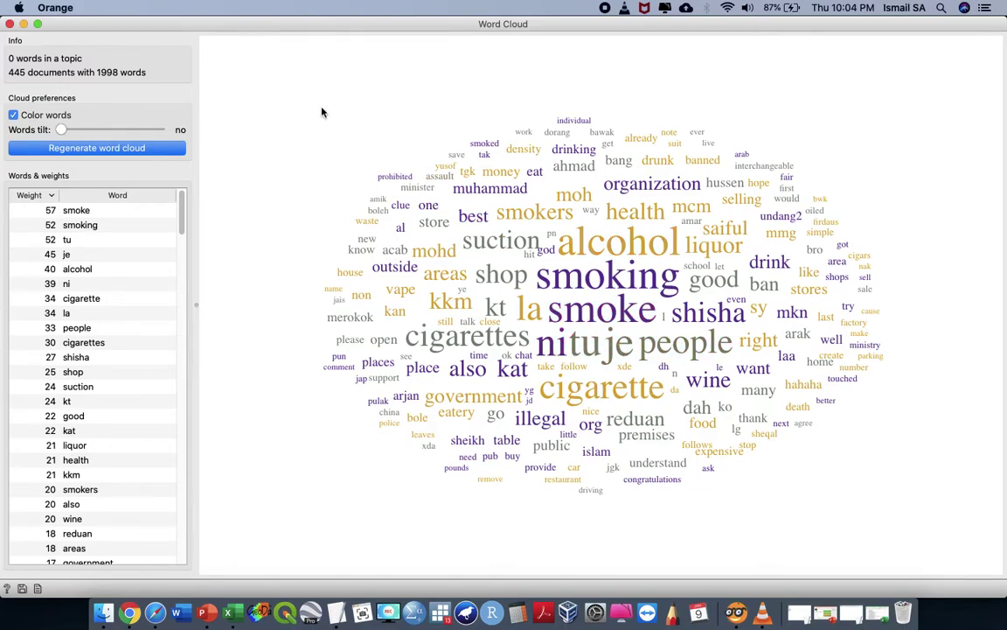
left_click(10, 25)
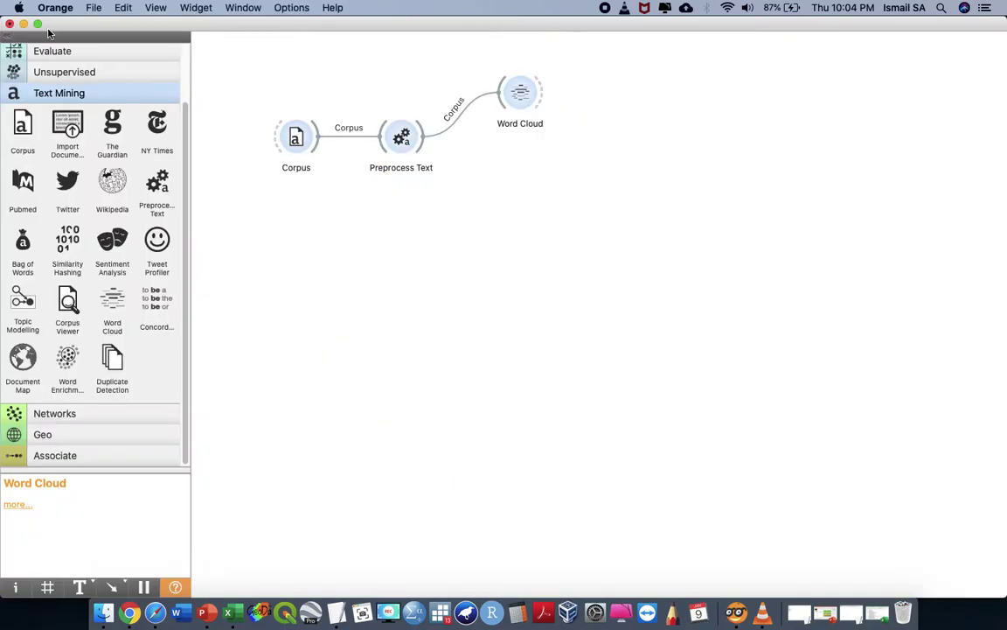
- Open the stopword file from the desktop in TextEdit, add ni and tu on separate lines, then save and close it
key("F11")
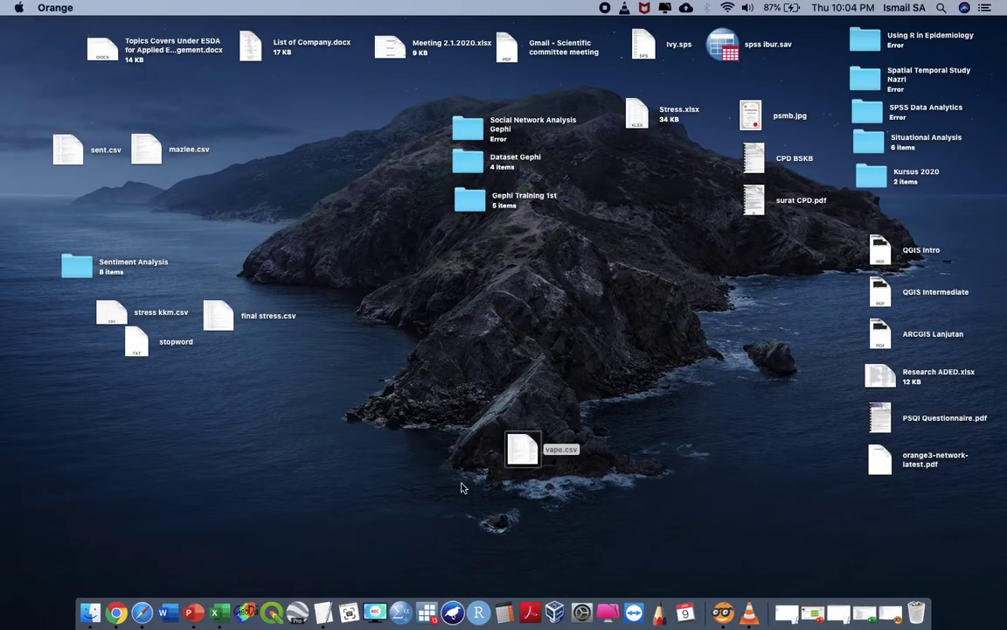
double_click(178, 343)
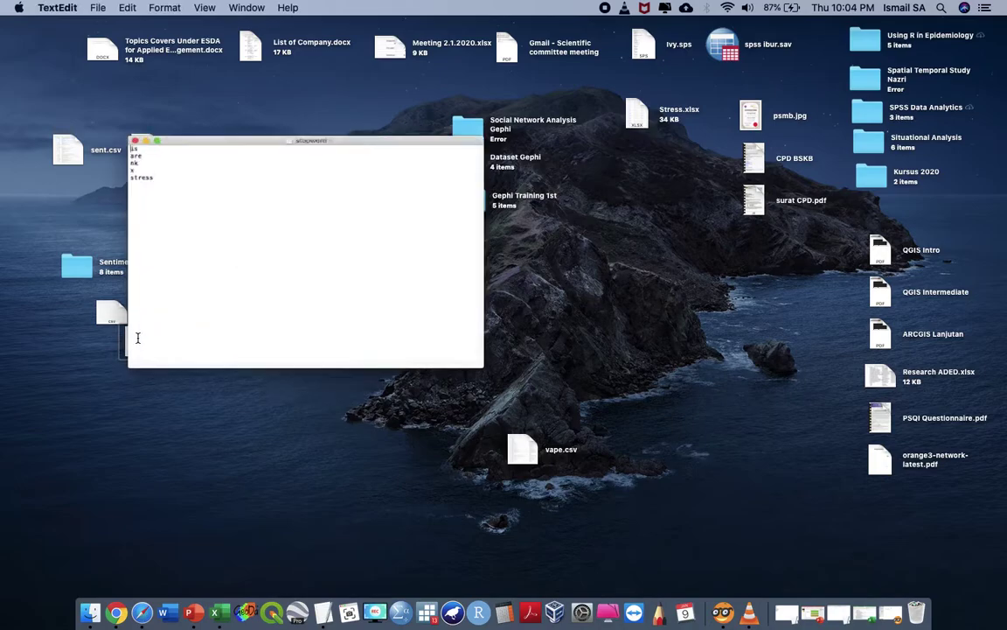
key("Return")
type("ni")
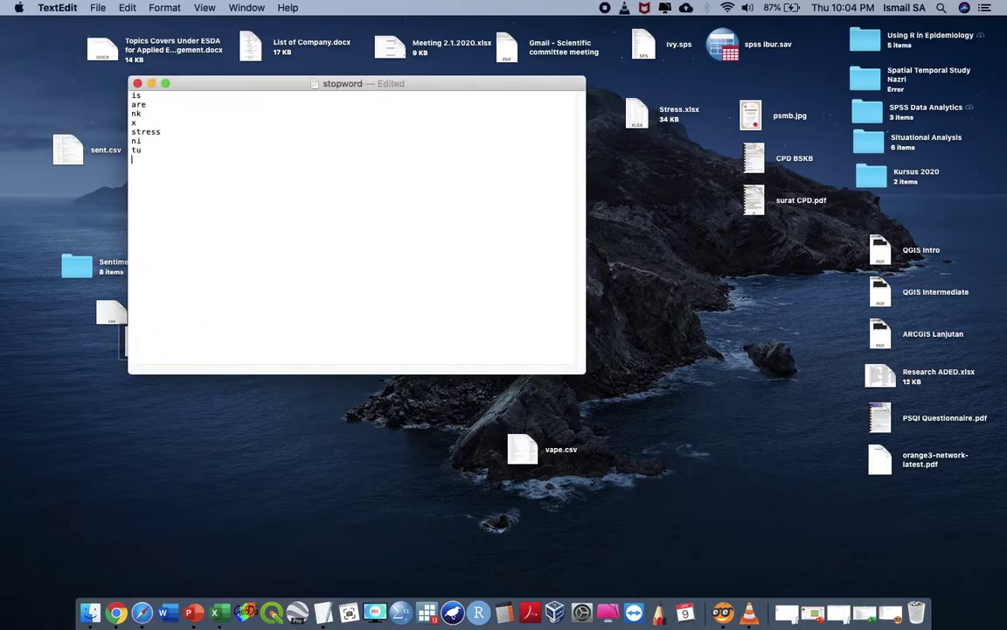
key("super+s")
left_click(138, 83)
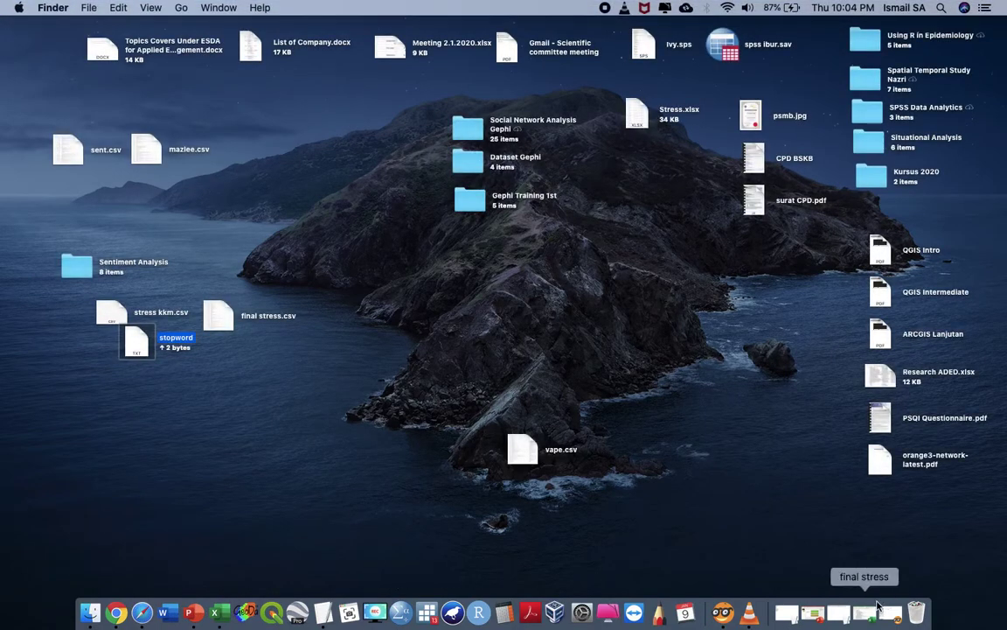
- Switch back to Orange and reload the edited stopword file from the Desktop in the Preprocess Text widget
left_click(891, 612)
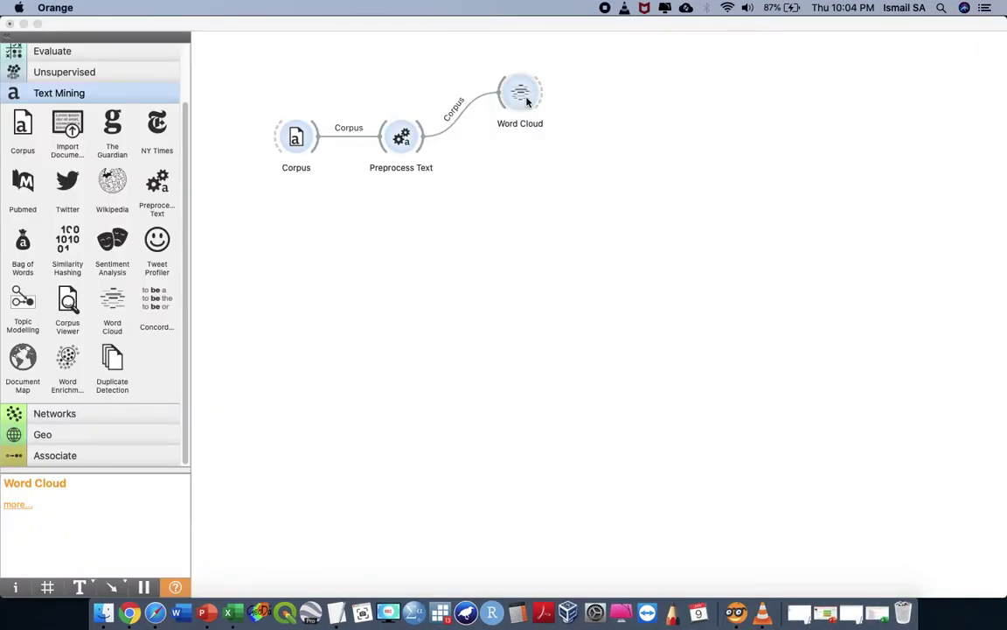
double_click(404, 138)
left_click(687, 342)
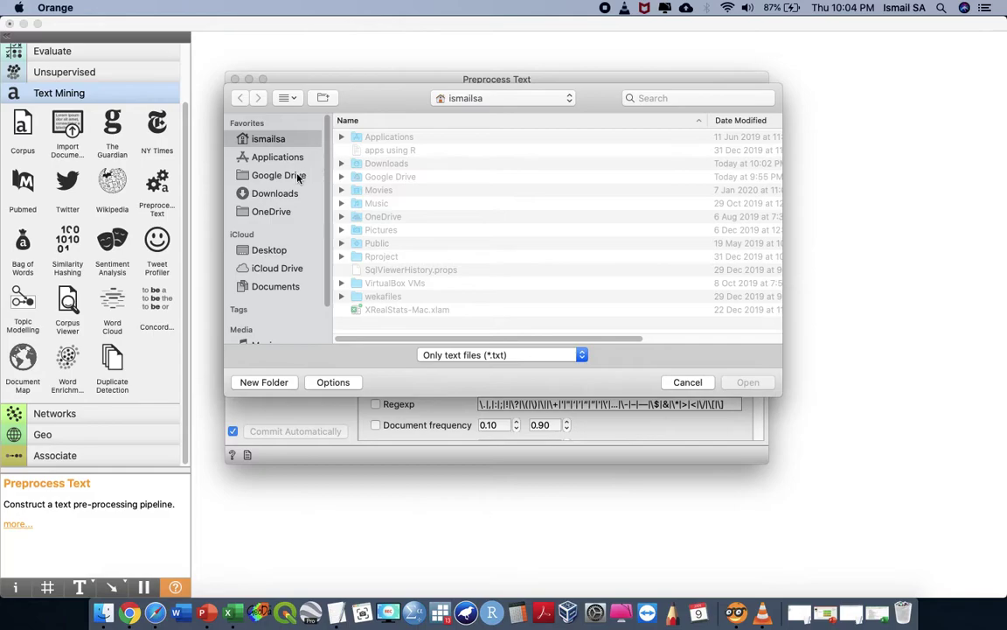
left_click(274, 251)
double_click(407, 137)
left_click(235, 79)
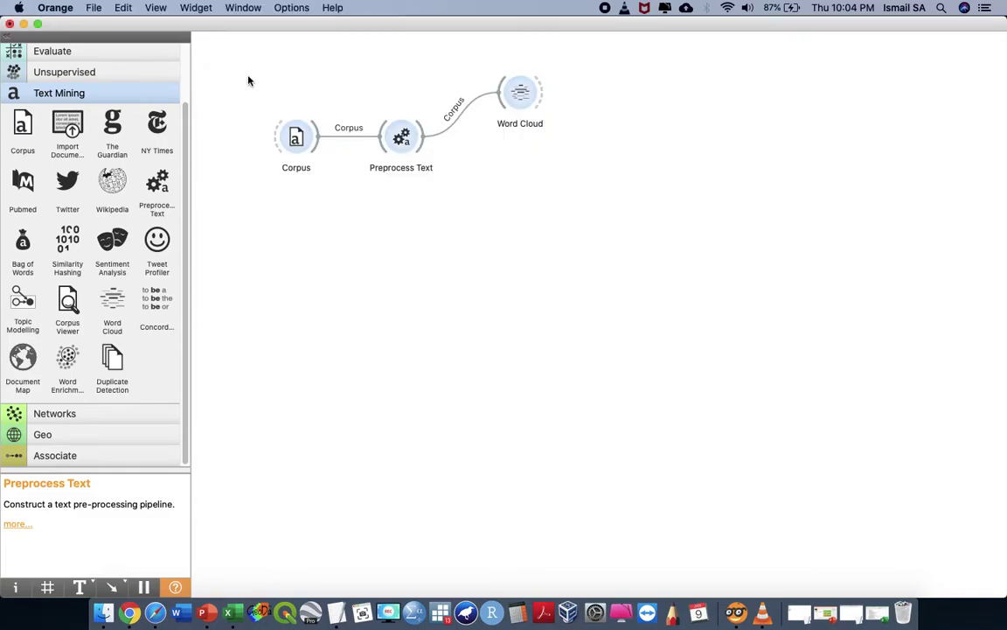
- View the updated word cloud, highlight the words la, kt and kat in it, and close it
double_click(519, 92)
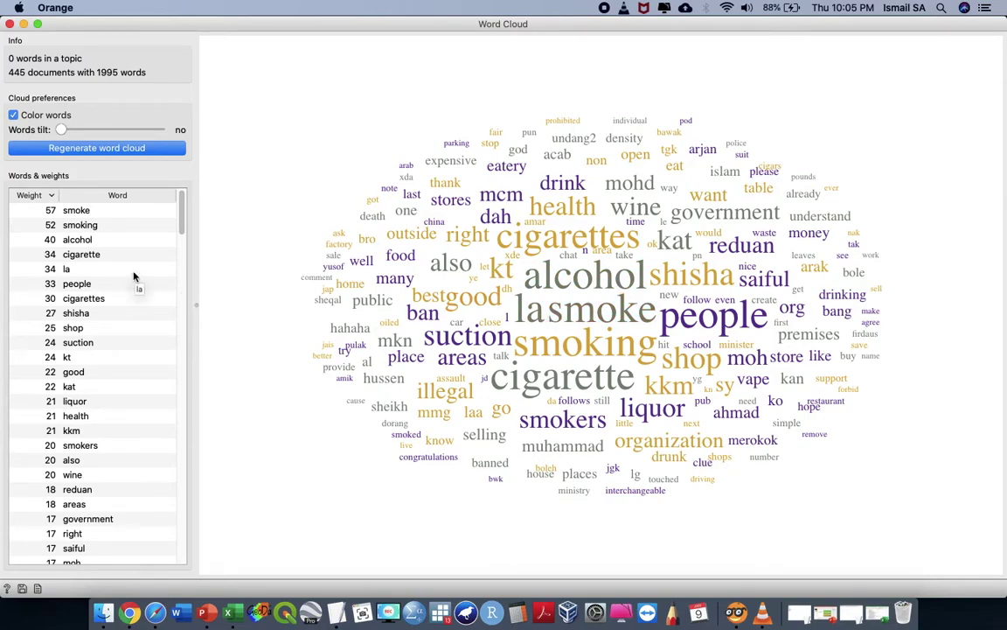
left_click(64, 270)
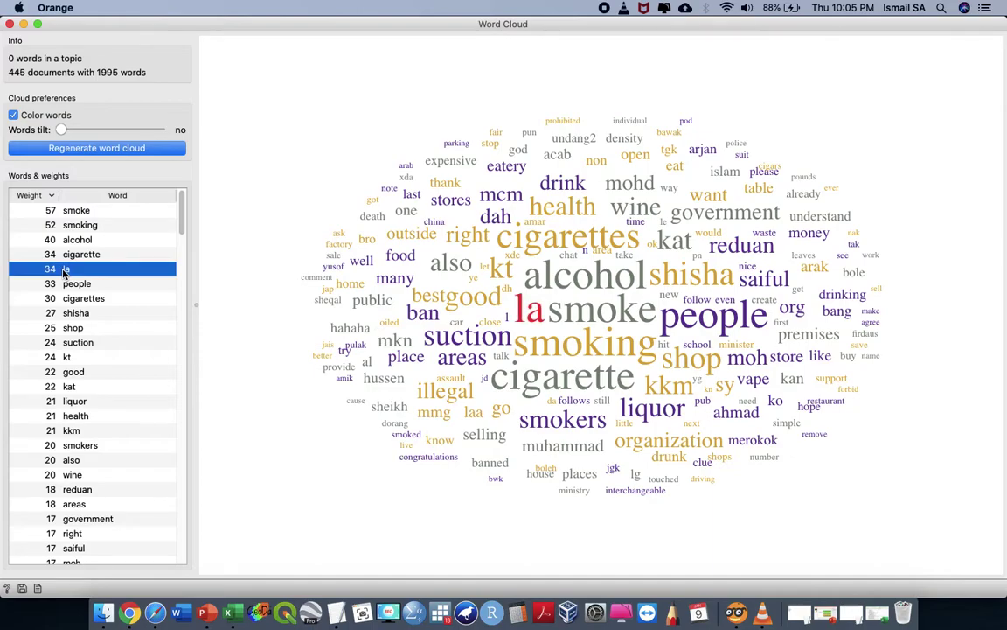
left_click(95, 357)
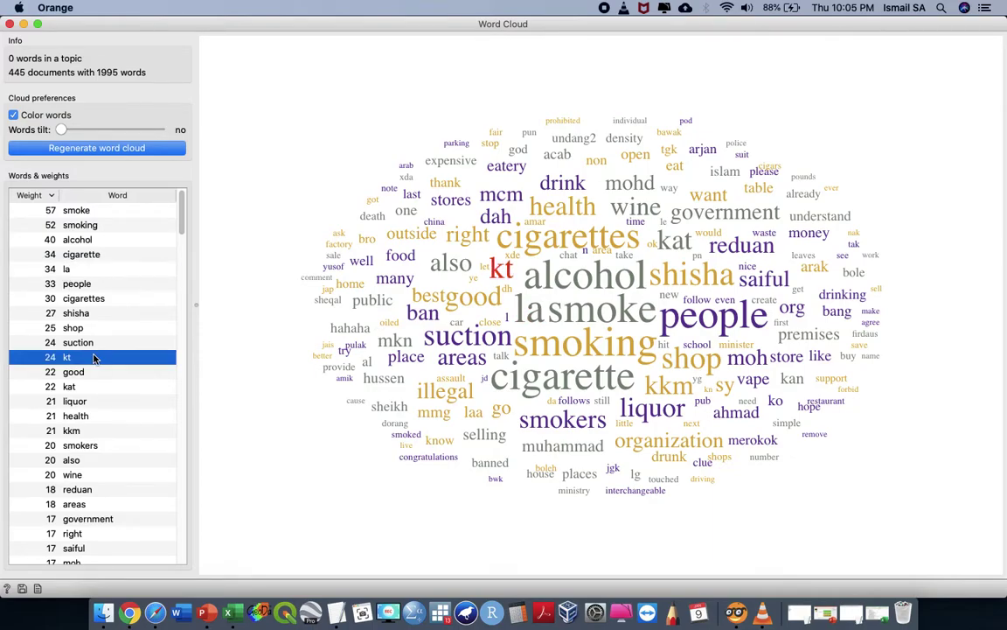
left_click(94, 388)
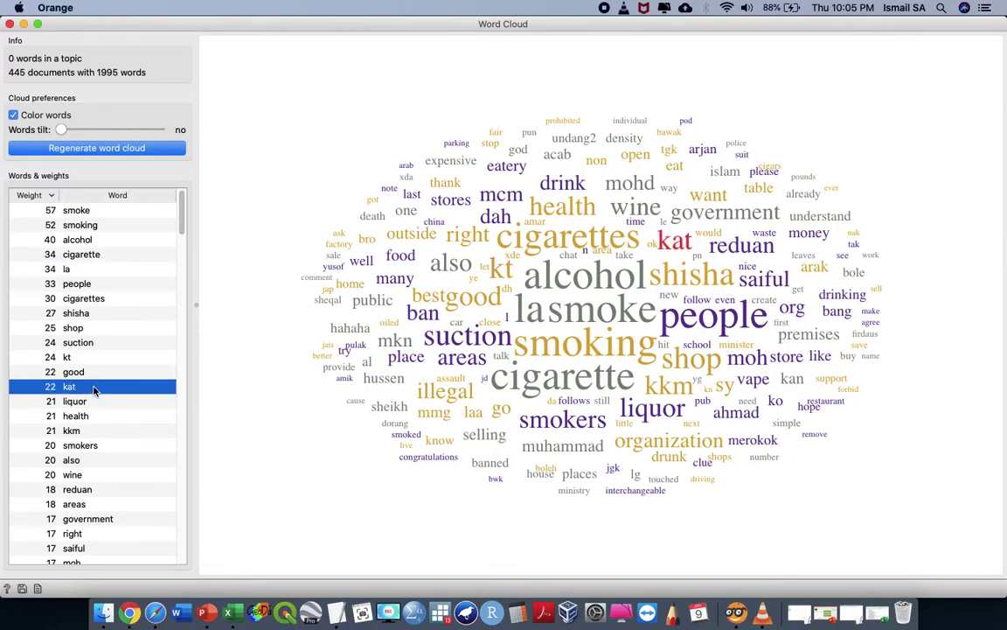
left_click(10, 24)
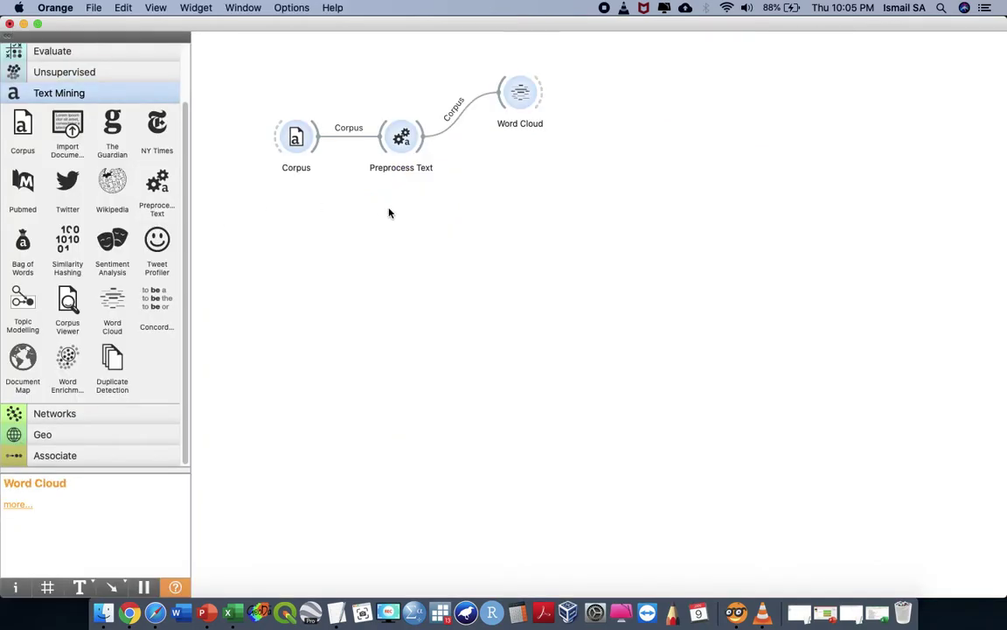
- Connect a Sentiment Analysis widget to Preprocess Text and keep the Liu Hu method with English as language
left_click_drag(418, 149, 492, 208)
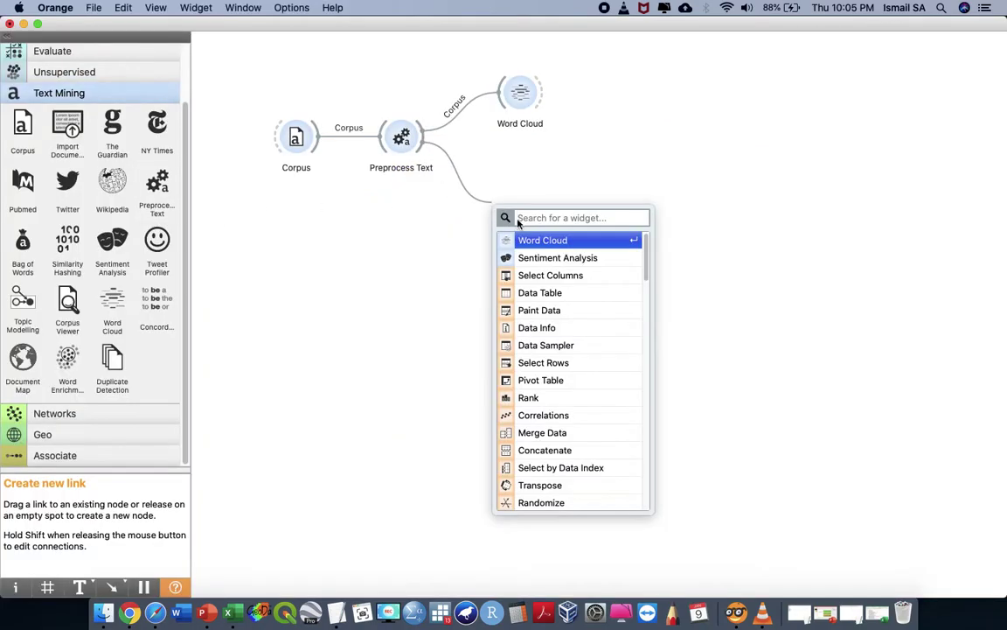
left_click(547, 256)
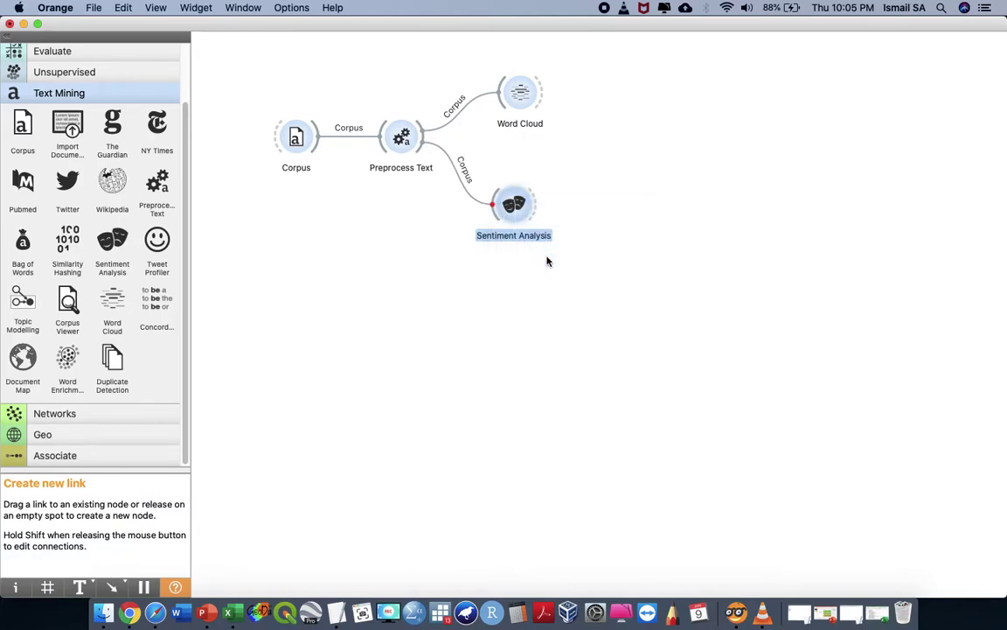
double_click(515, 206)
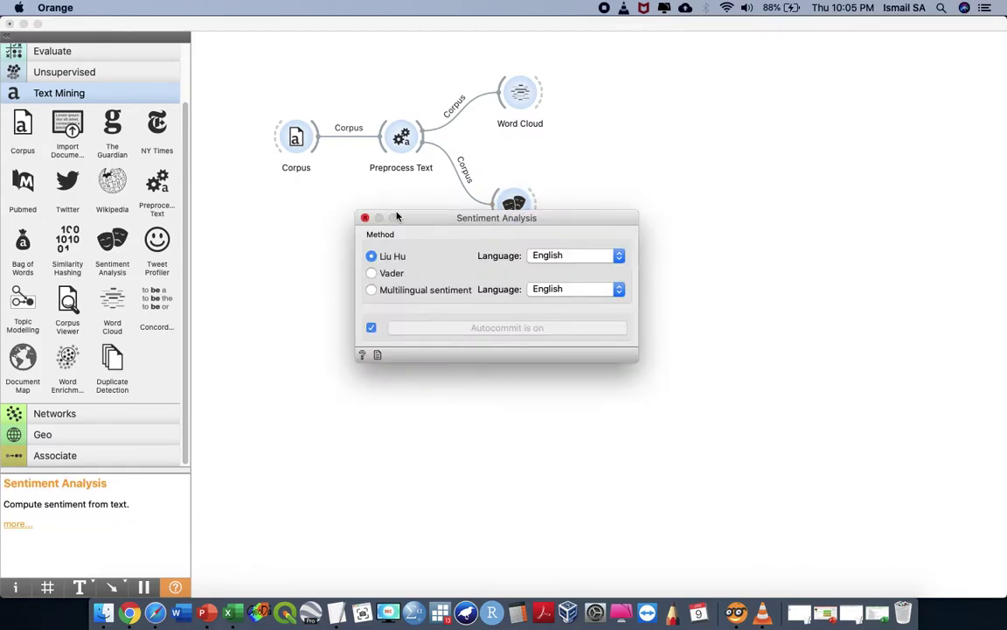
left_click(366, 219)
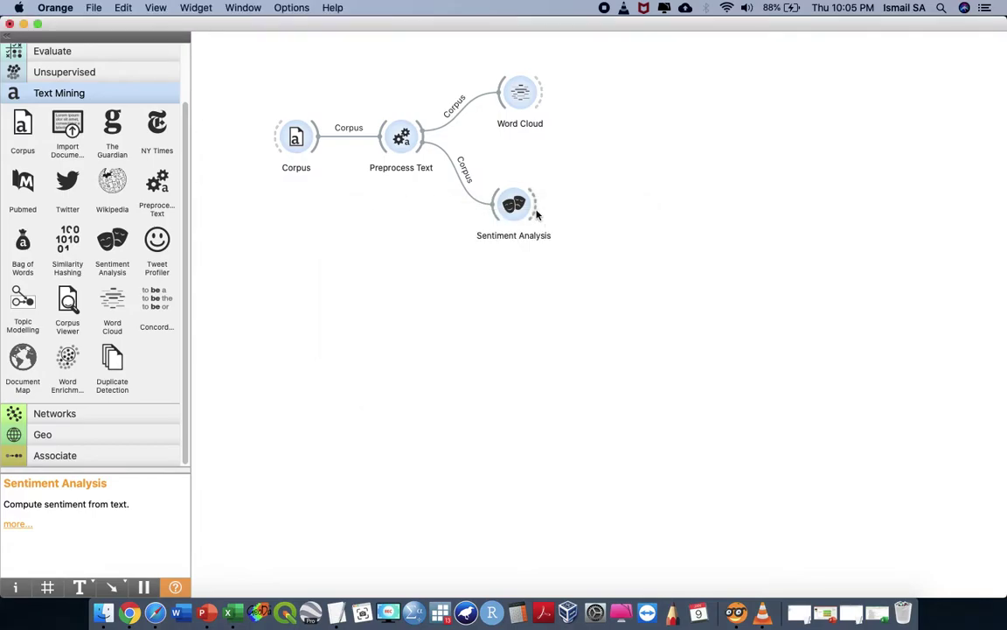
- Connect a Data Table widget to Sentiment Analysis and review its rows sorted by ascending sentiment
left_click_drag(536, 206, 569, 213)
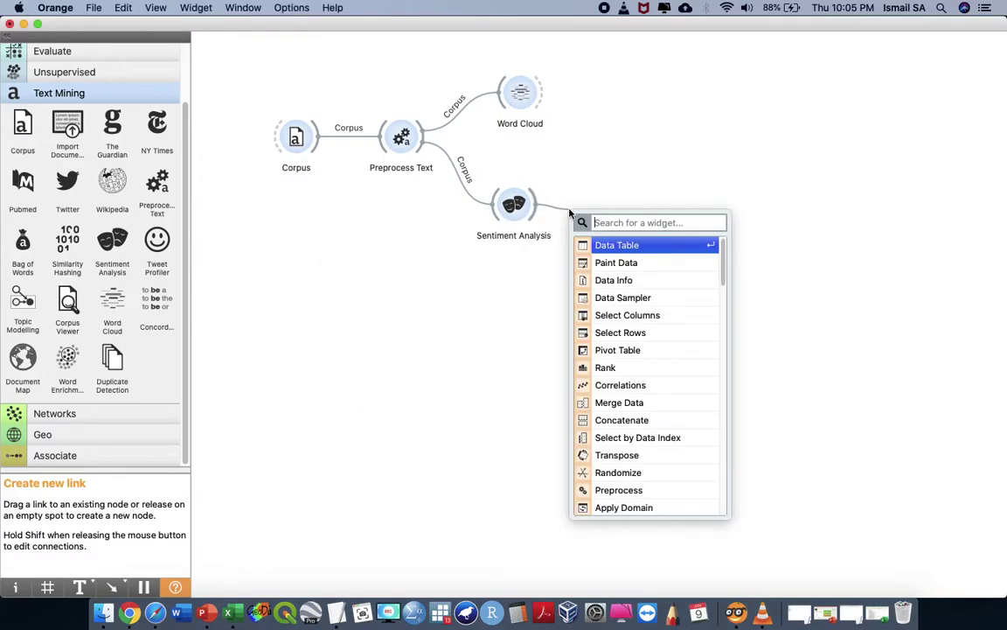
left_click(615, 246)
double_click(590, 210)
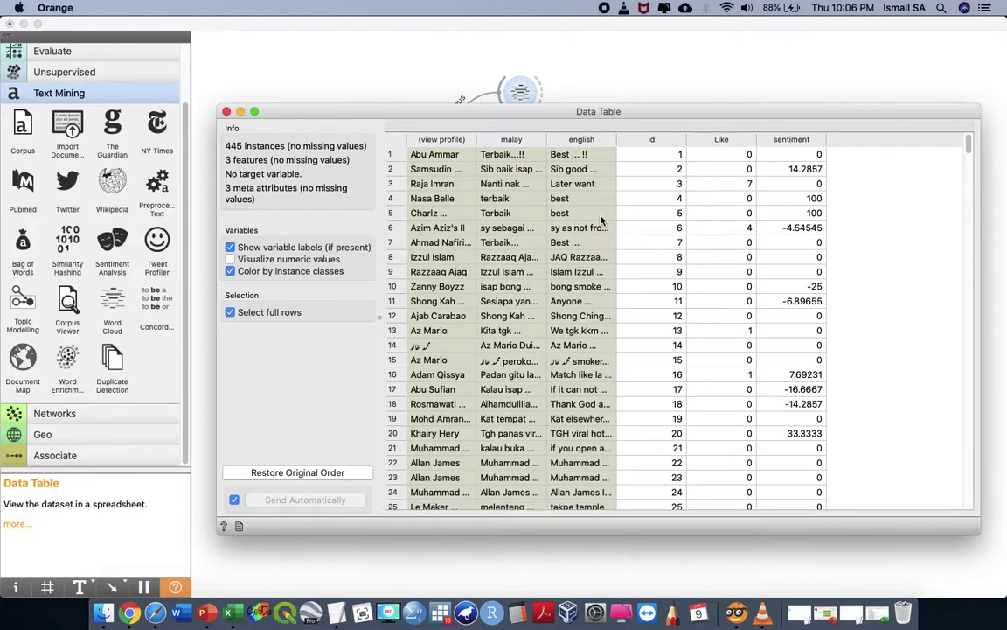
left_click(792, 140)
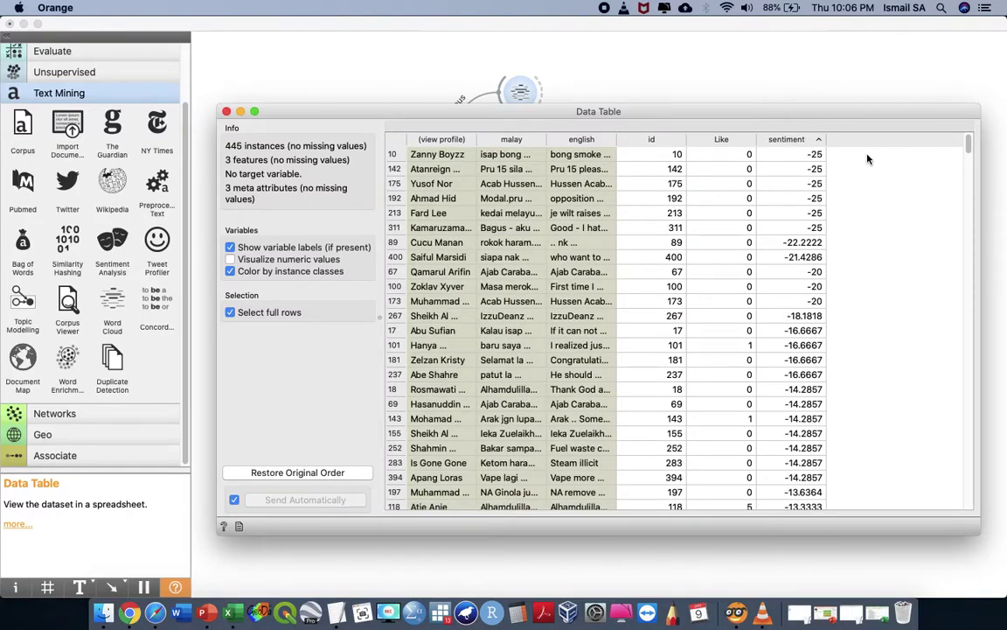
left_click_drag(968, 143, 992, 551)
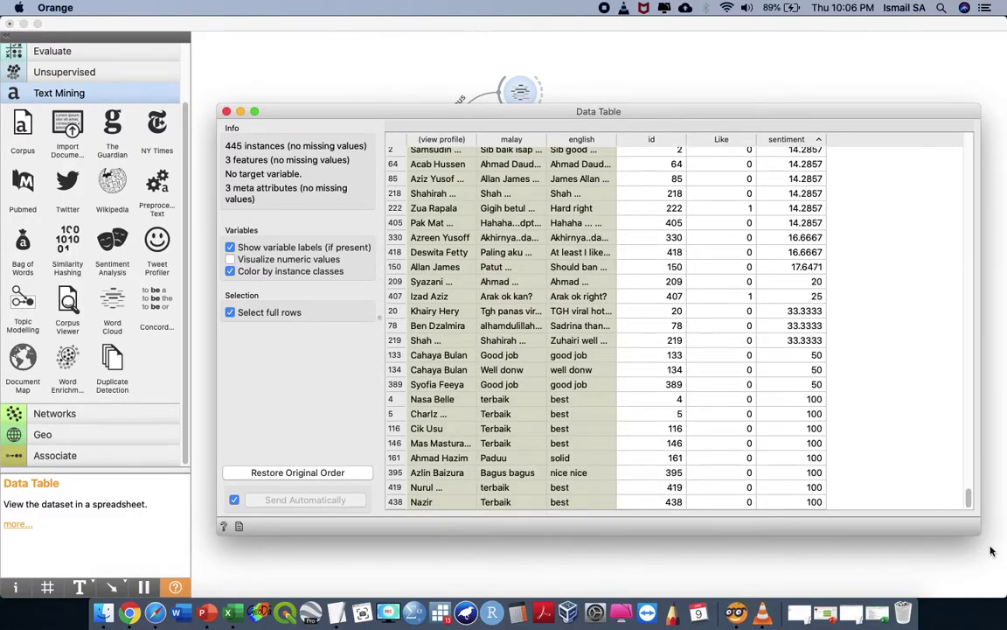
scroll(811, 429, "up", 20)
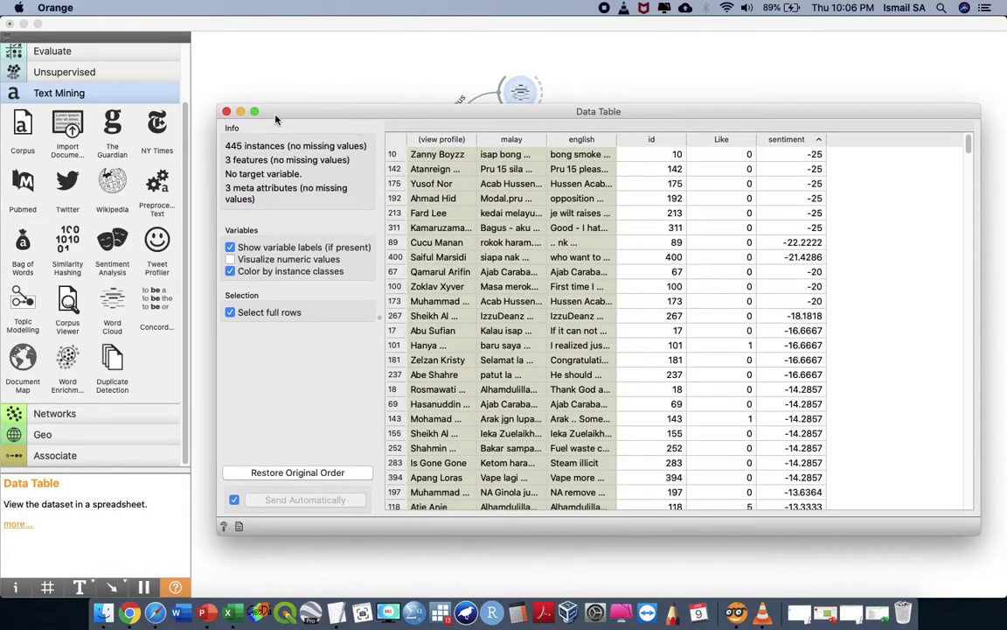
left_click(226, 112)
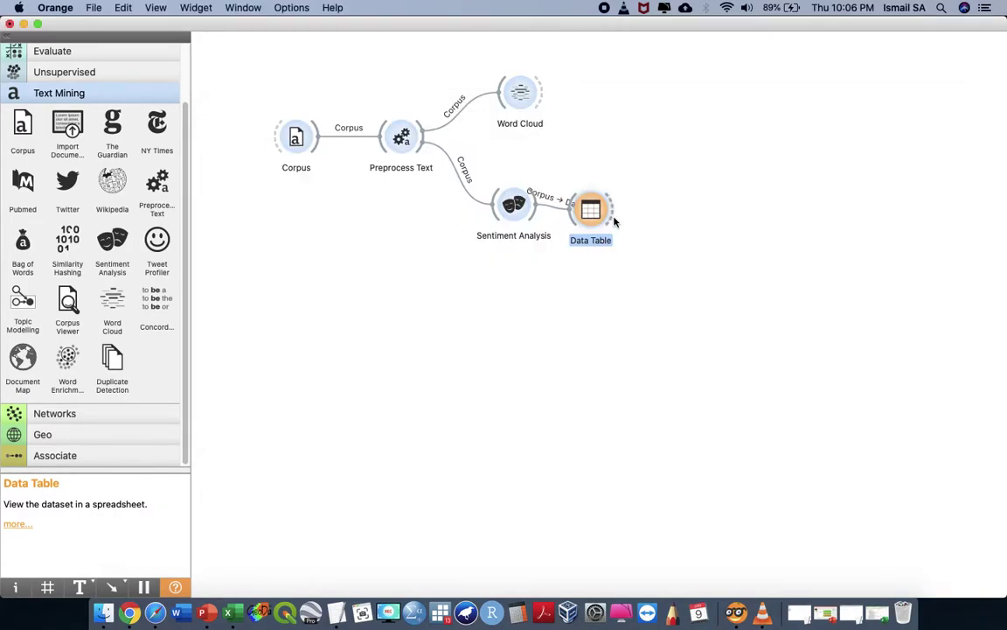
- Connect a Save Data widget to Data Table and set its output to the CSV file vape_final on the Desktop
left_click_drag(611, 209, 702, 194)
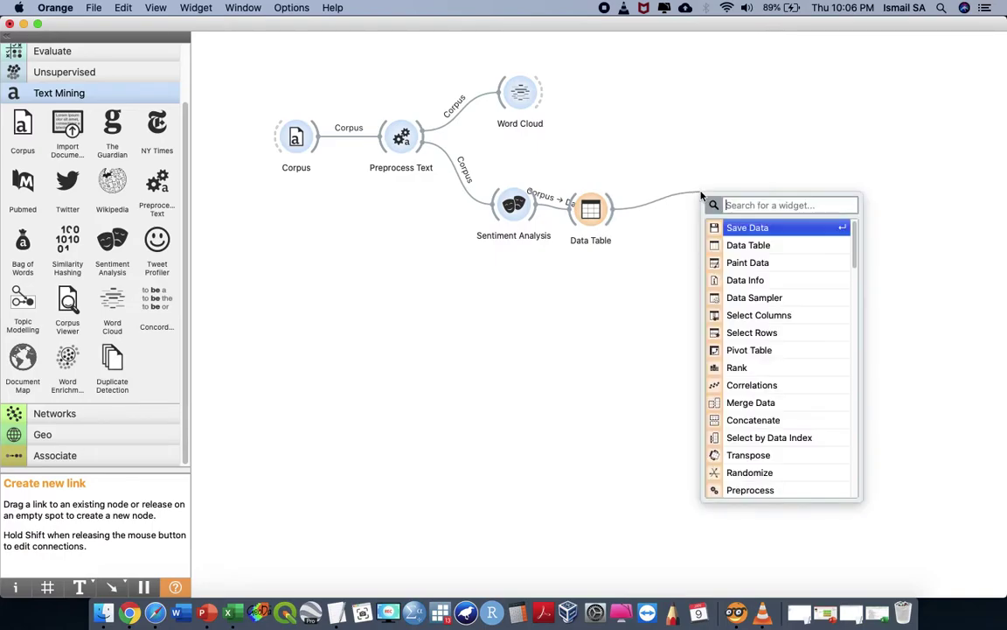
left_click(731, 228)
double_click(723, 192)
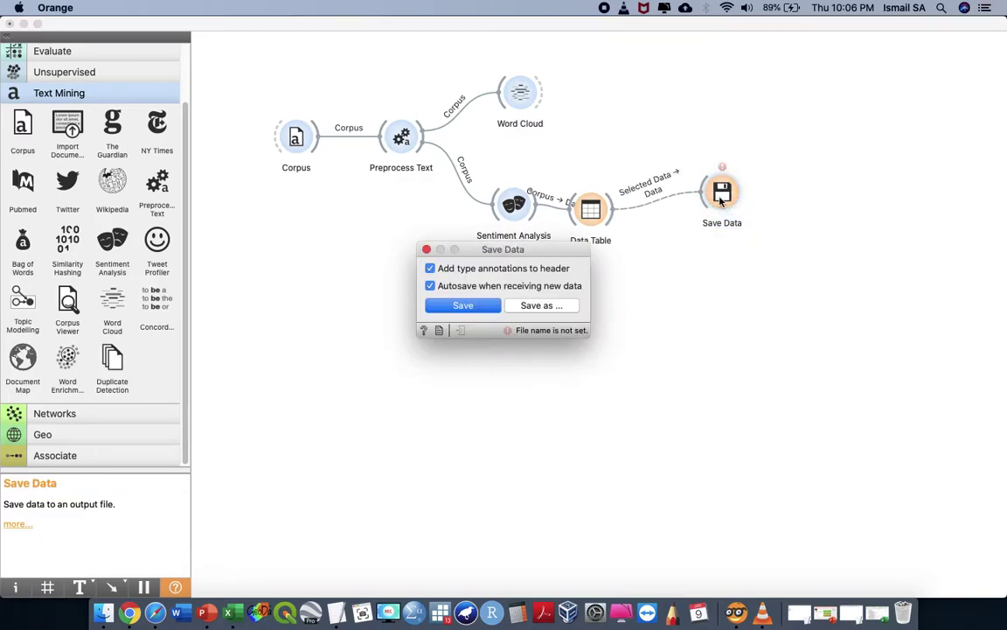
left_click(529, 306)
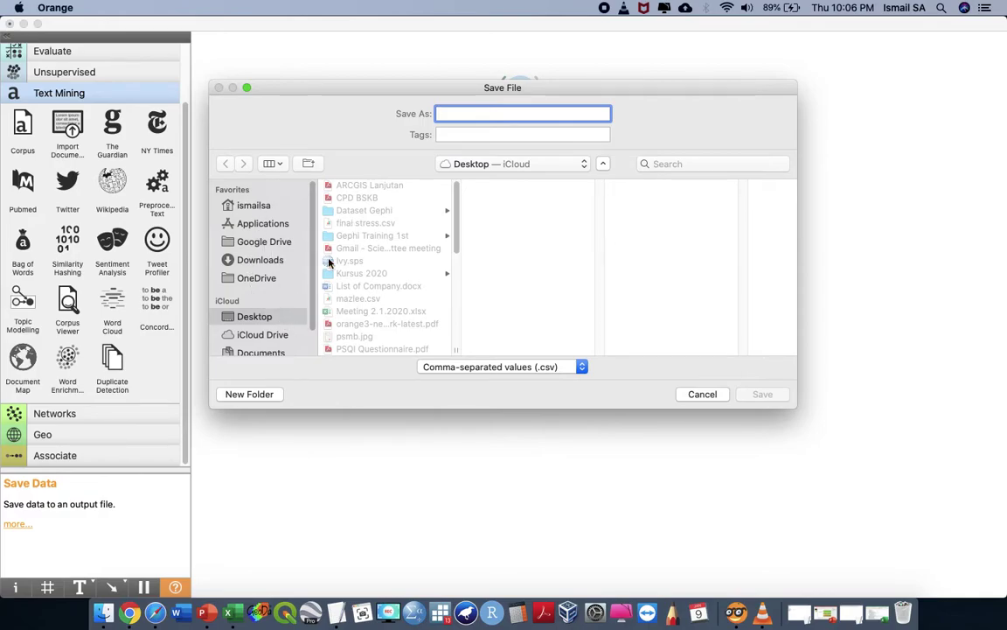
type("vape_final")
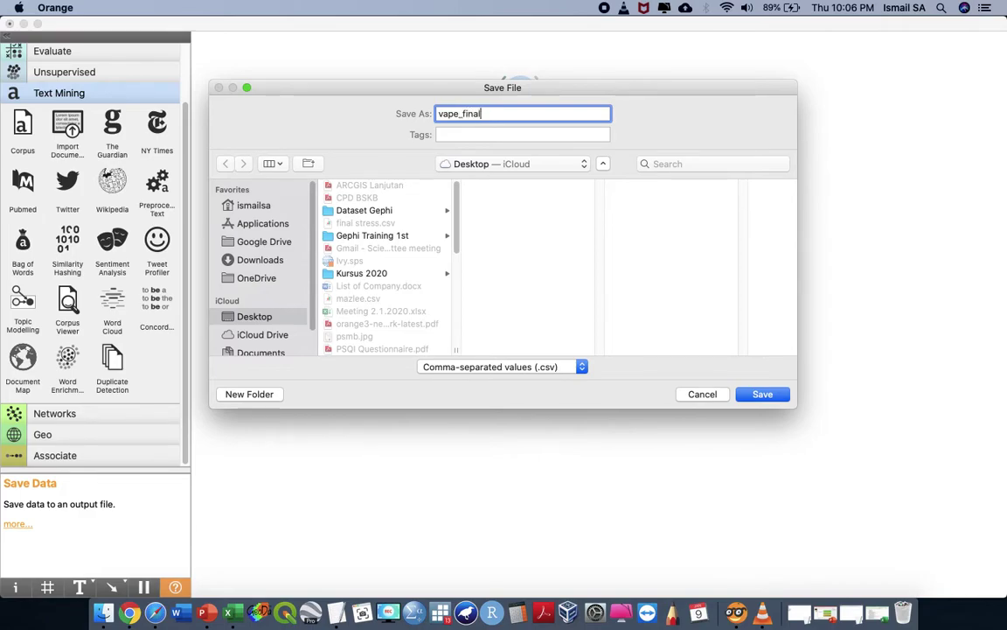
key("Return")
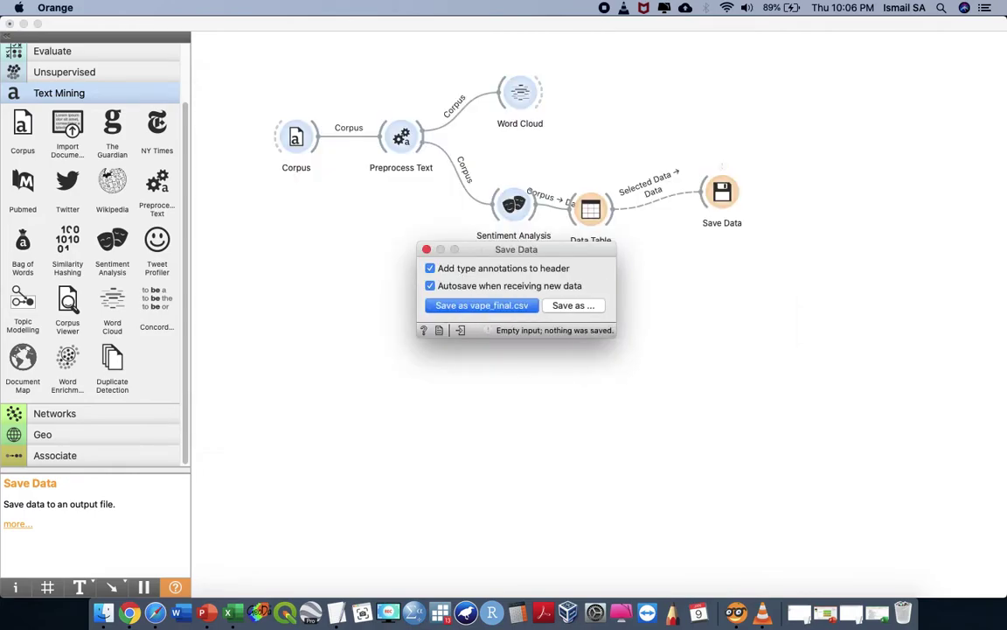
left_click(427, 250)
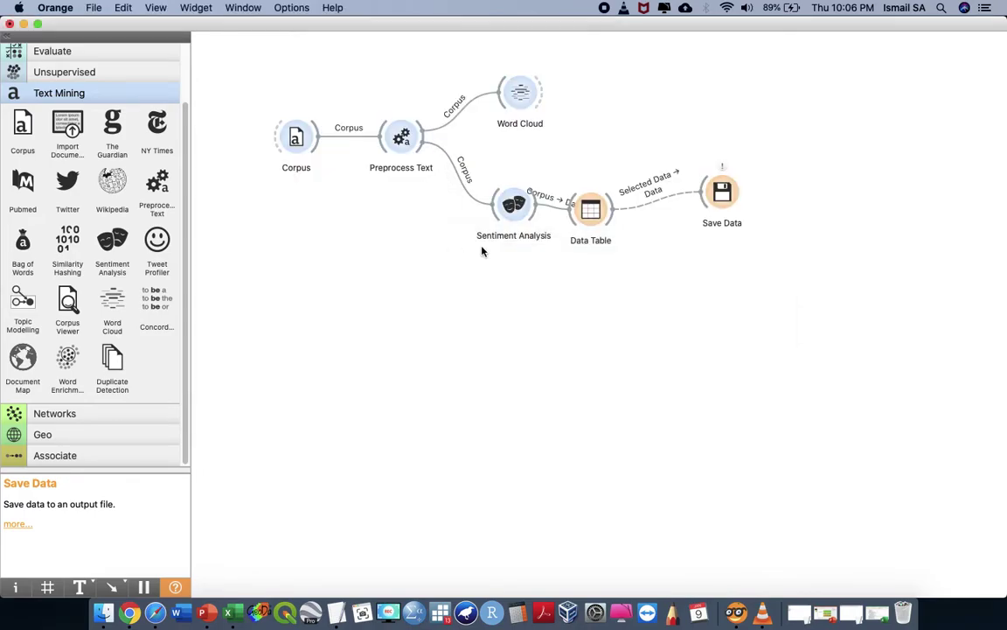
- Select all rows in the Data Table to pass them to Save Data, and check the Save Data widget's input
double_click(590, 208)
left_click(399, 140)
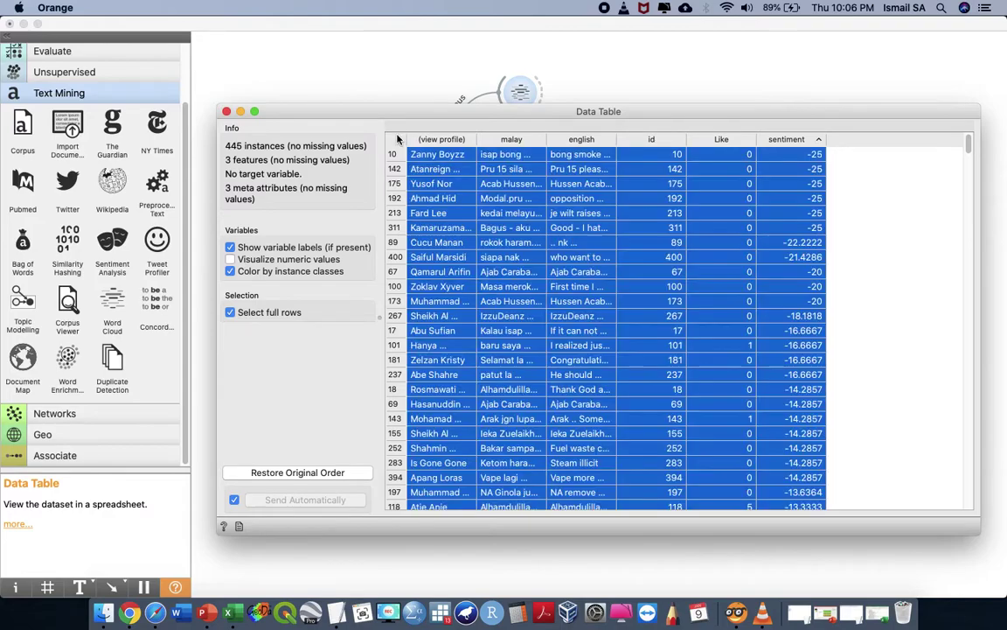
scroll(603, 323, "down", 10)
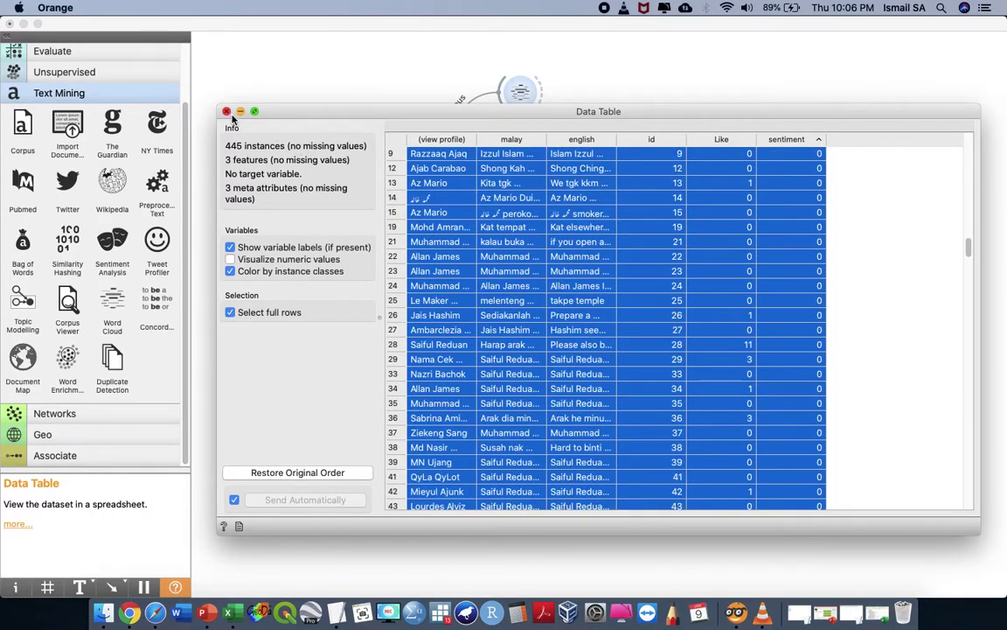
left_click(225, 111)
double_click(717, 204)
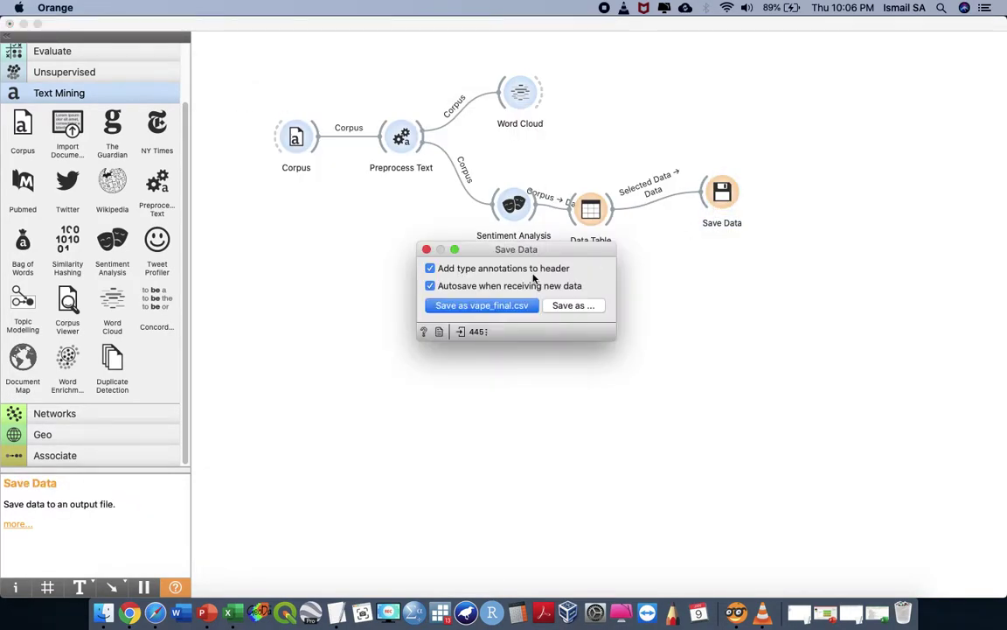
- Clear the Orange windows off the desktop, move vape_final.csv near vape.csv and open it in Excel
left_click(23, 24)
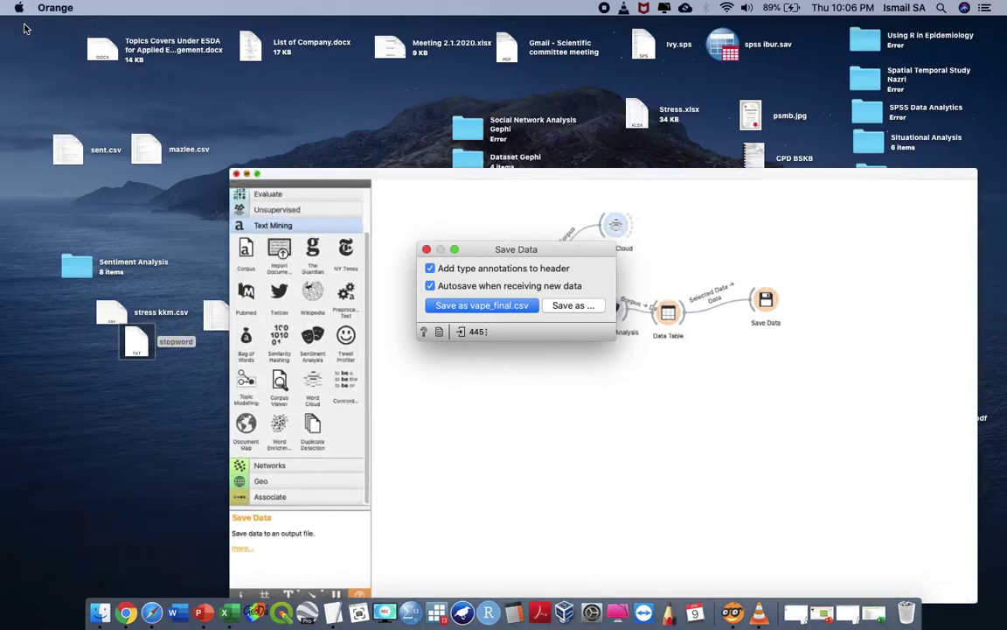
left_click(426, 249)
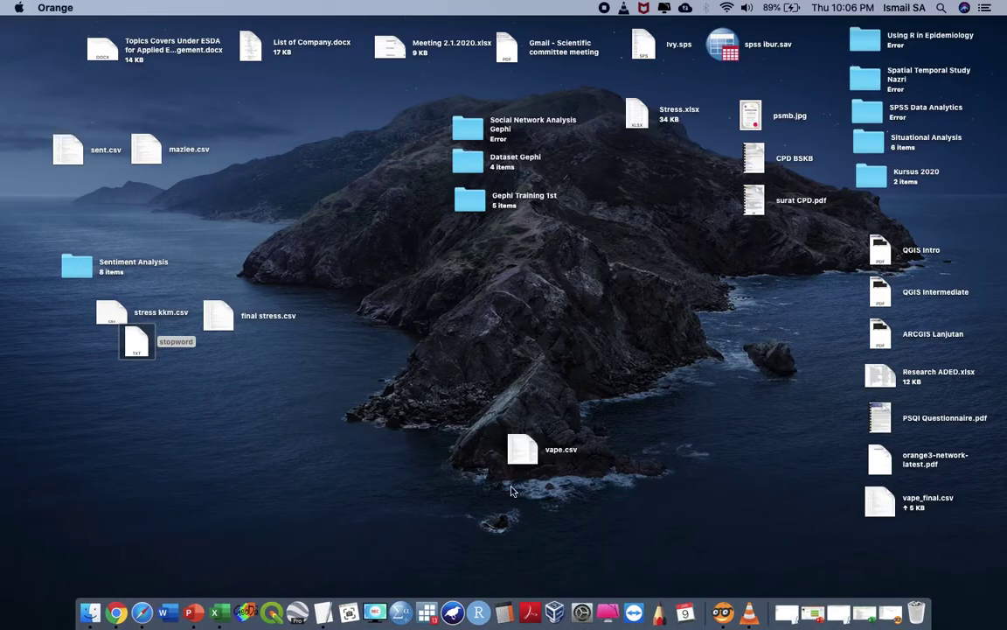
left_click_drag(880, 502, 564, 405)
right_click(564, 405)
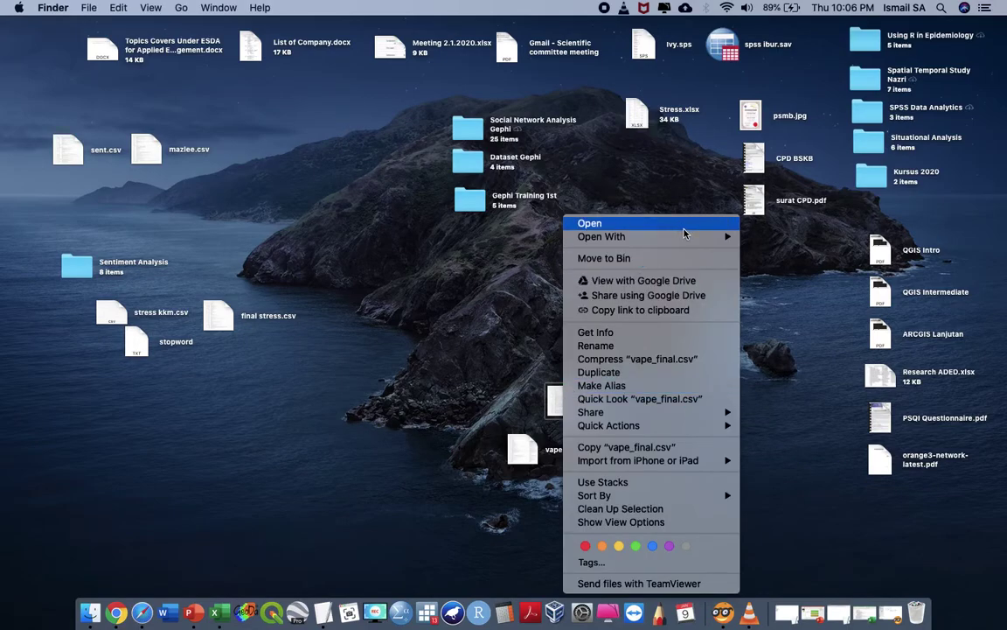
mouse_move(699, 236)
left_click(771, 262)
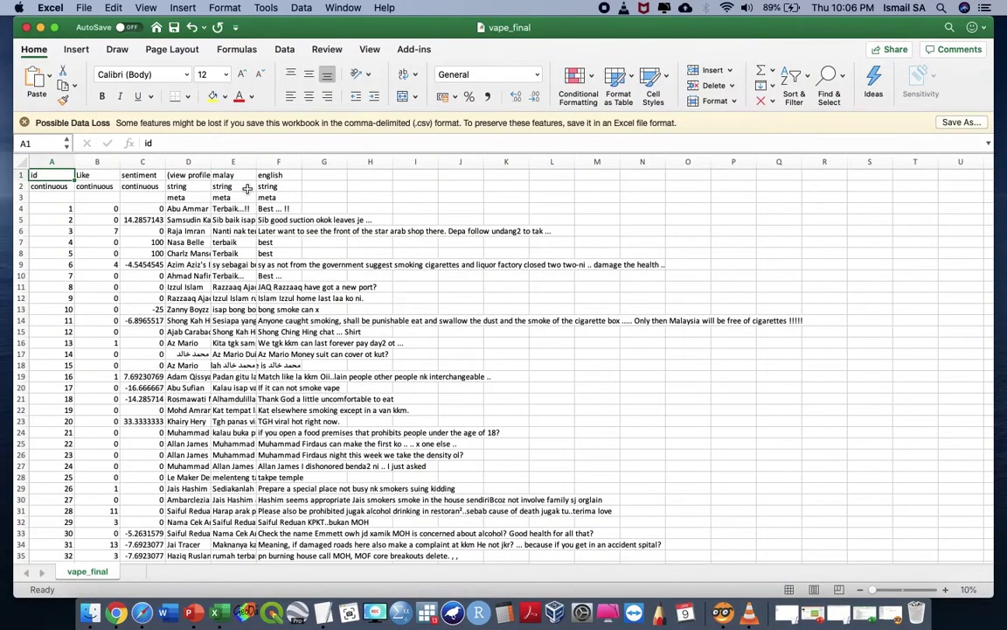
- Delete the type annotation rows 2 and 3 from the sheet, and widen the malay and (view profile) columns
left_click_drag(17, 197, 21, 190)
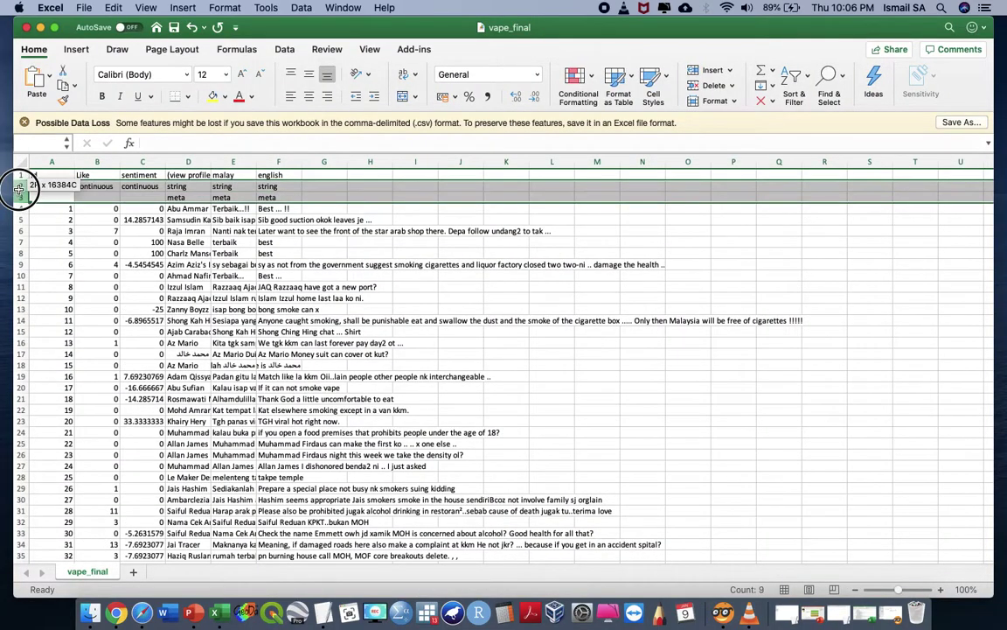
right_click(22, 193)
left_click(51, 268)
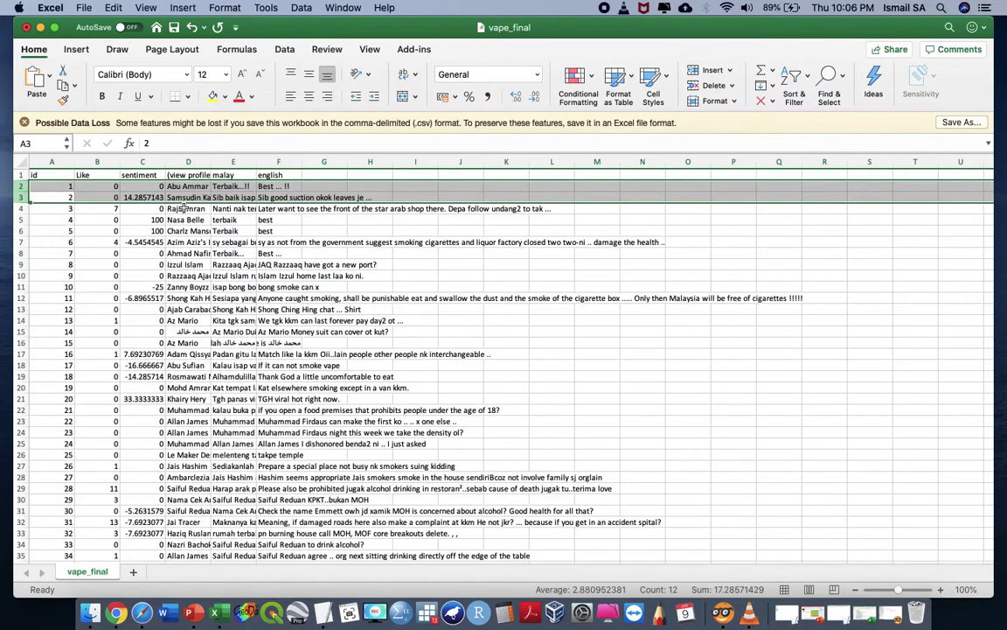
left_click_drag(256, 163, 322, 157)
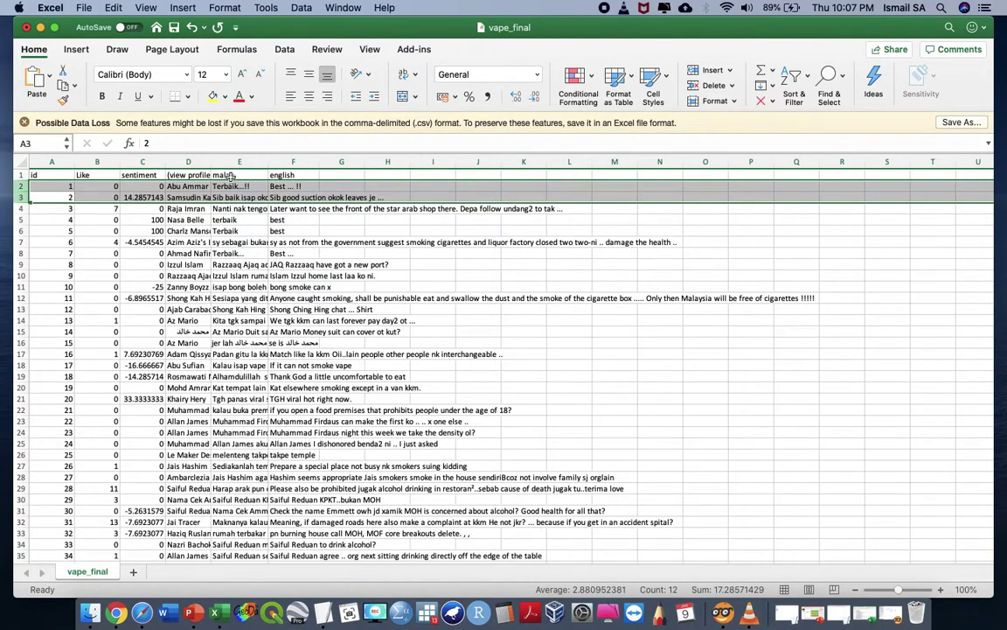
left_click_drag(211, 164, 229, 162)
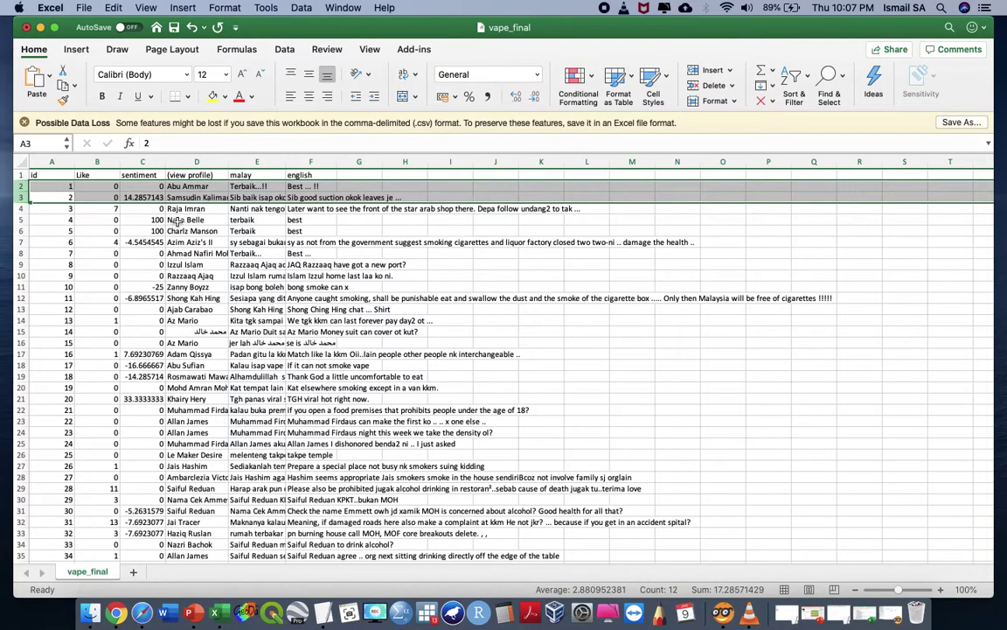
- Add filters to the header row and sort the sheet by the sentiment column in ascending order
left_click(138, 175)
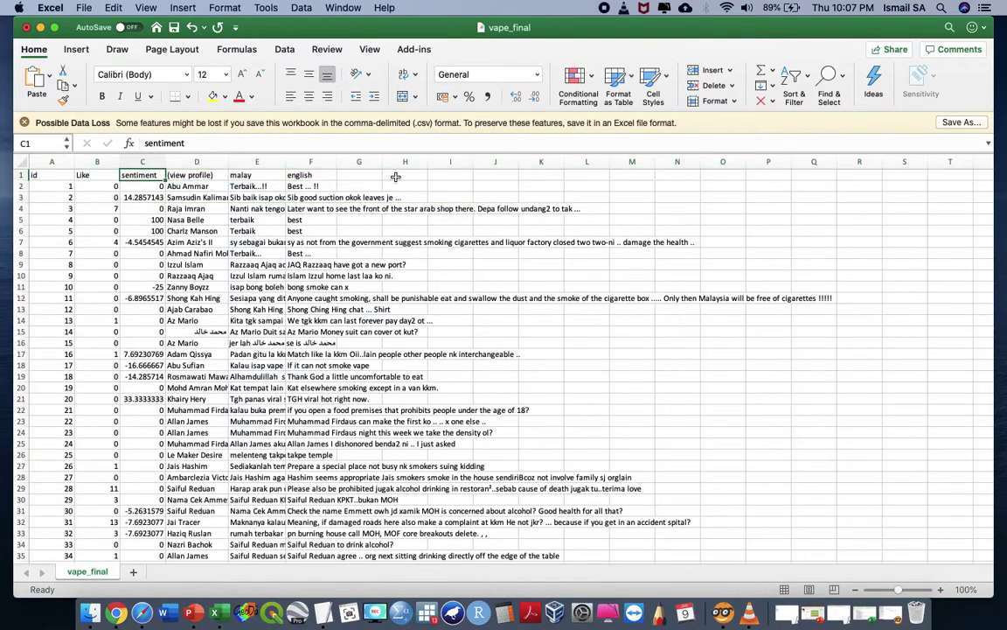
left_click(792, 79)
left_click(819, 157)
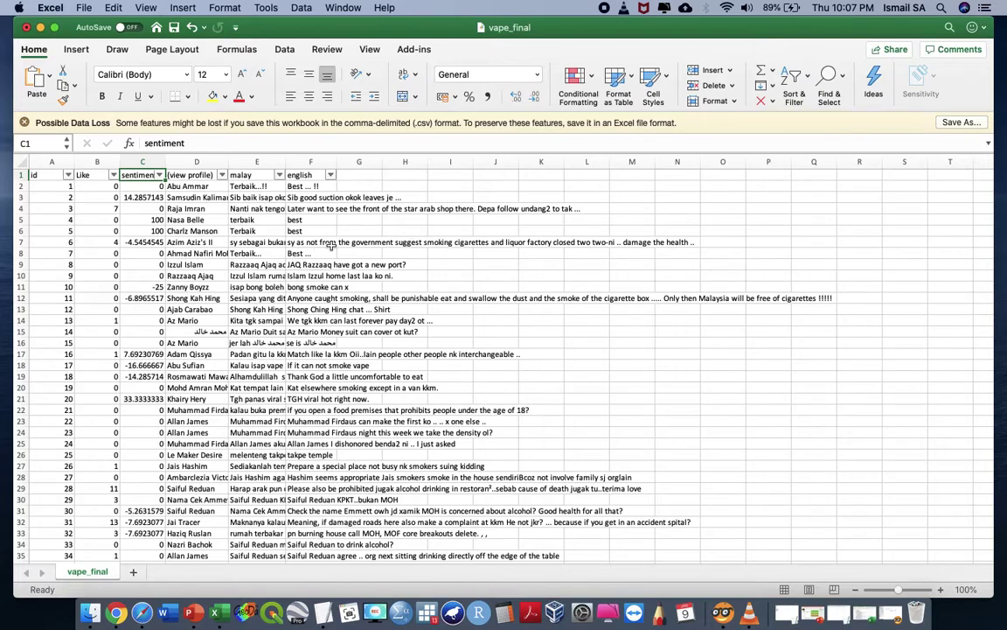
left_click(792, 77)
left_click(826, 99)
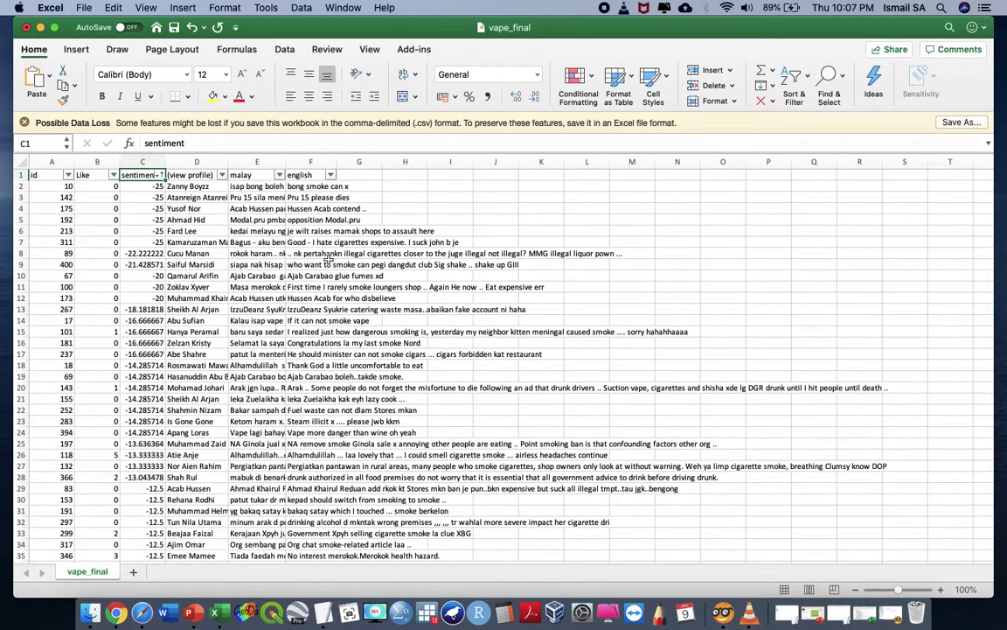
left_click(190, 288)
- Select all negative sentiment scores, C2 to C120, to count them
left_click(144, 186)
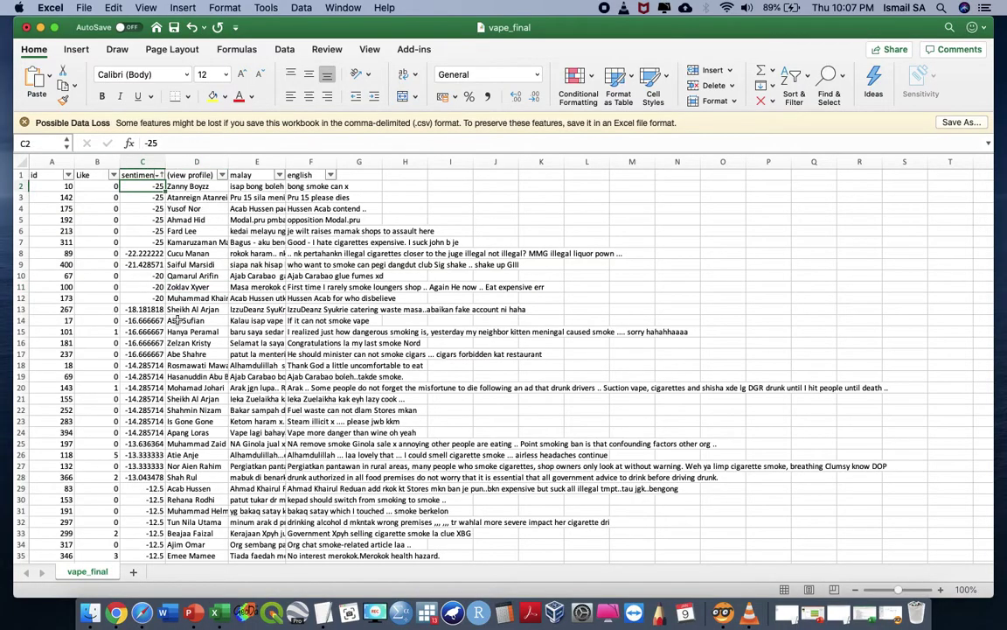
scroll(186, 324, "down", 5)
scroll(186, 325, "down", 20)
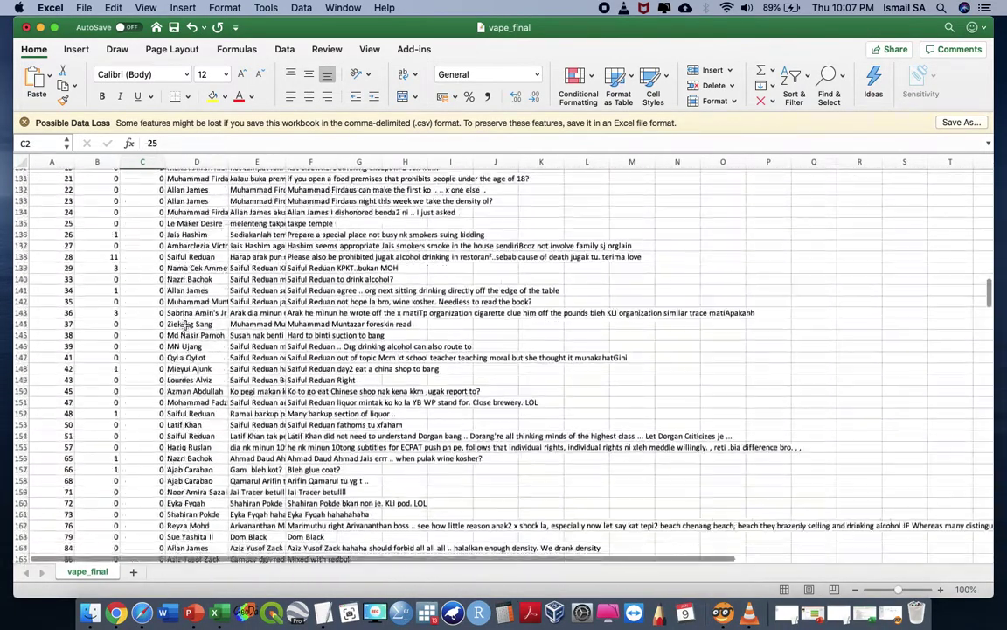
scroll(185, 324, "up", 6)
left_click(140, 237, "shift")
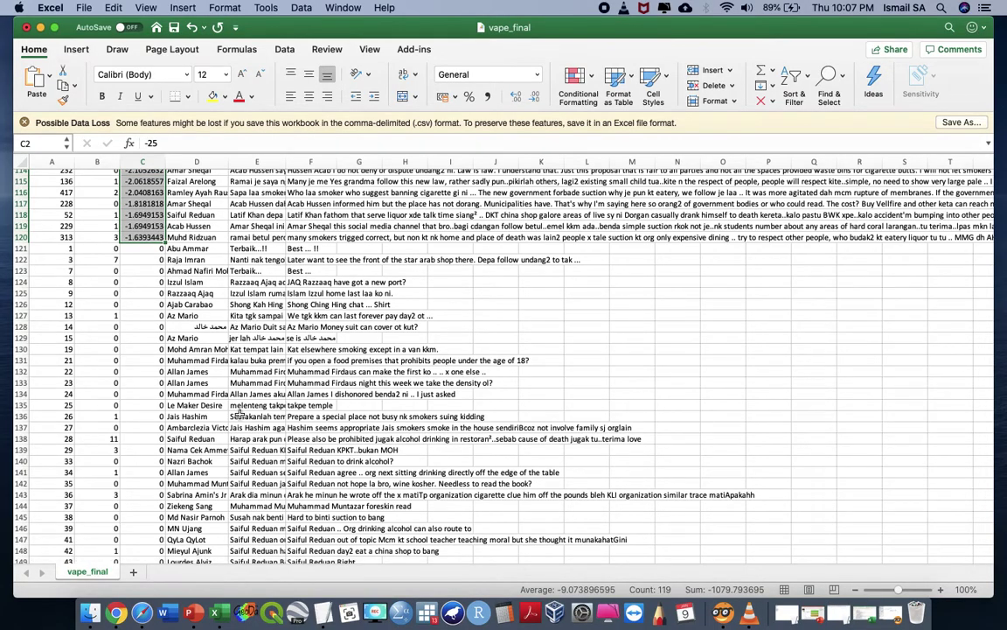
- Below the data, enter the label Negative in B450 and the count 119 in C450
scroll(237, 416, "down", 20)
scroll(238, 413, "down", 20)
scroll(239, 413, "up", 20)
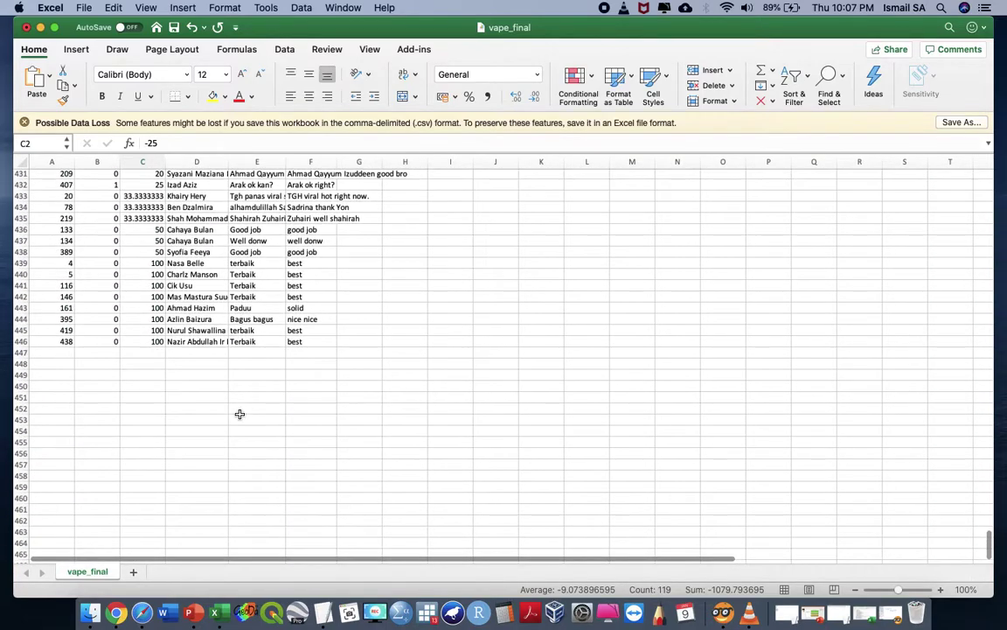
left_click(112, 386)
type("Negative")
key("Tab")
type("119")
key("Return")
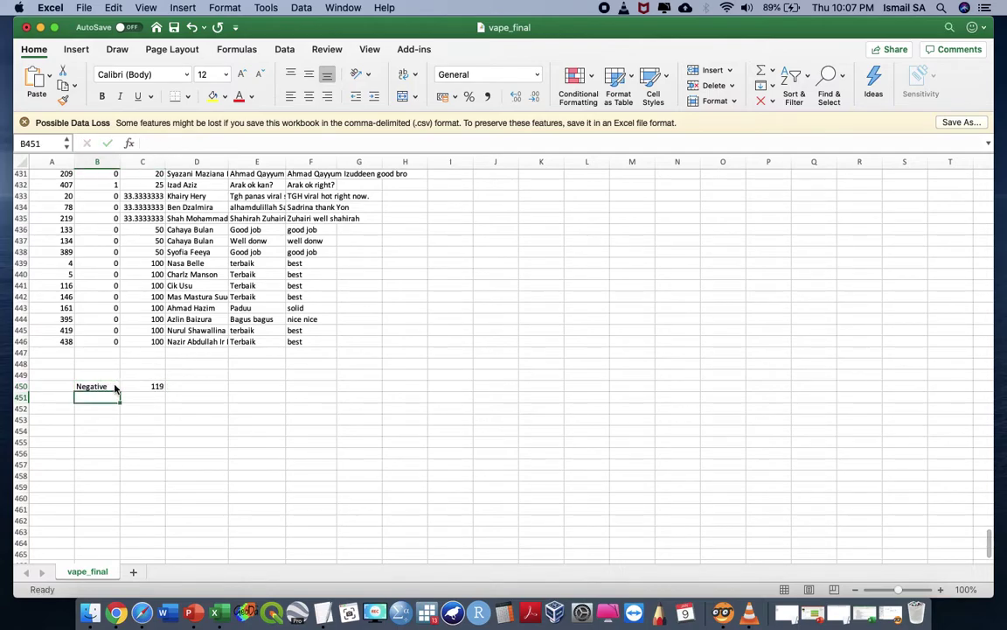
- Select all positive sentiment scores, from C446 up to C382, to count them
left_click(140, 341)
scroll(153, 342, "up", 10)
scroll(156, 343, "up", 6)
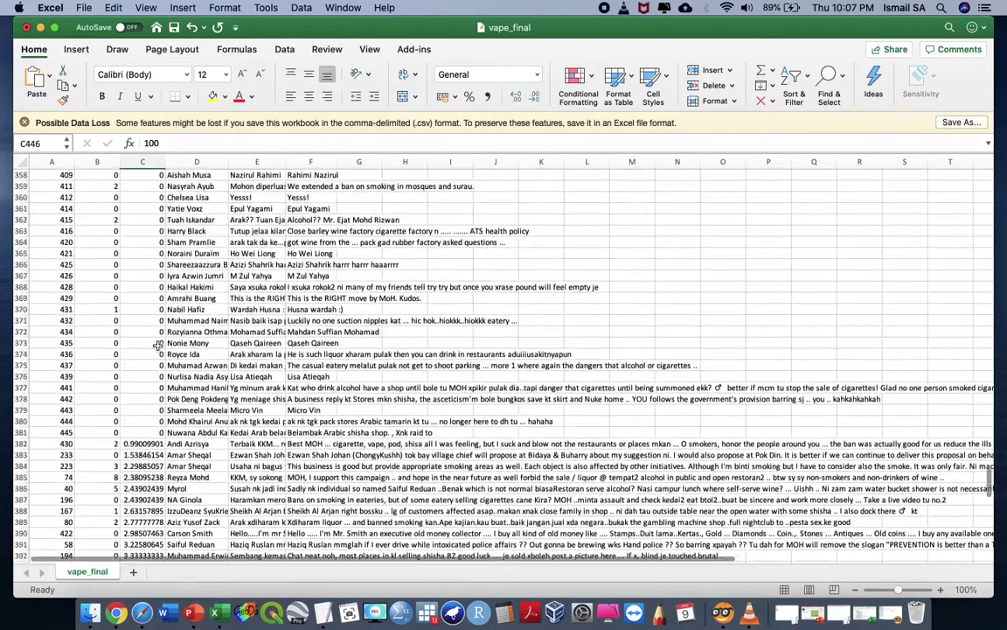
left_click(140, 412, "shift")
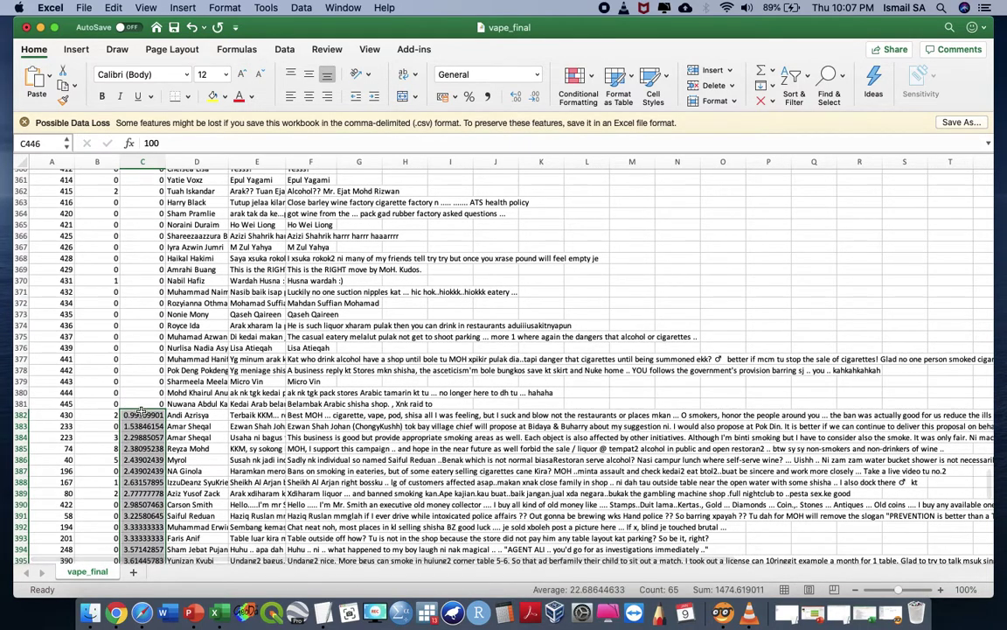
- Enter the count 65 in C451 and label it Positive in B451
scroll(140, 412, "down", 15)
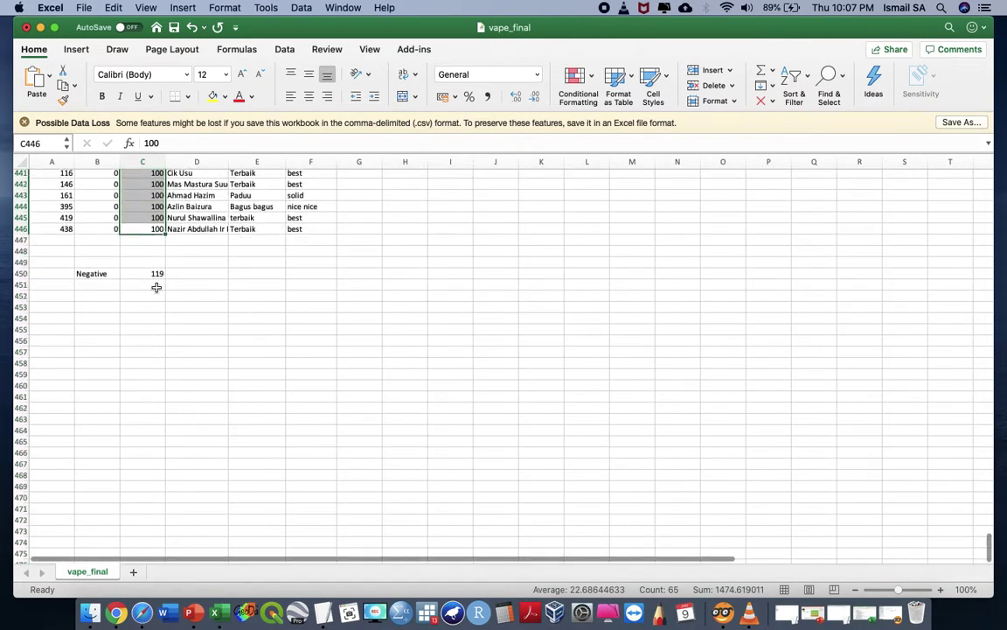
left_click(155, 286)
type("65")
key("Tab")
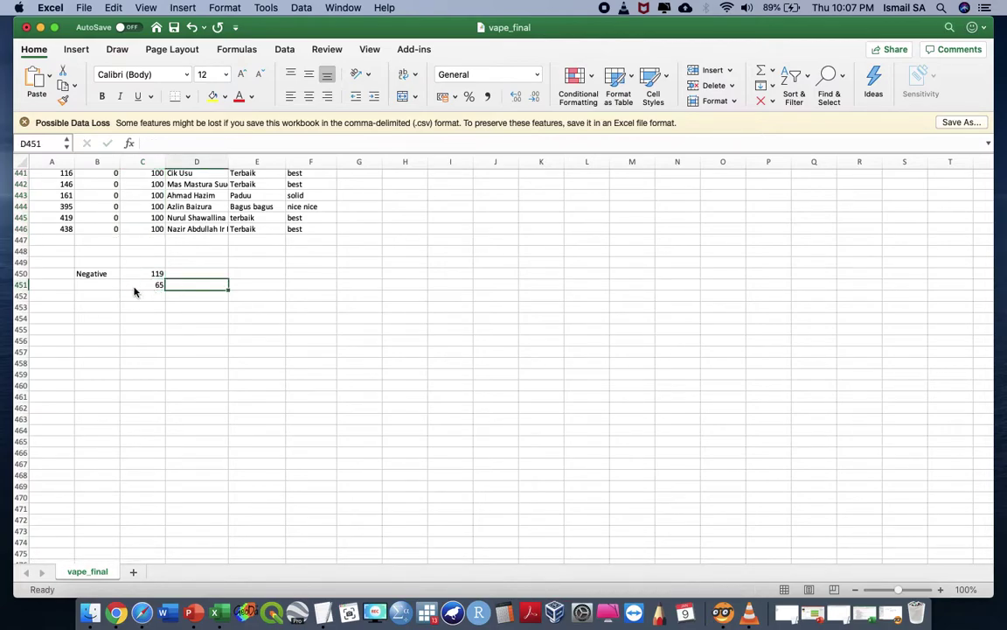
left_click(85, 284)
type("Posi")
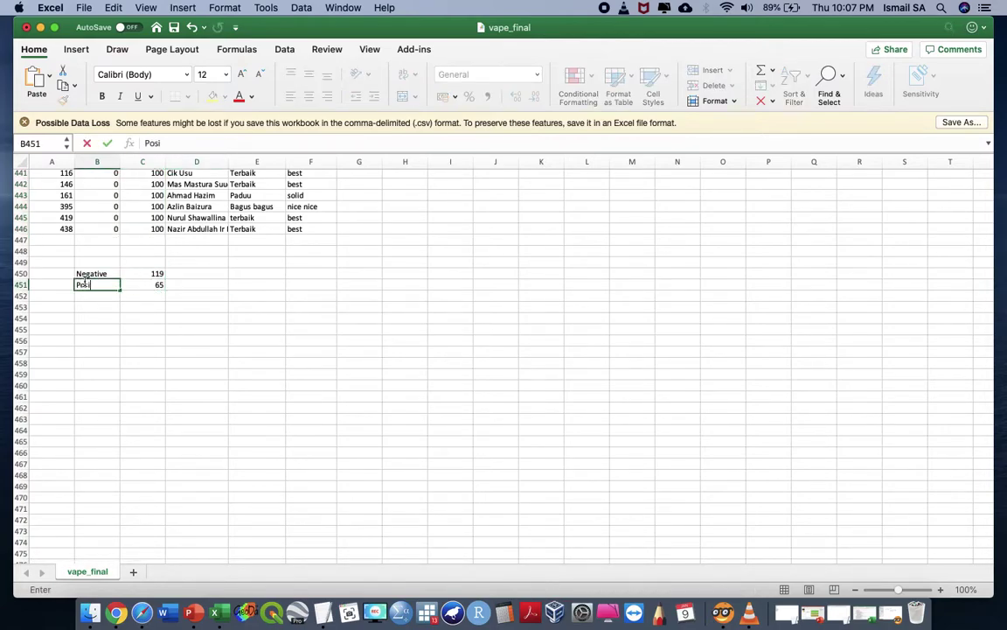
type("tive")
key("Tab")
- Add the label Neutral in B452 and calculate its count in C452 with =445-C451-C450
left_click(85, 295)
type("Neutral")
key("Tab")
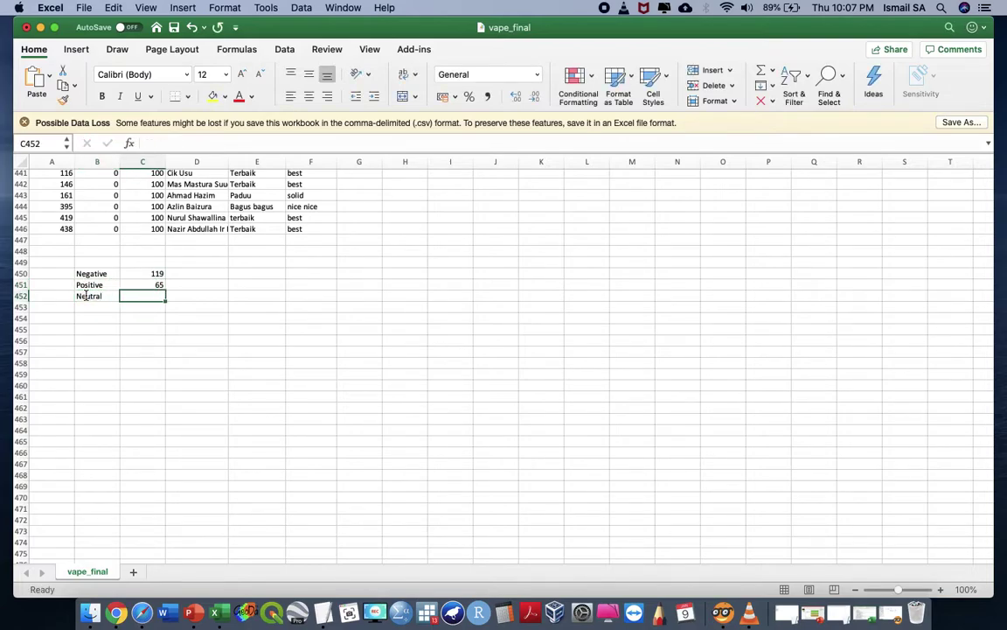
type("=44")
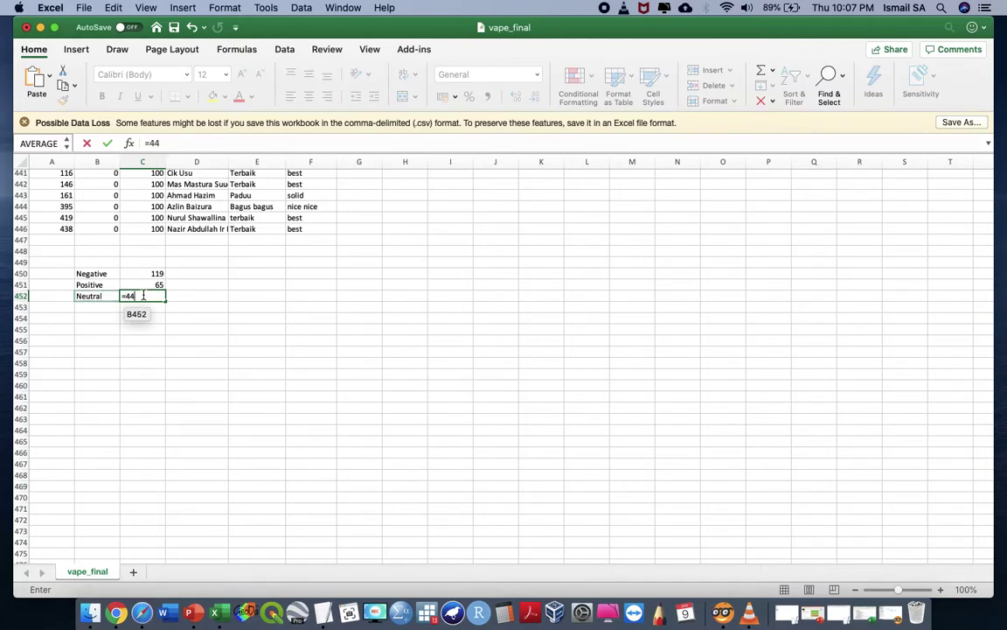
type("5-")
left_click(155, 286)
type("-")
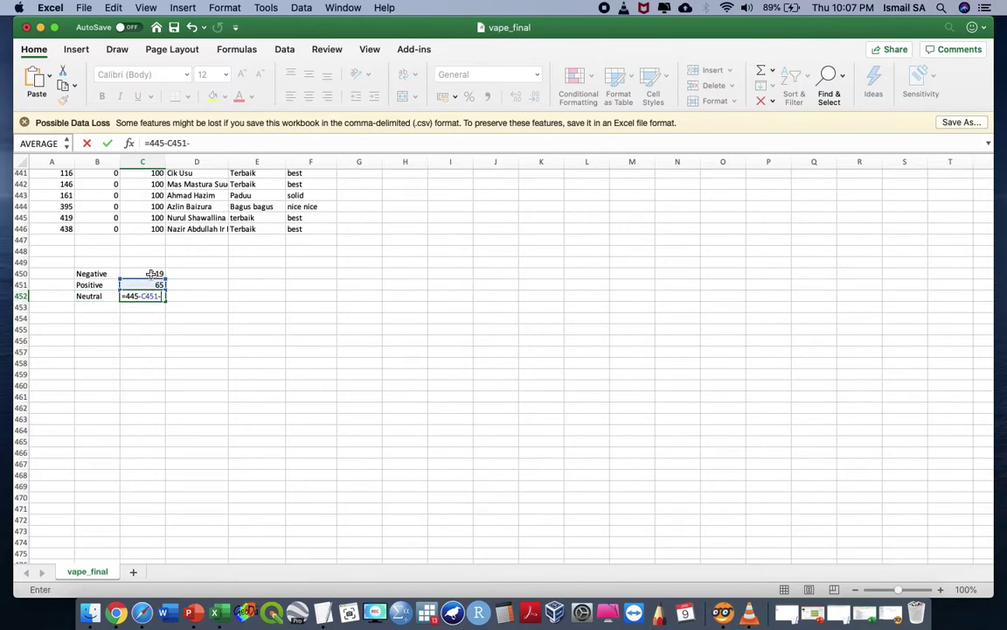
left_click(149, 272)
key("Return")
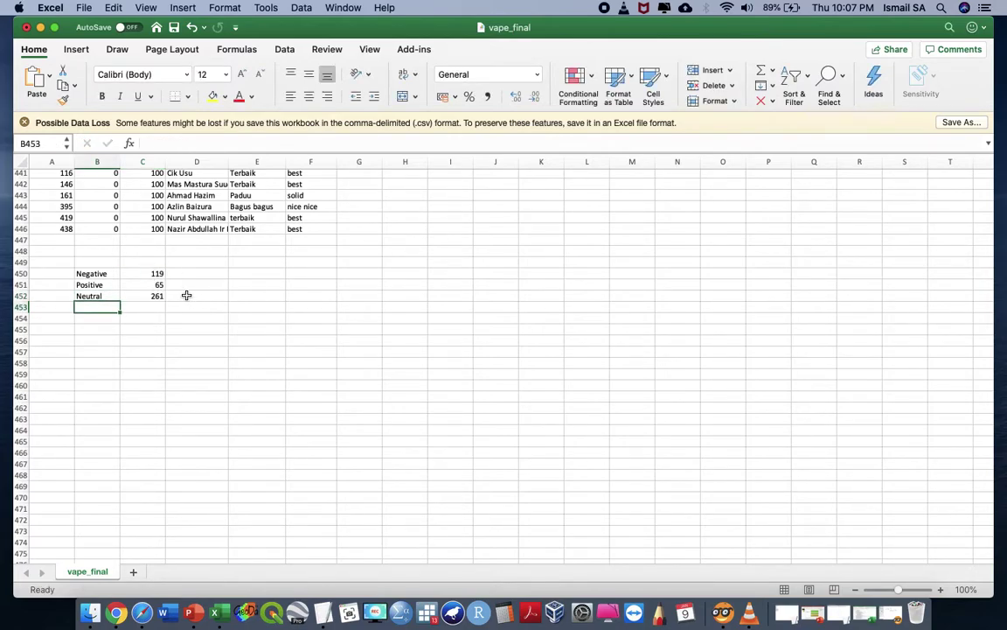
- Sum the negative sentiment scores C2:C120 in cell D450, beside the negative count
left_click(175, 273)
type("=sum")
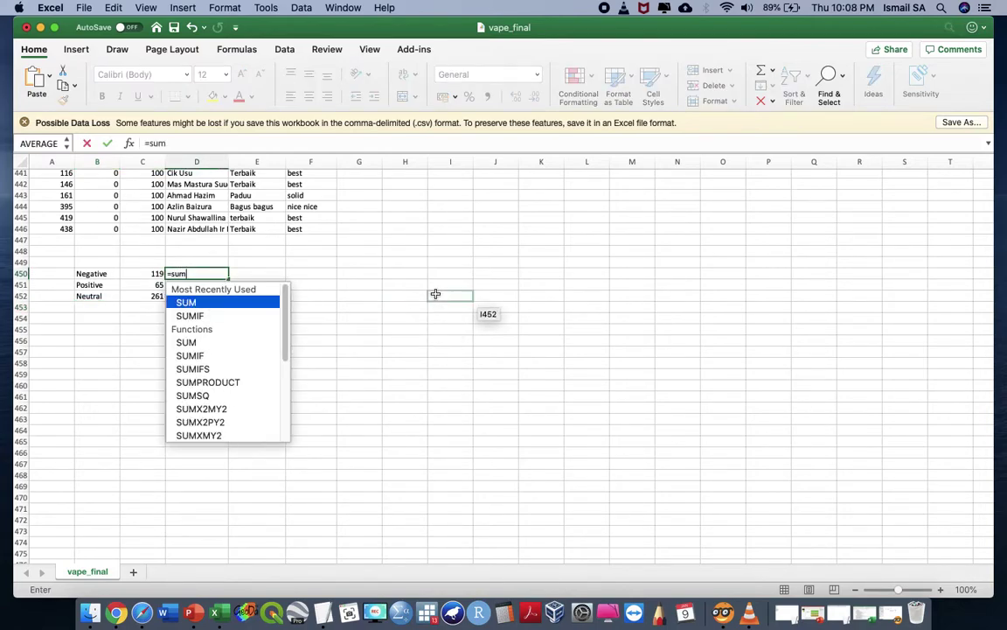
scroll(435, 294, "up", 1)
scroll(435, 294, "right", 1)
type("(")
scroll(162, 249, "up", 20)
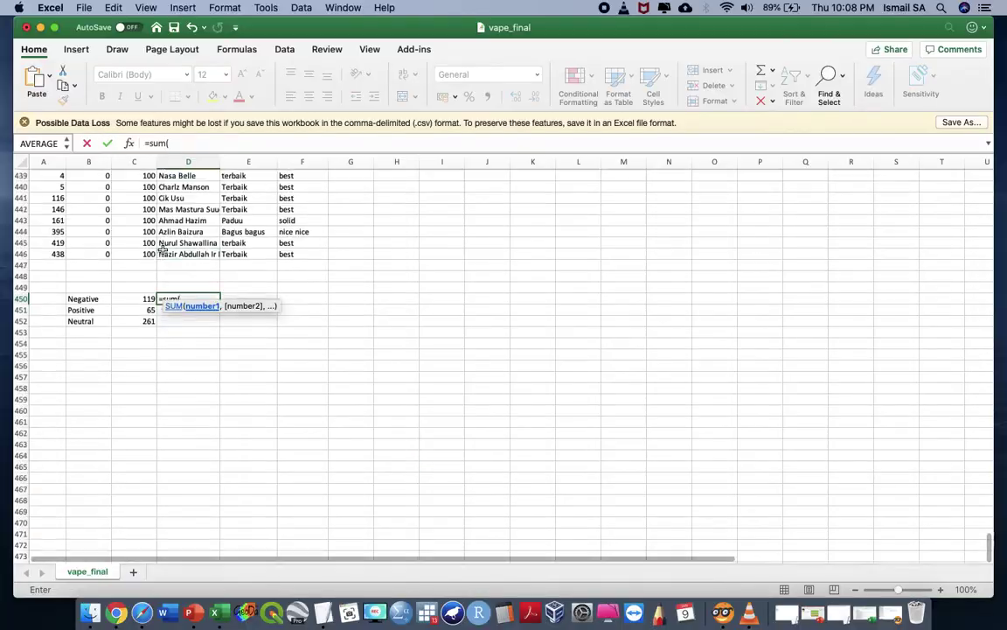
scroll(162, 249, "up", 20)
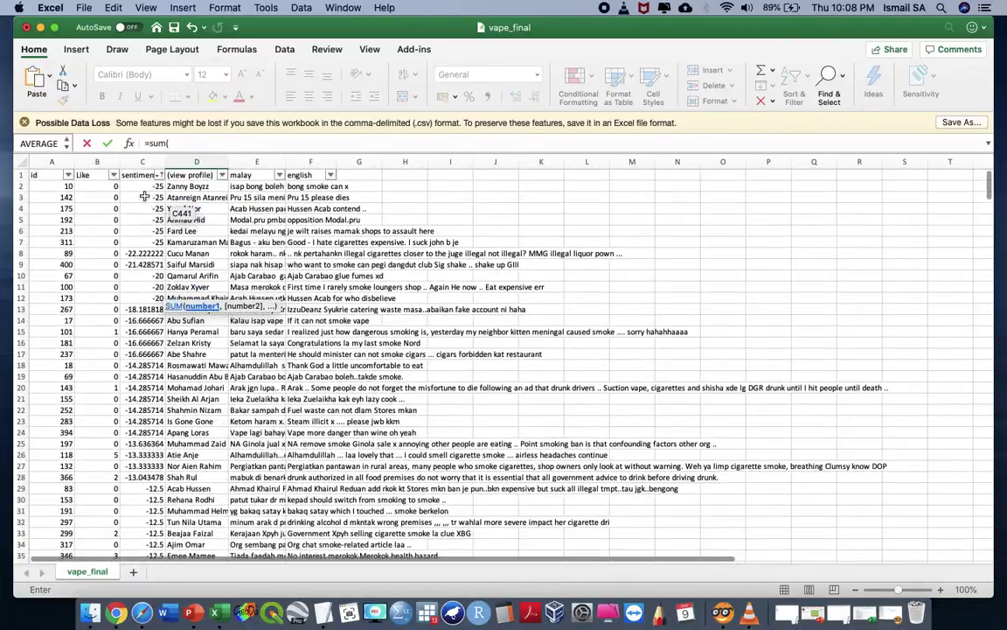
left_click(151, 186)
scroll(150, 339, "down", 20)
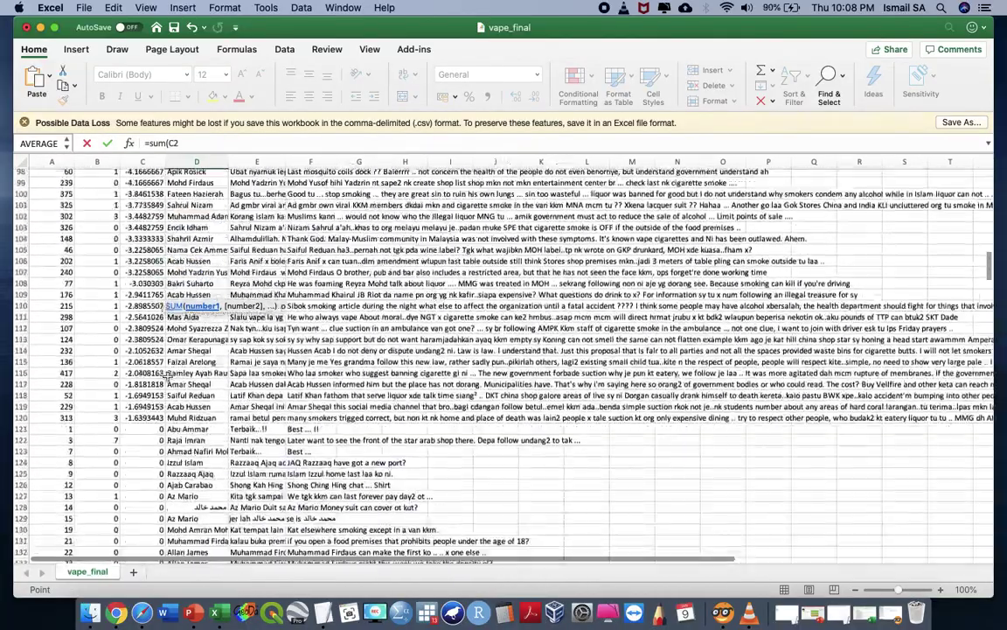
scroll(166, 375, "down", 3)
left_click(151, 337, "shift")
key("Return")
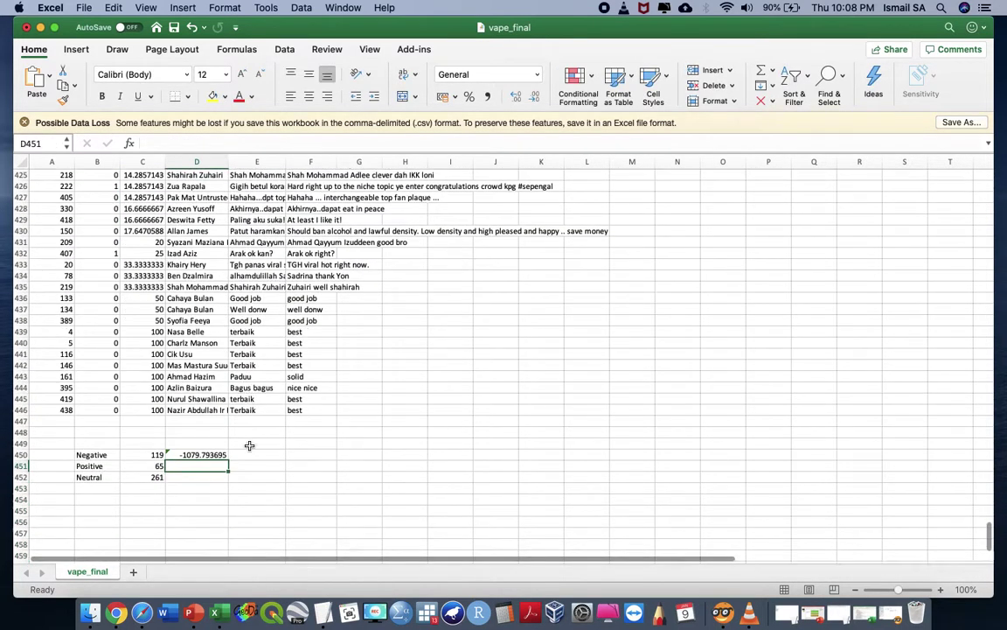
- Sum the positive sentiment scores in cell D451 with =SUM(C382:C446)
left_click(208, 466)
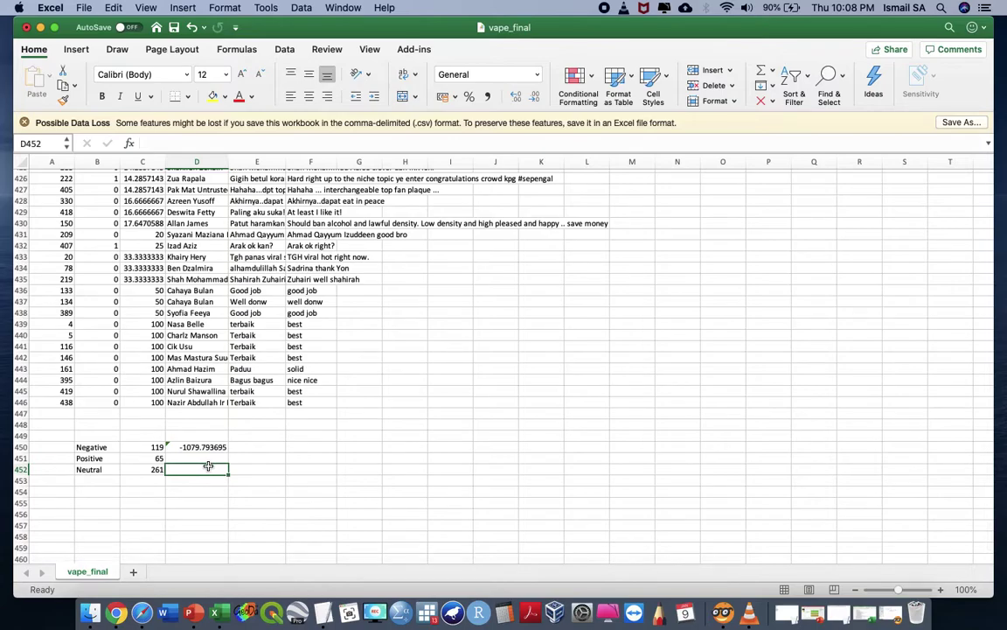
key("Up")
type("=Sum")
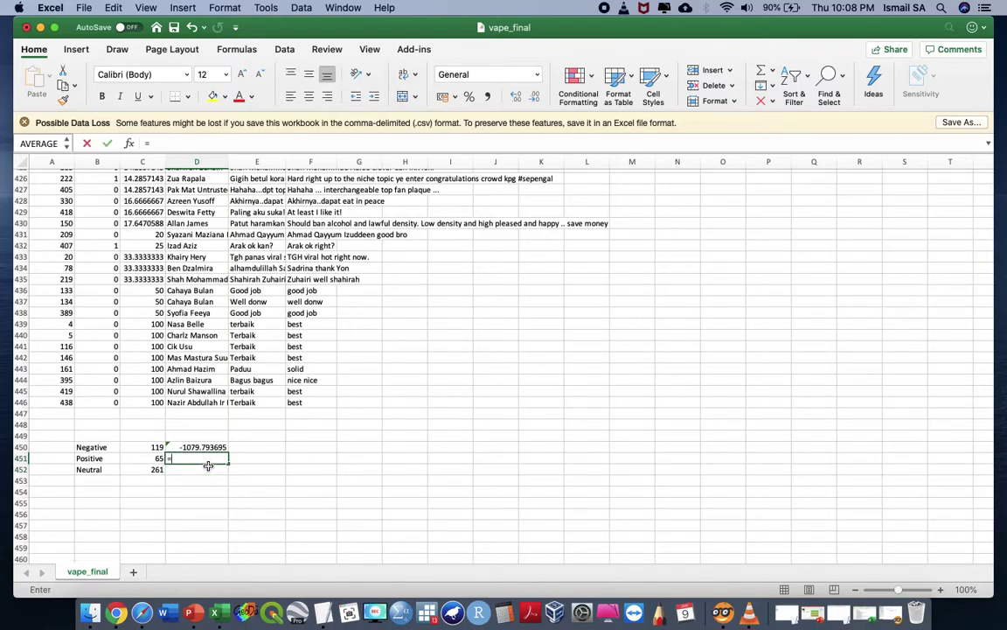
type("(")
left_click(145, 402)
scroll(152, 402, "up", 3)
scroll(152, 402, "up", 15)
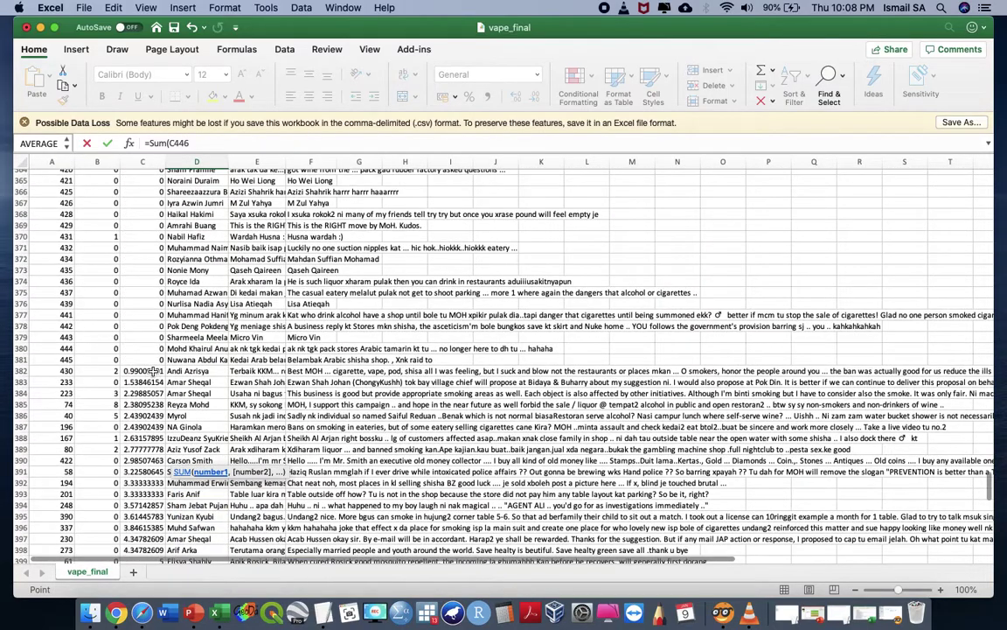
left_click(152, 371, "shift")
scroll(153, 372, "down", 20)
scroll(153, 372, "down", 6)
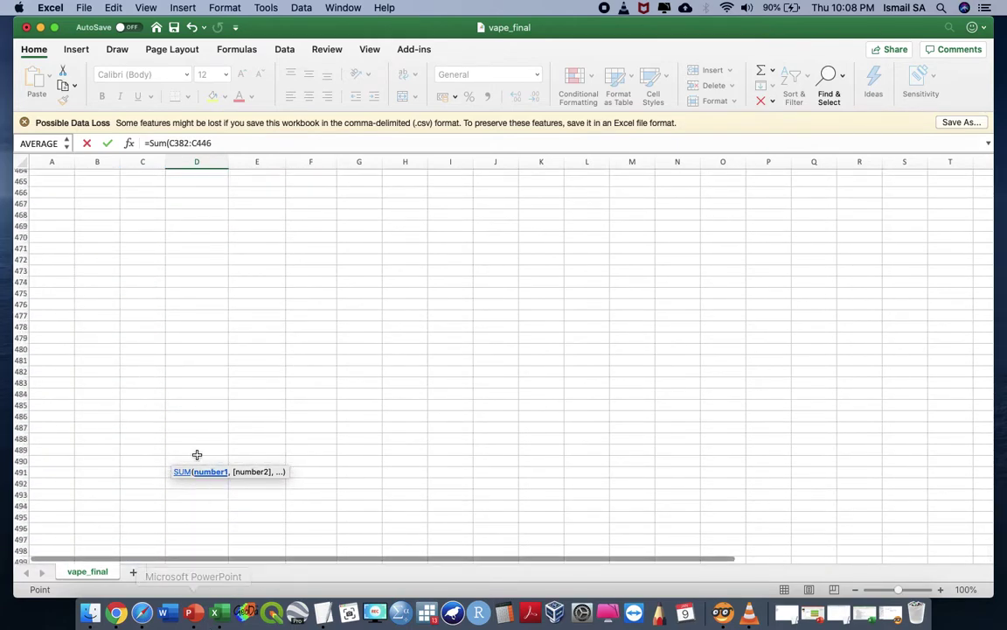
scroll(167, 386, "up", 8)
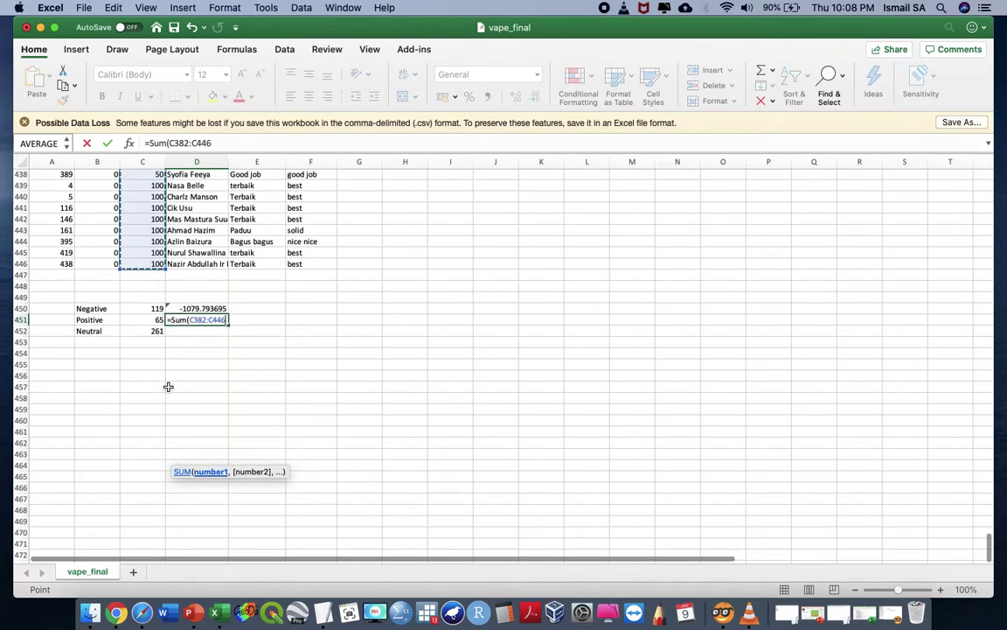
key("Return")
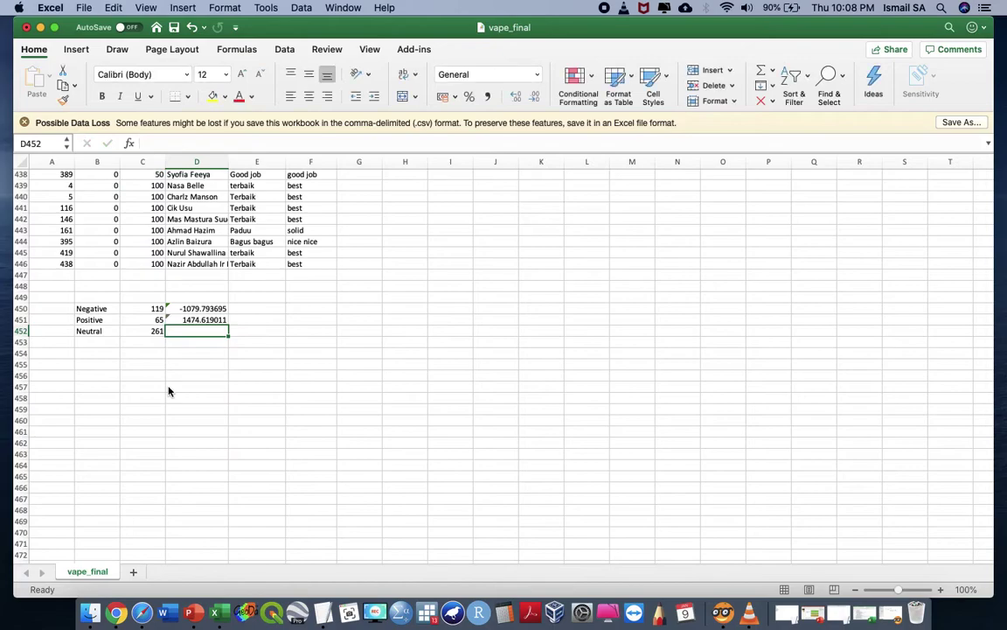
left_click(210, 320)
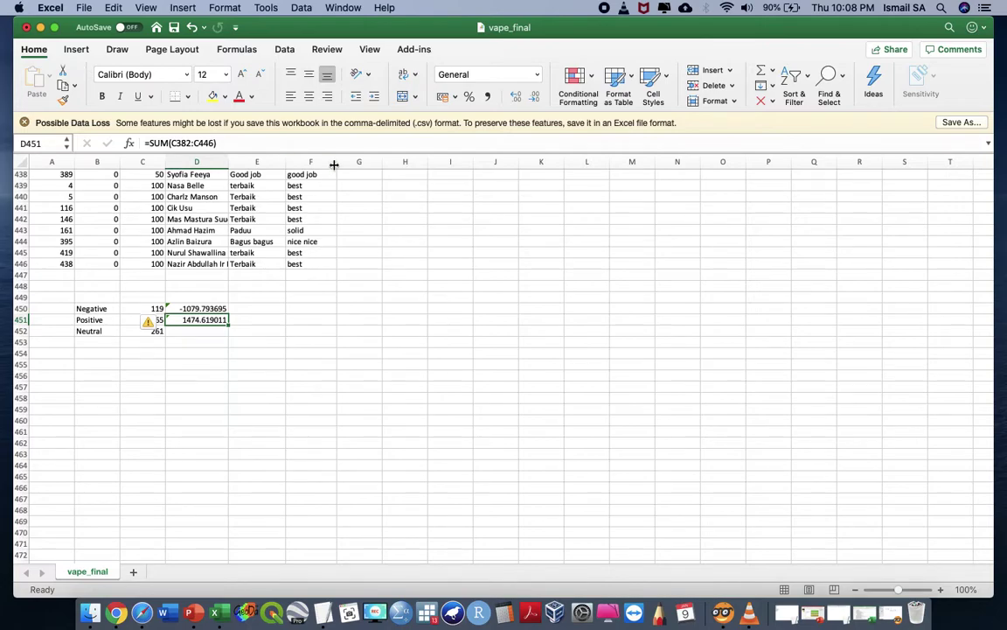
- Switch to Safari and open the website kajidataonline.com
left_click(143, 612)
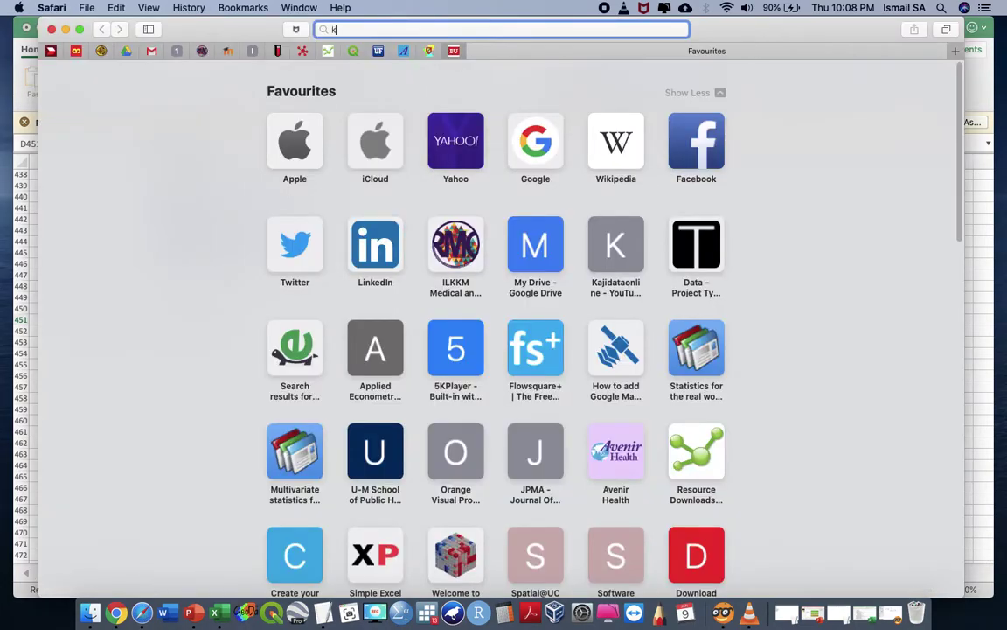
type("kajida")
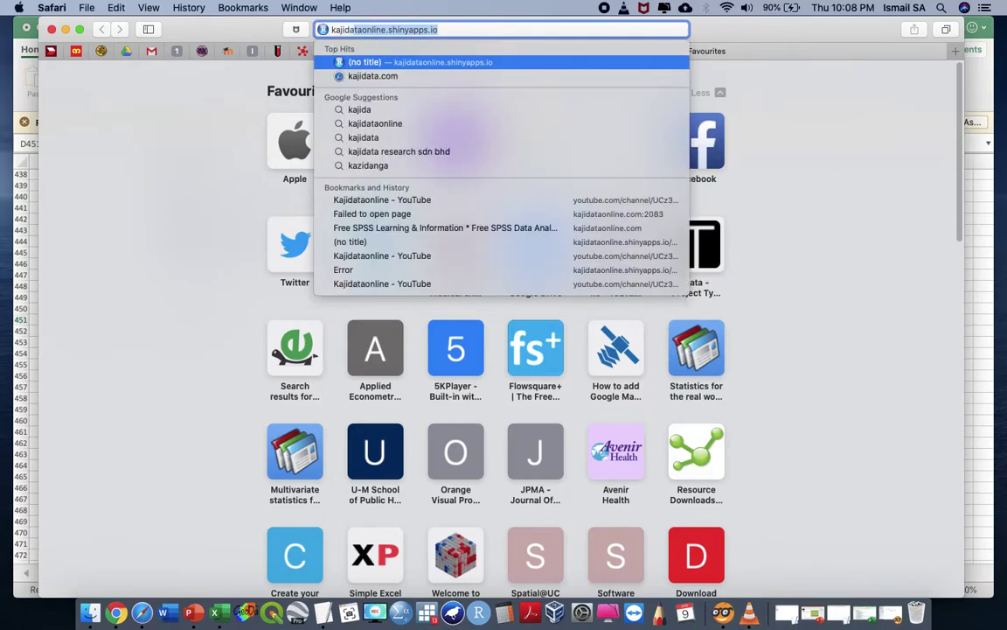
type("taon")
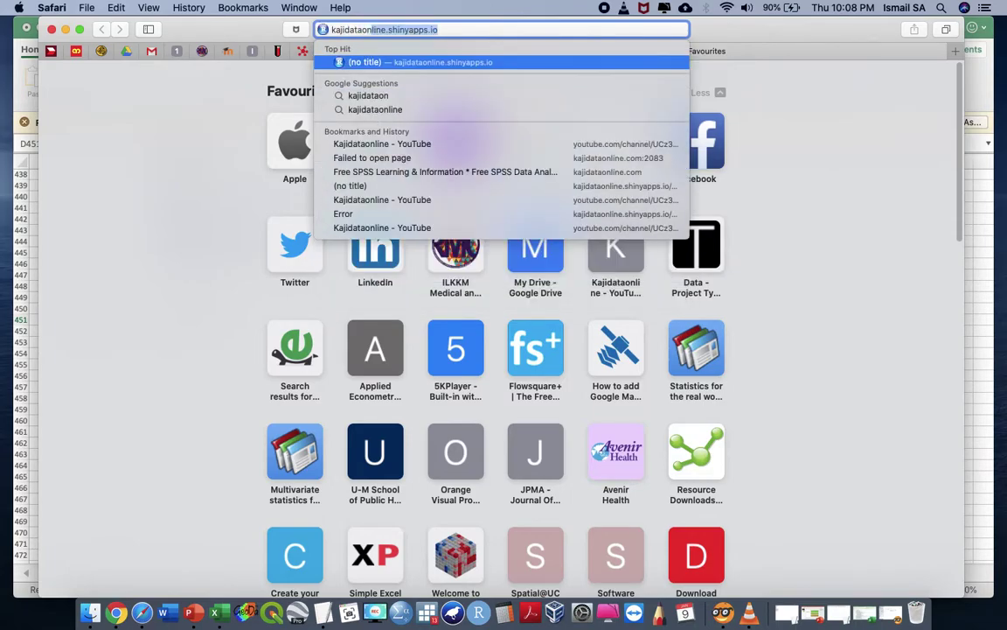
key("Right")
key("BackSpace")
key("BackSpace")
key("BackSpace")
key("BackSpace")
key("BackSpace")
key("BackSpace")
key("BackSpace")
key("BackSpace")
key("BackSpace")
key("BackSpace")
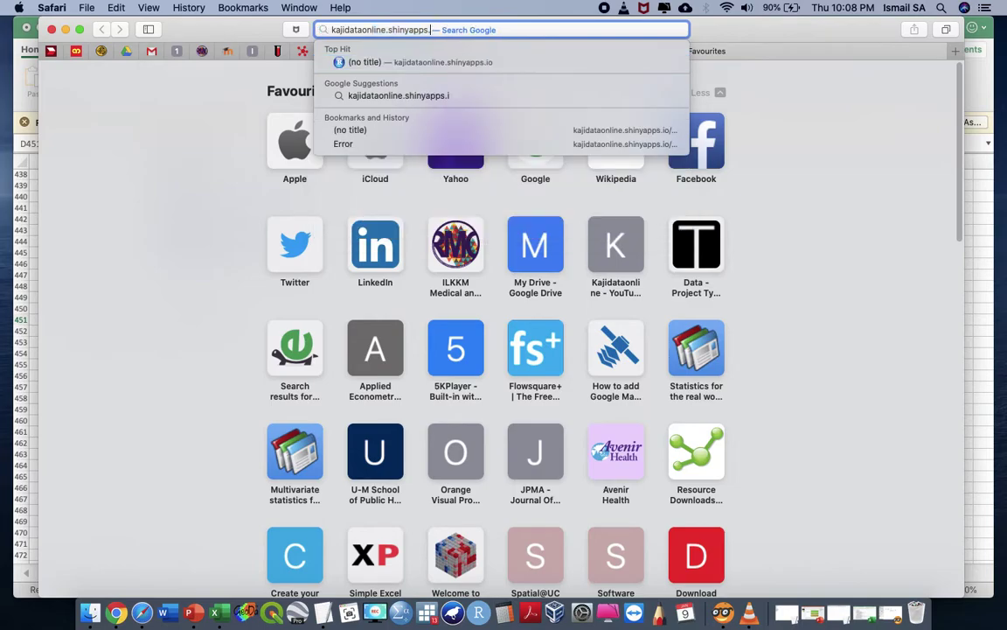
key("BackSpace")
key("BackSpace")
key("BackSpace")
type("com")
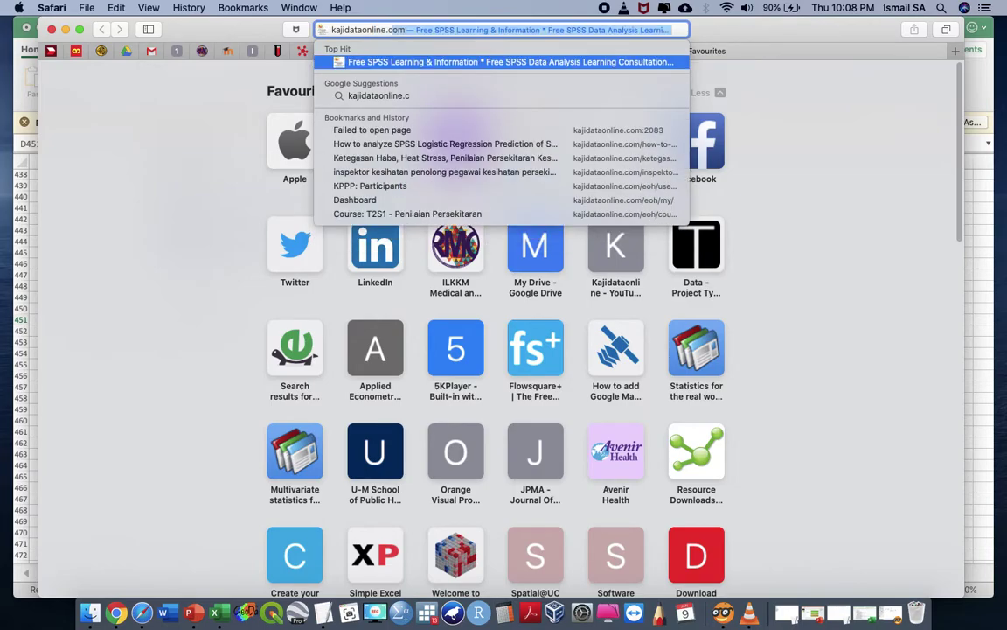
key("Return")
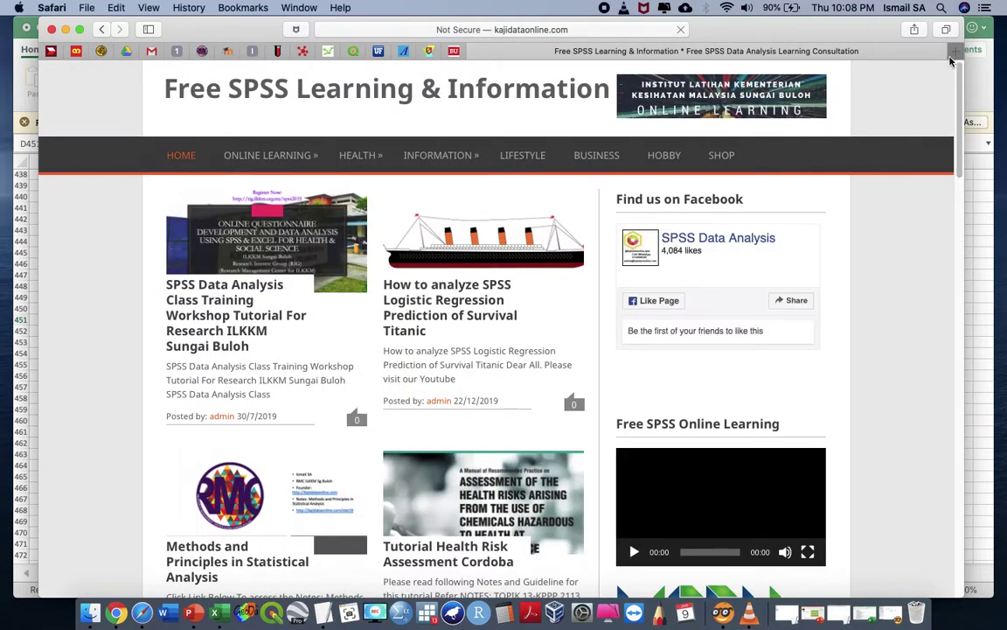
- Open YouTube in a new tab, view the account's own Kajidataonline channel, and close the browser window
left_click(954, 53)
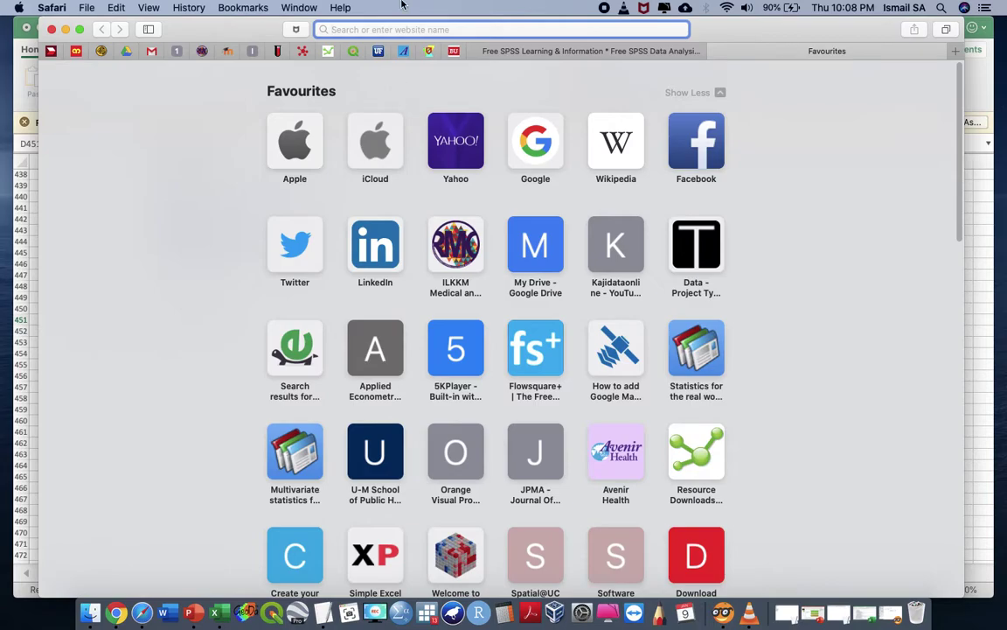
type("you")
key("Return")
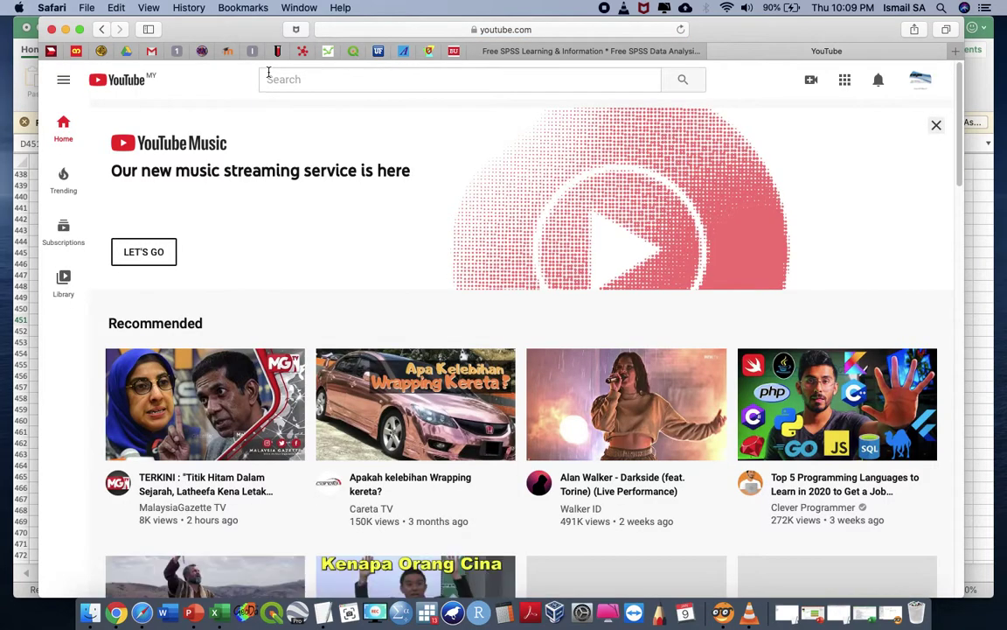
left_click(918, 87)
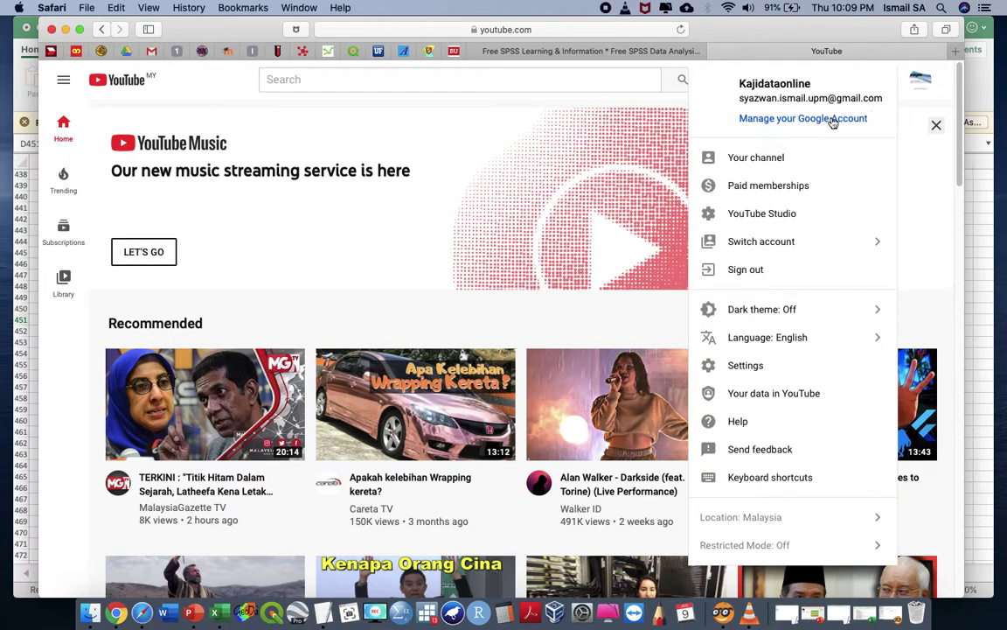
left_click(781, 160)
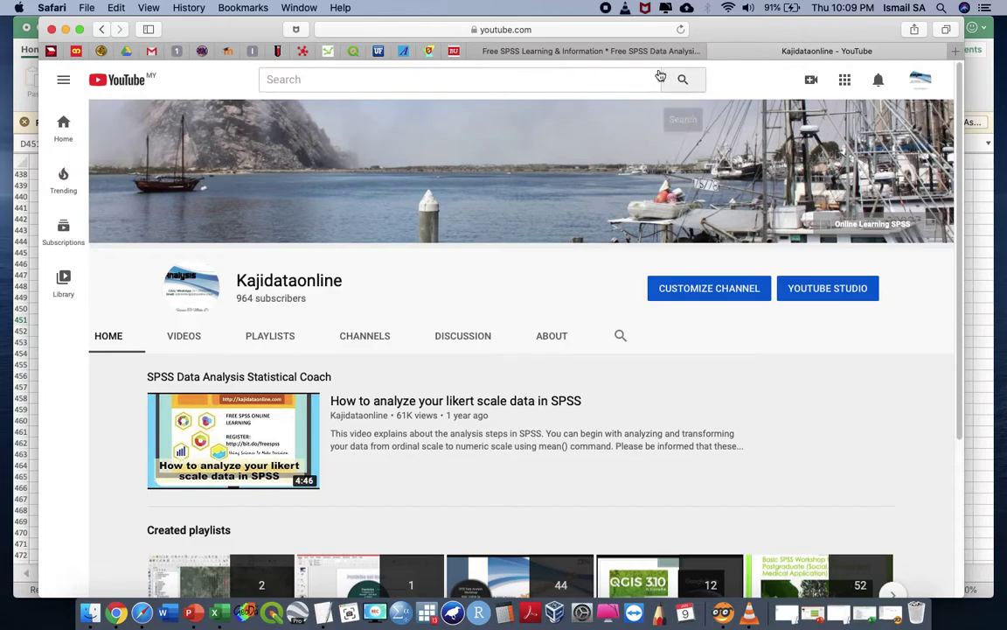
left_click(52, 29)
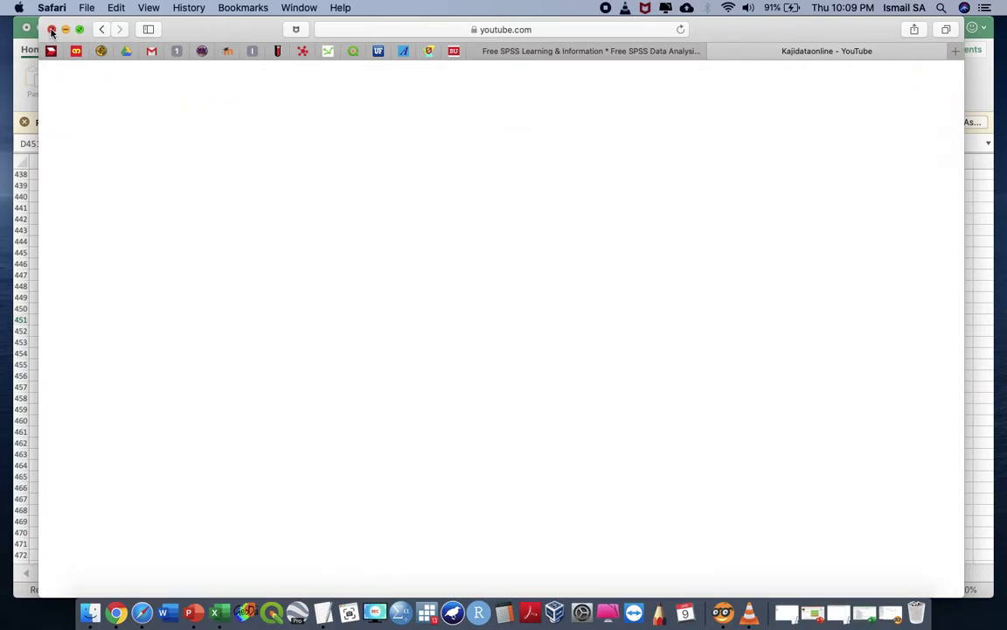